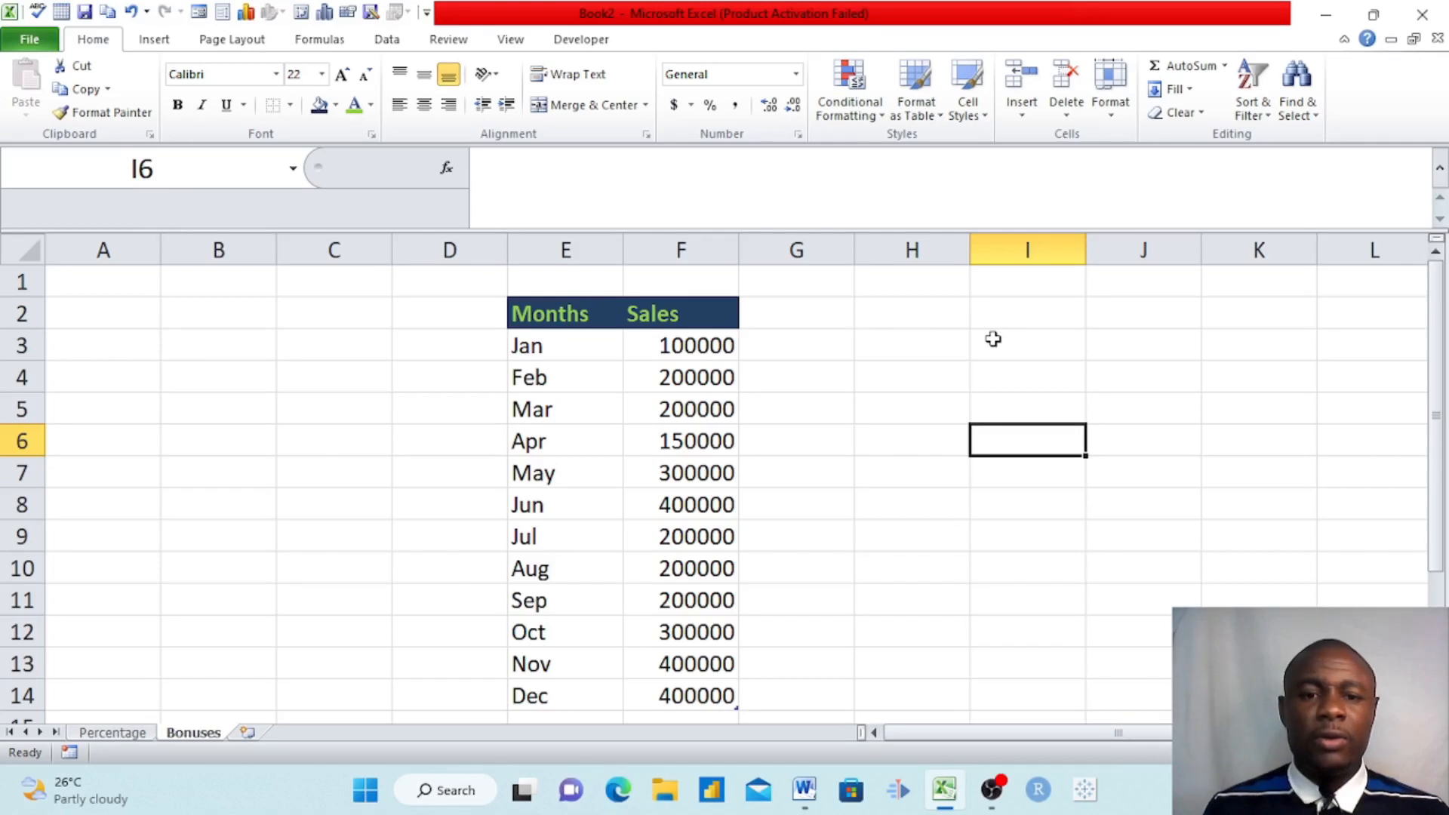
Step: Apply blue gradient-fill data bars to the monthly Sales values in F3:F14 with conditional formatting
click(659, 347)
click(548, 317)
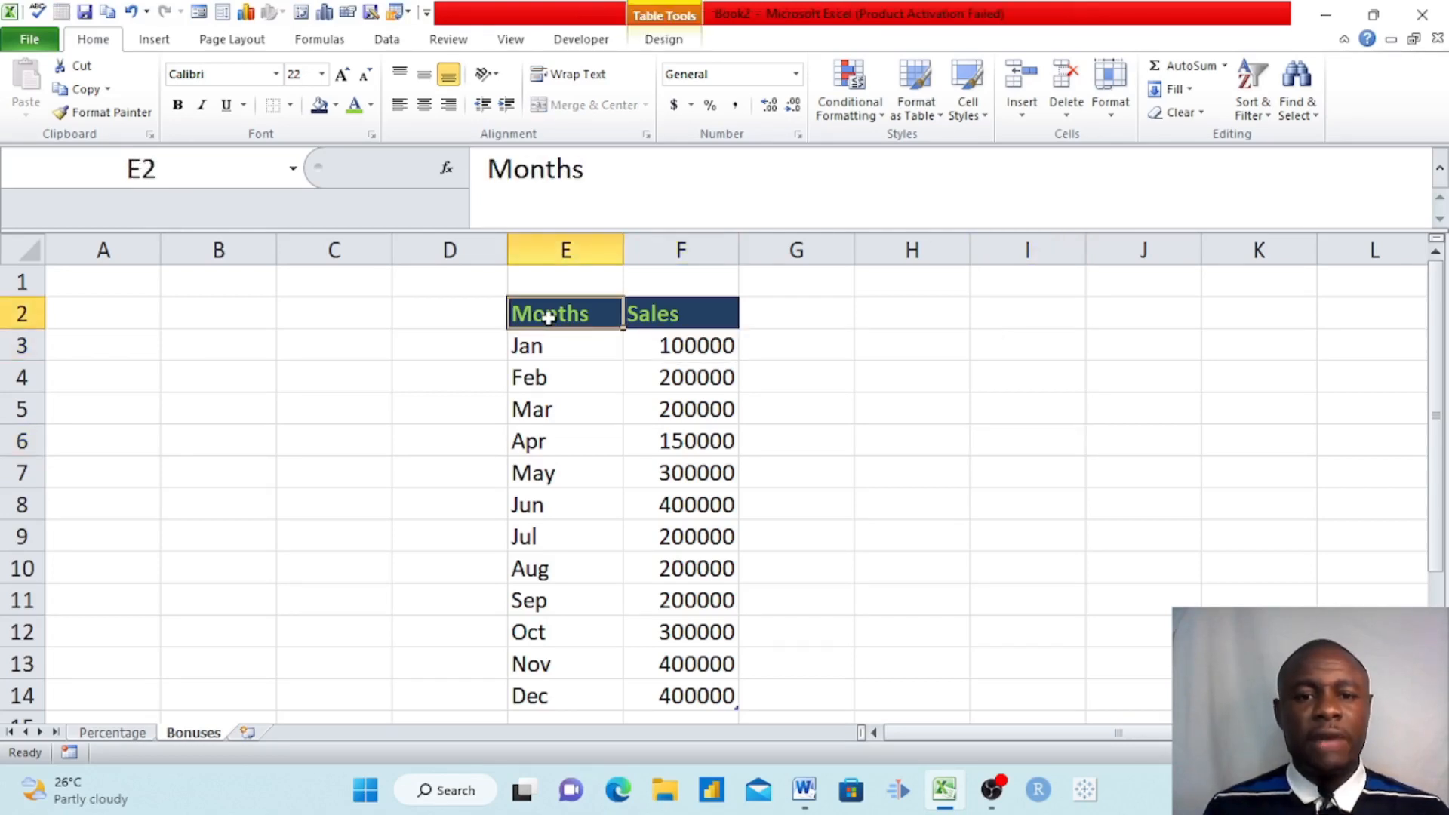
click(655, 315)
drag(681, 347, 689, 689)
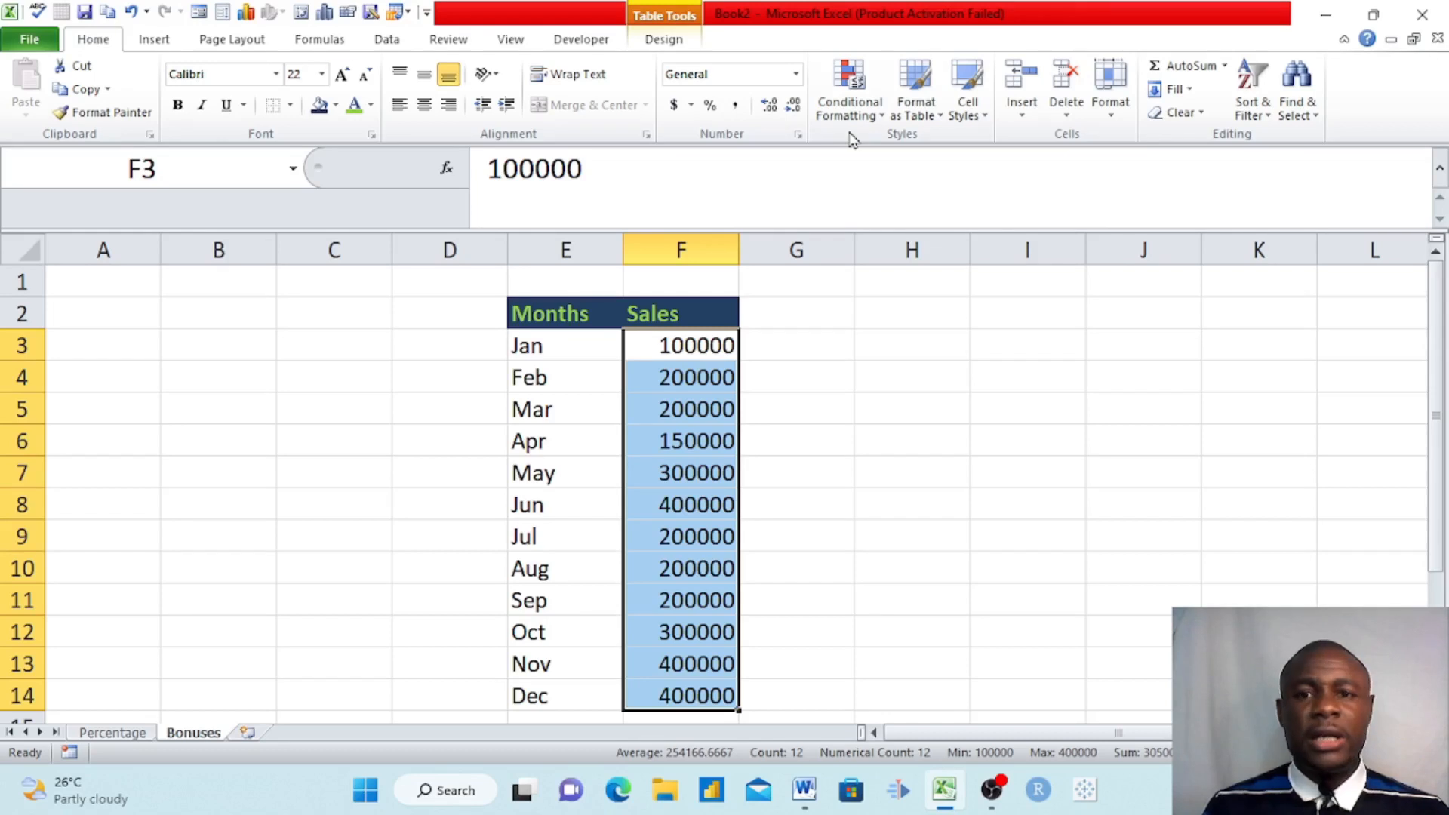
click(882, 118)
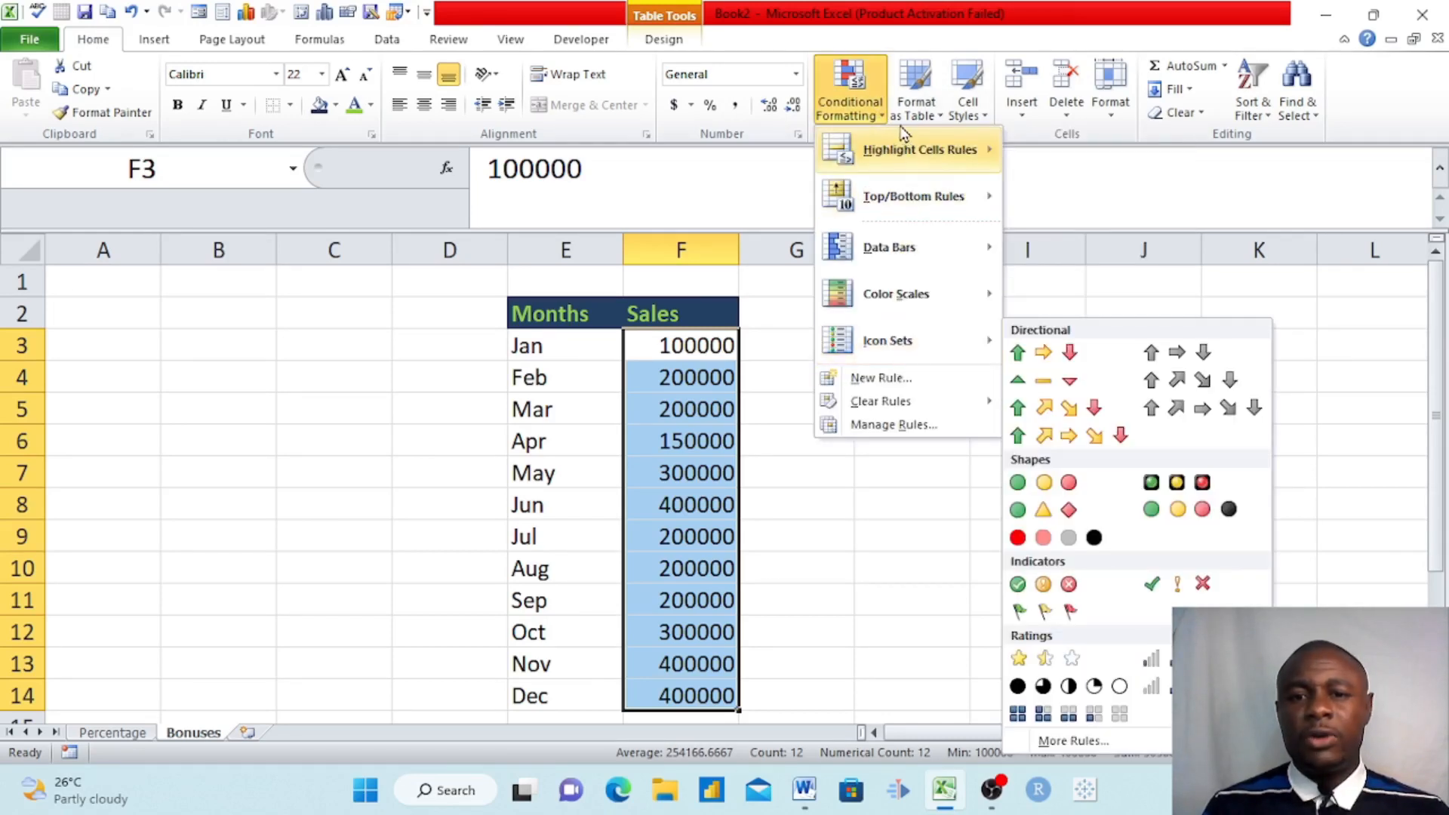
mouse_move(931, 156)
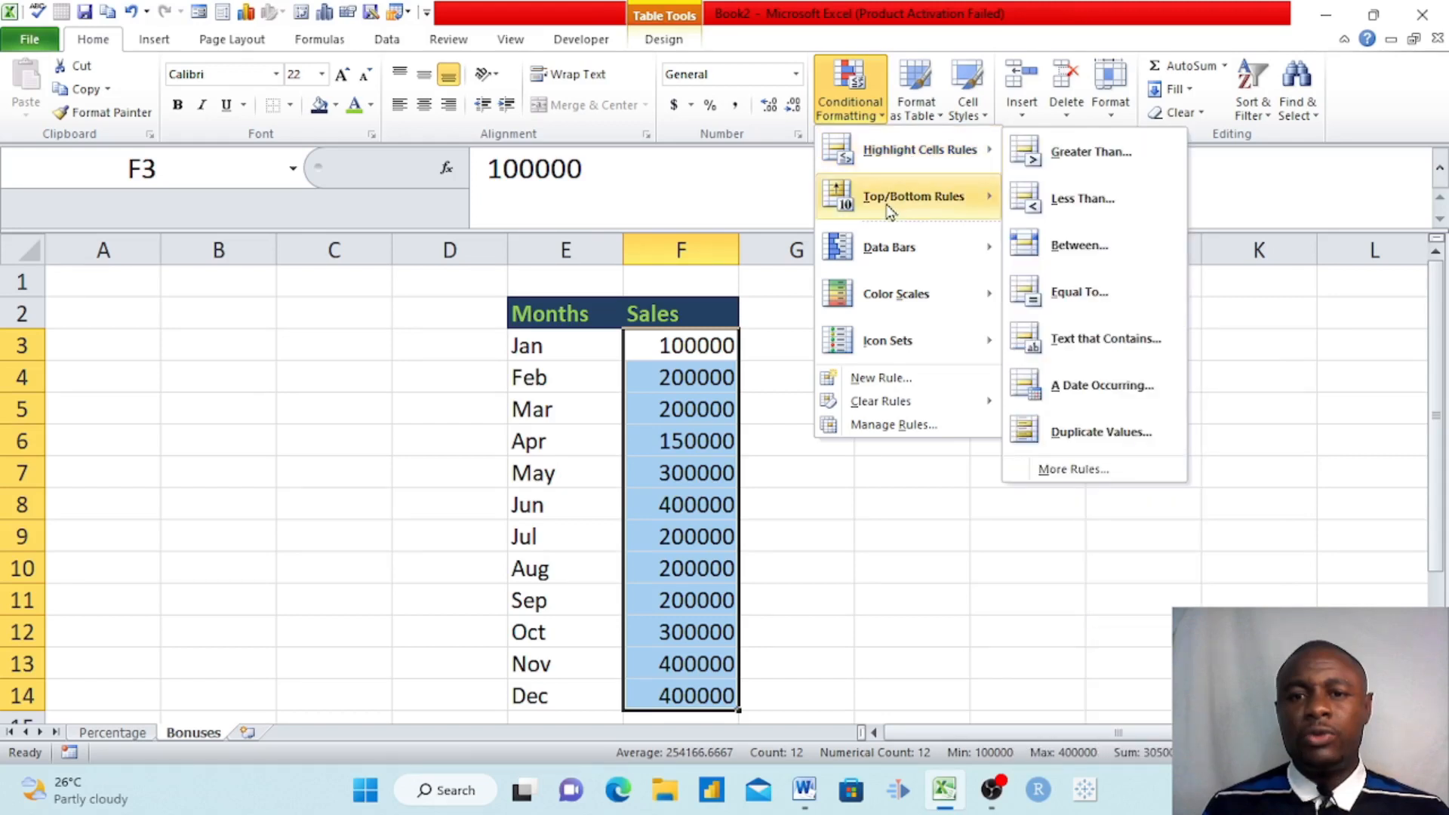
mouse_move(901, 255)
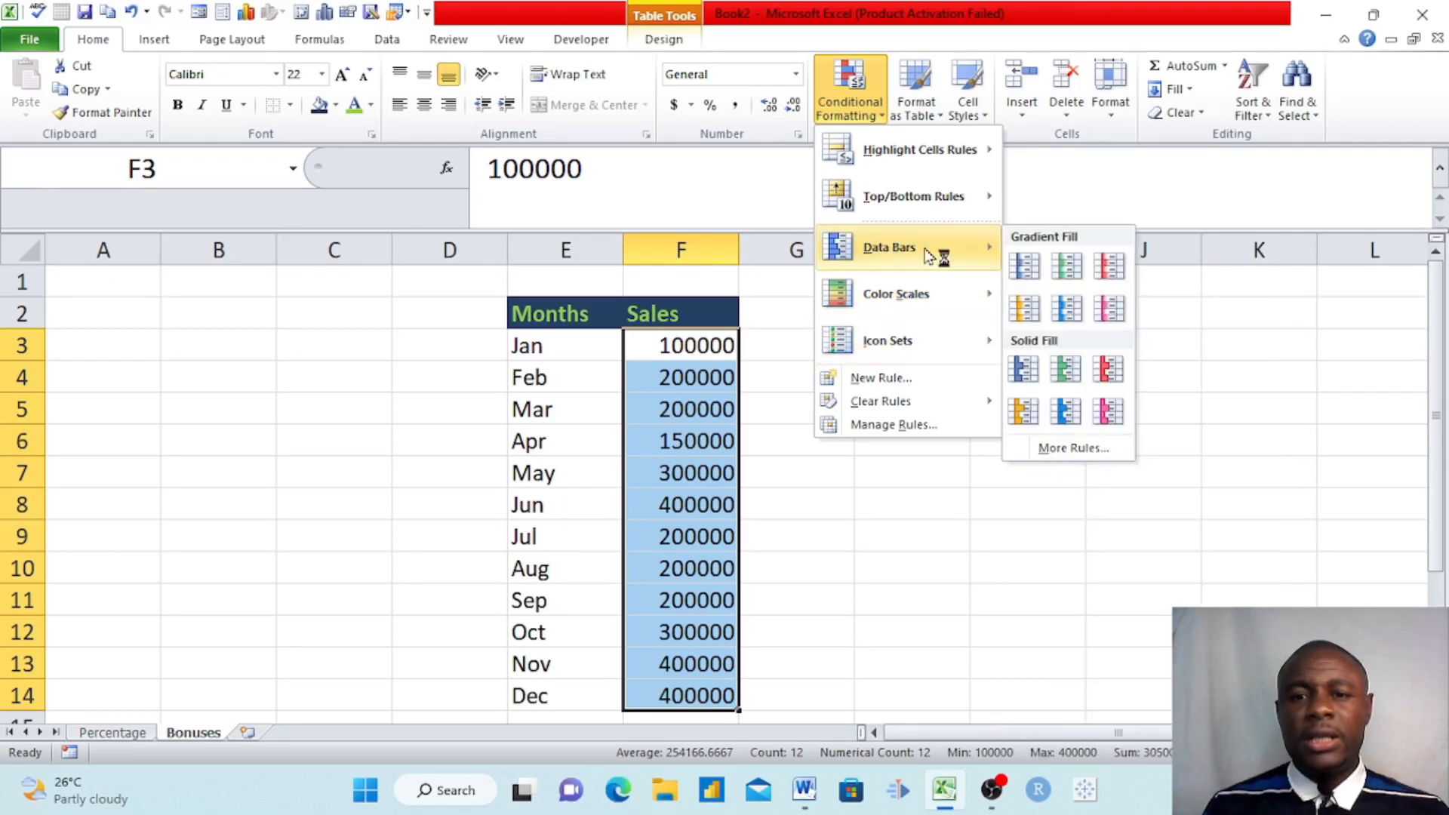
click(1026, 266)
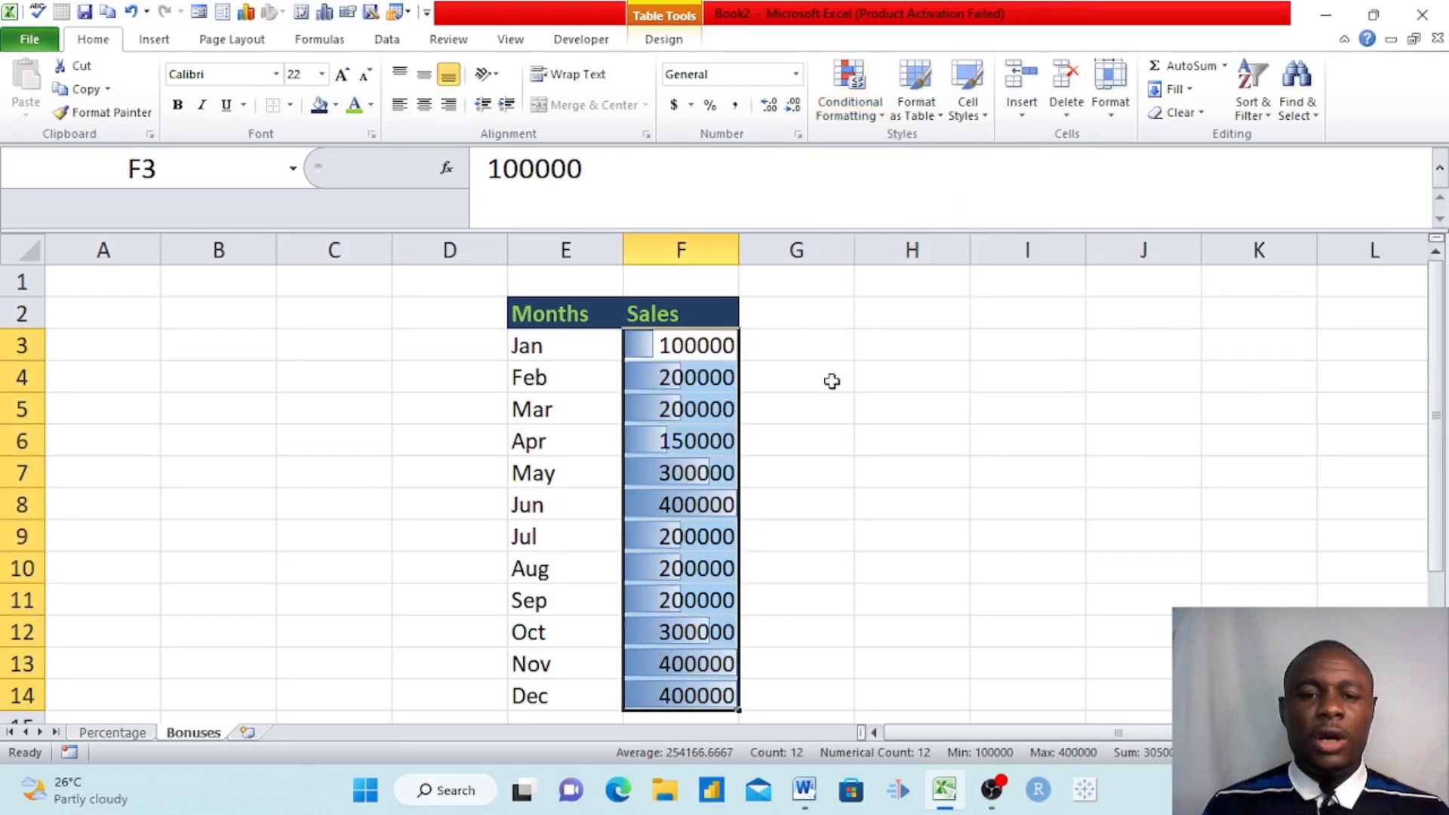
click(831, 379)
Step: Compare the data bar lengths of the high and low monthly Sales values, including April, May, June, November and December
click(695, 507)
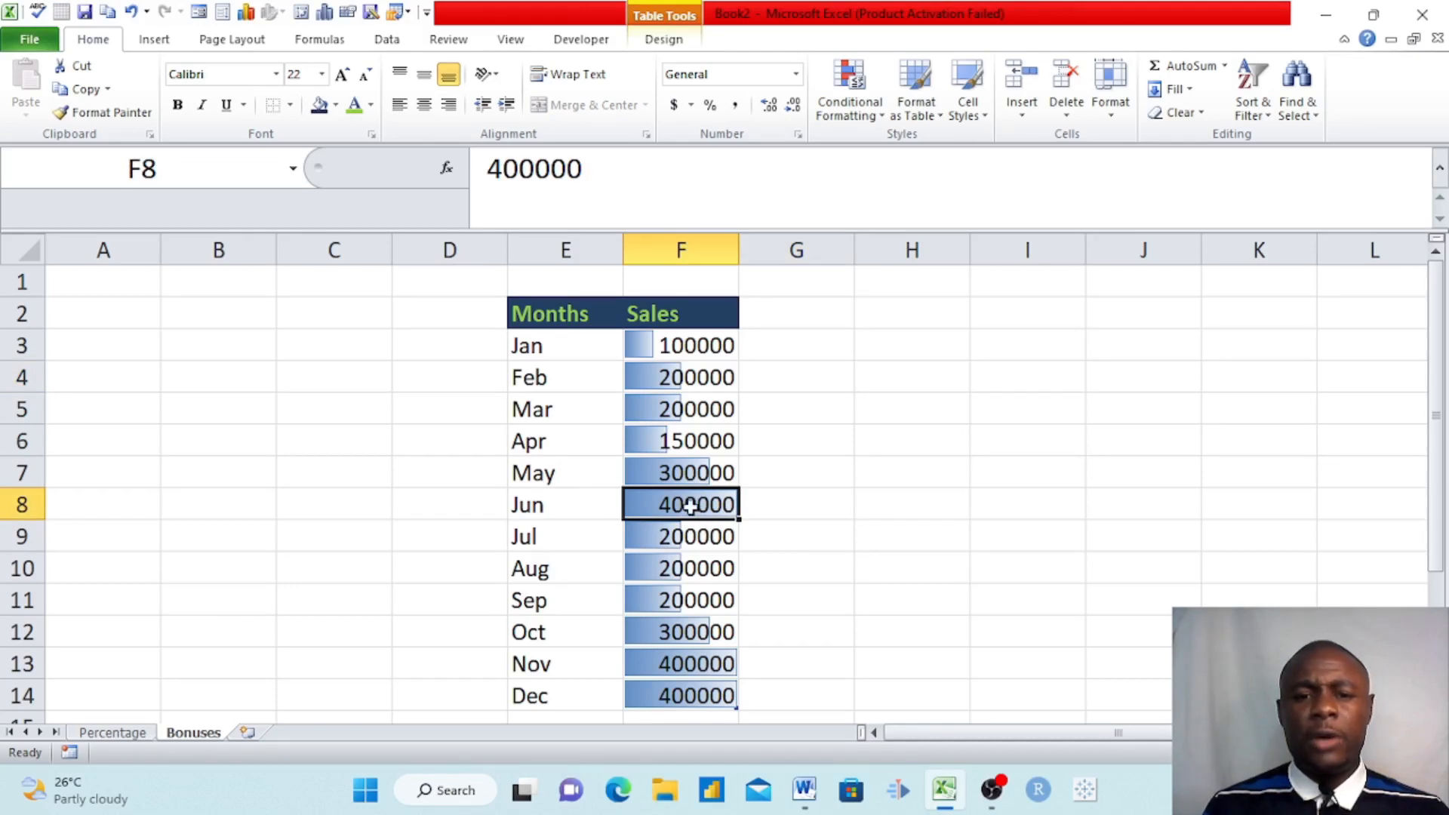
click(677, 671)
click(682, 699)
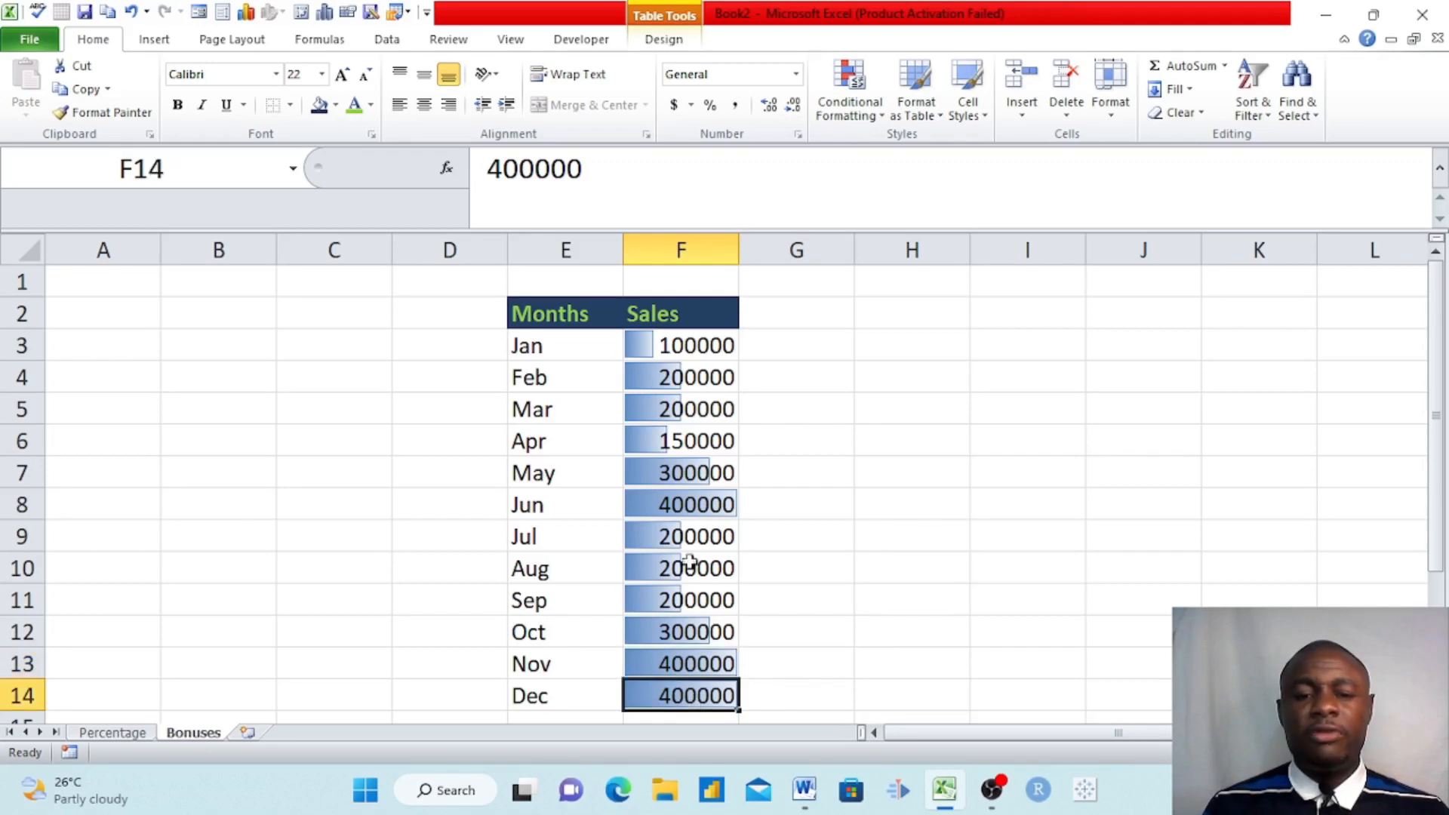
click(688, 468)
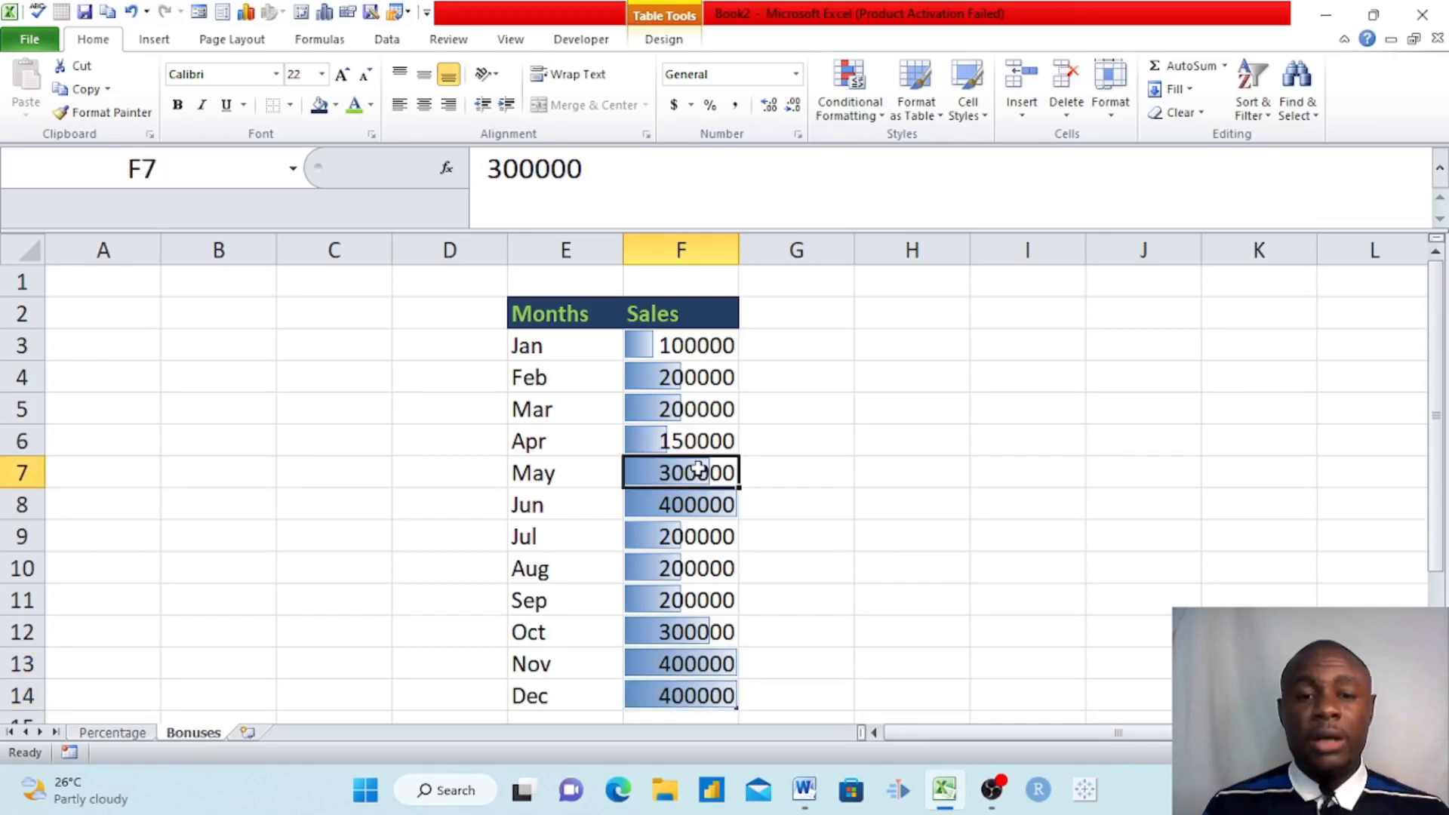
click(679, 440)
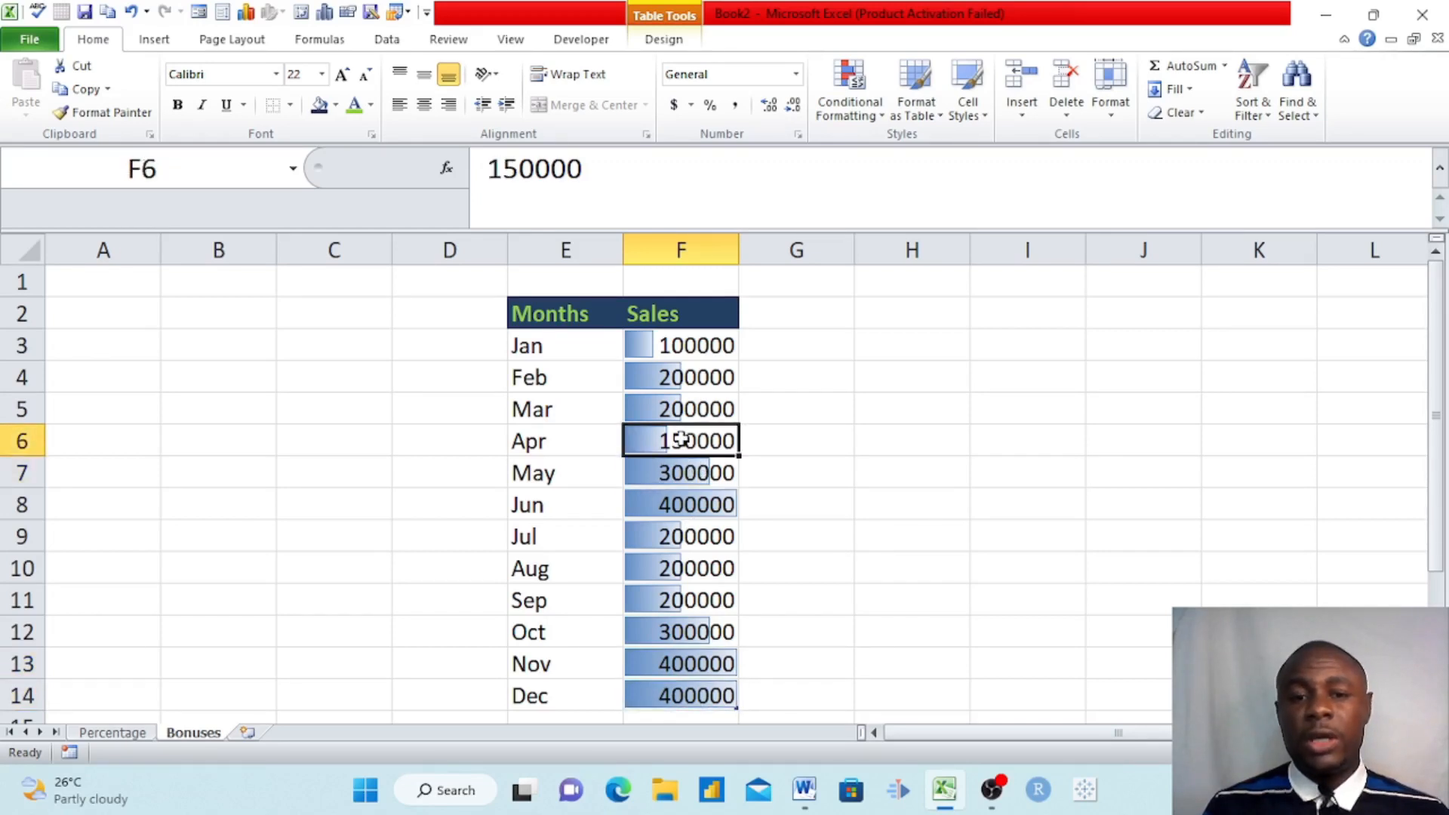
click(672, 503)
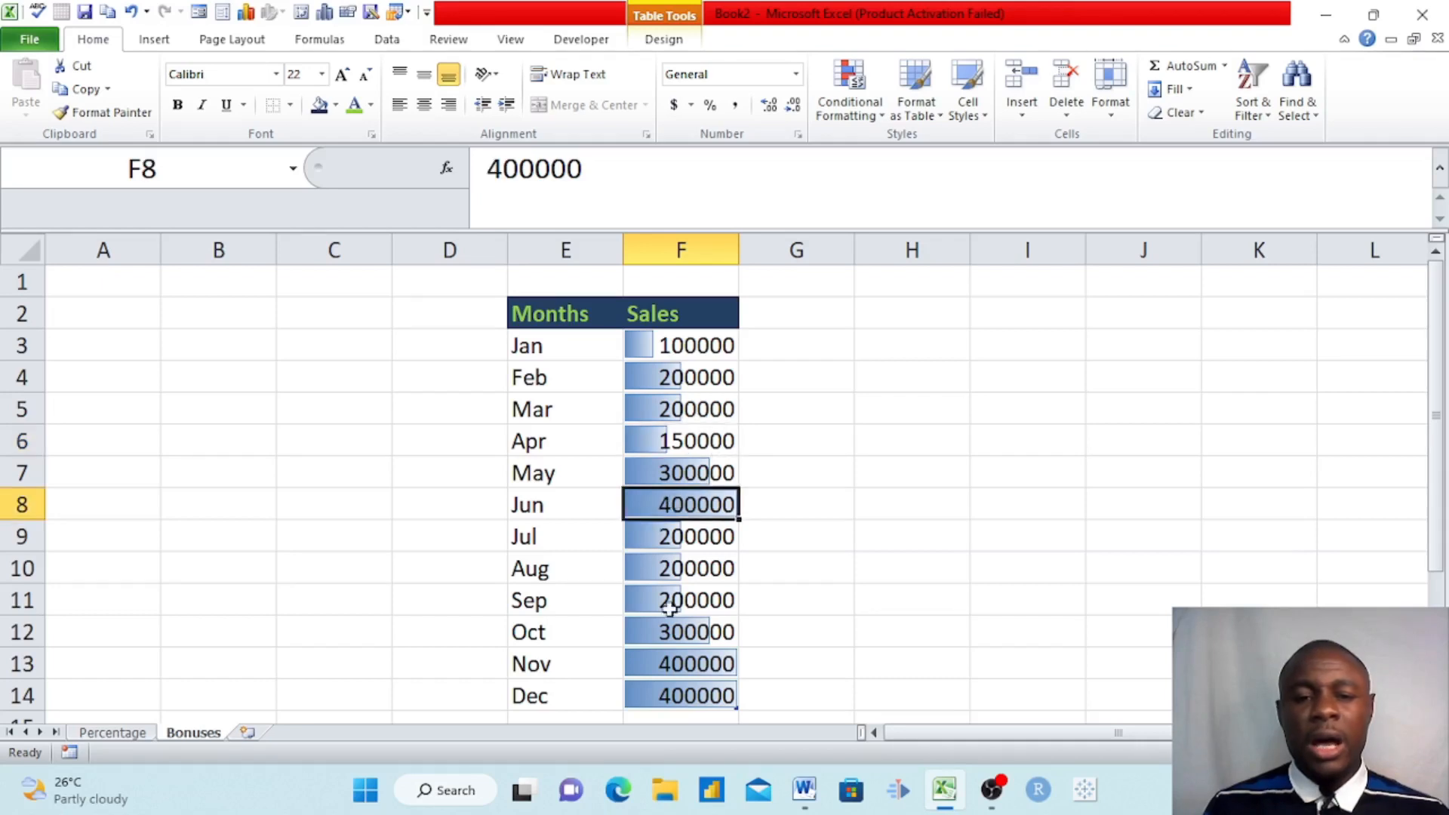
click(688, 665)
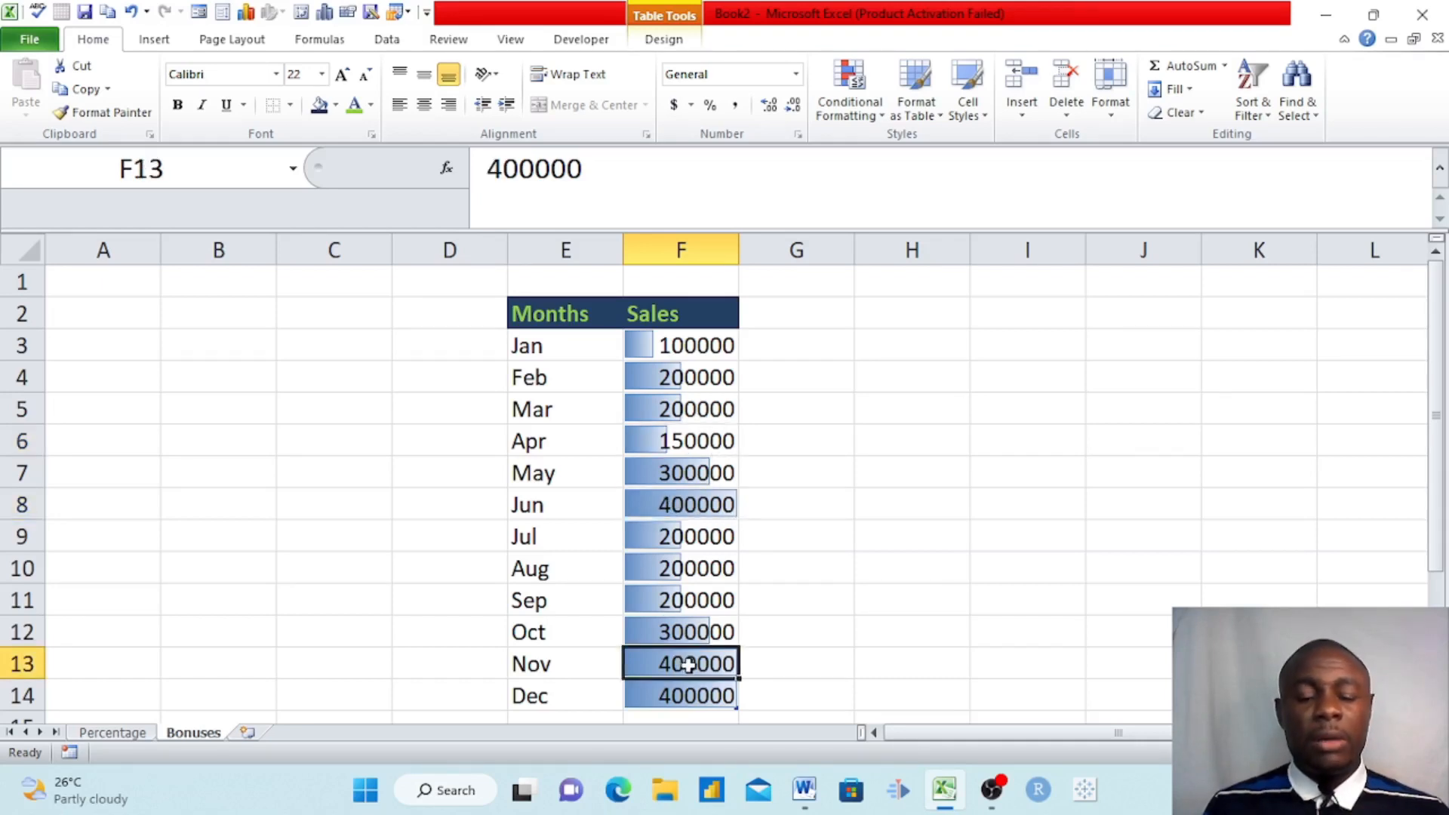
Step: Clear the formats from the Sales values in F3:F14, keeping the numbers
click(679, 350)
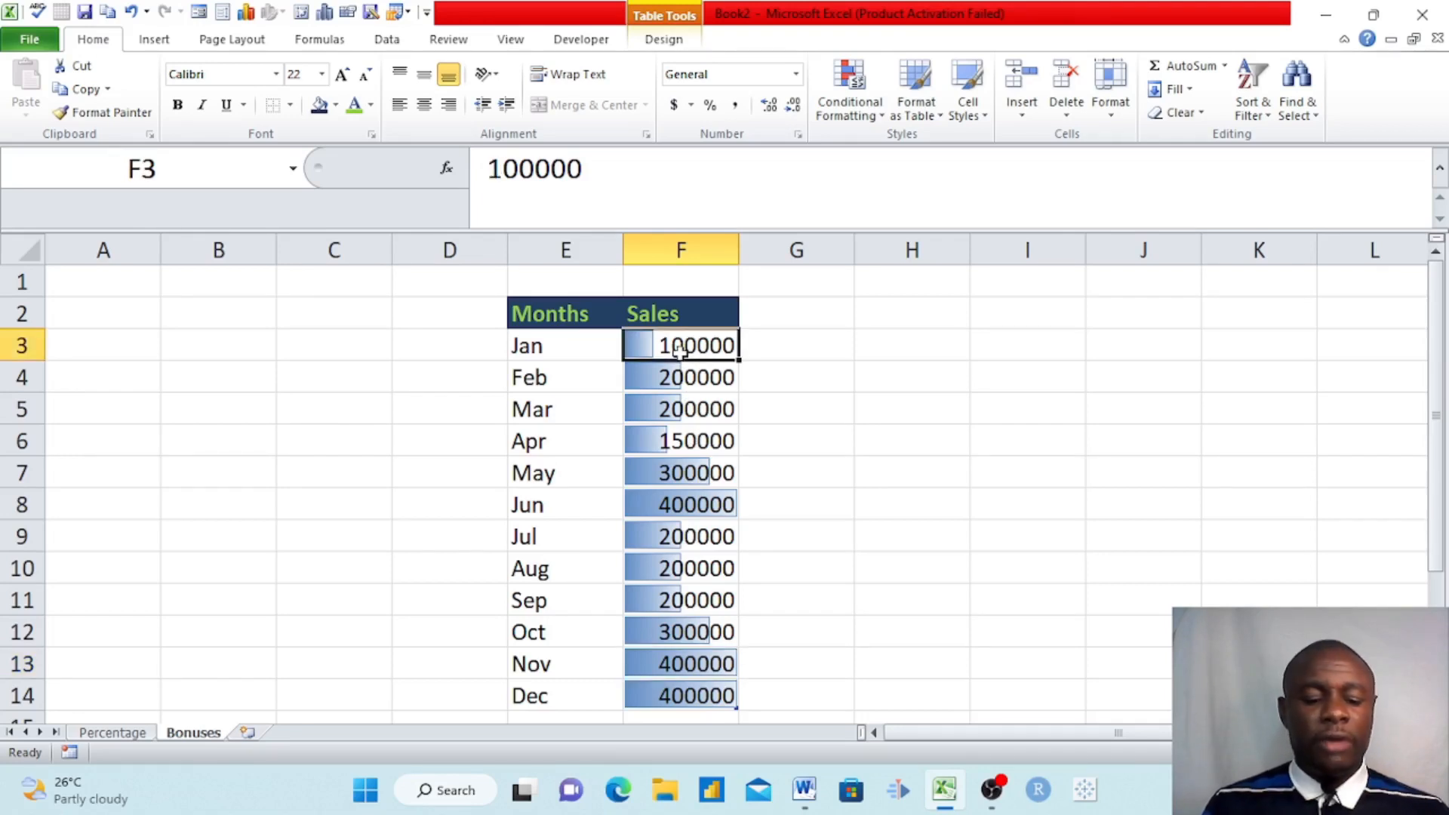
drag(679, 350, 683, 700)
click(1194, 114)
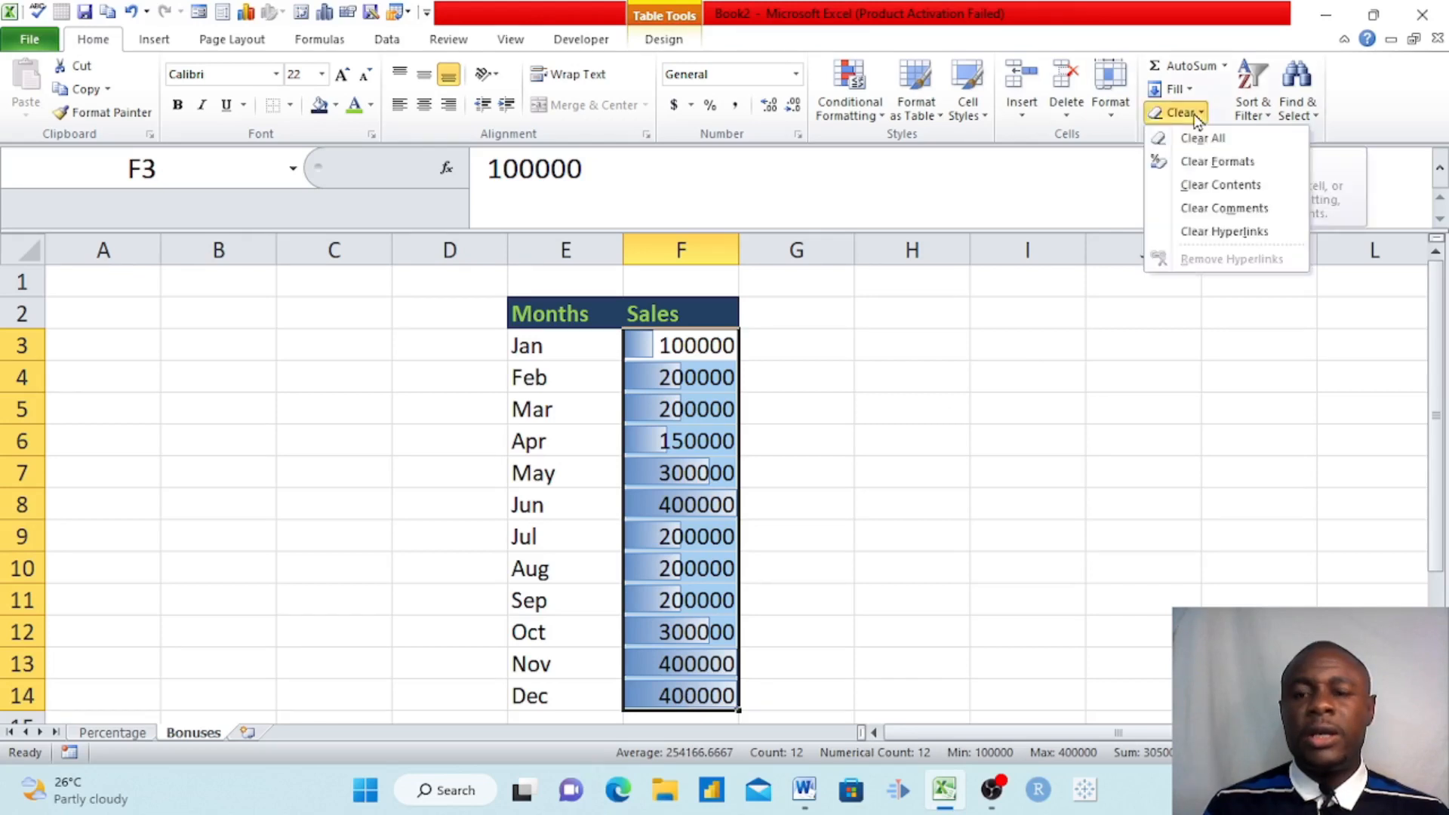
click(1230, 162)
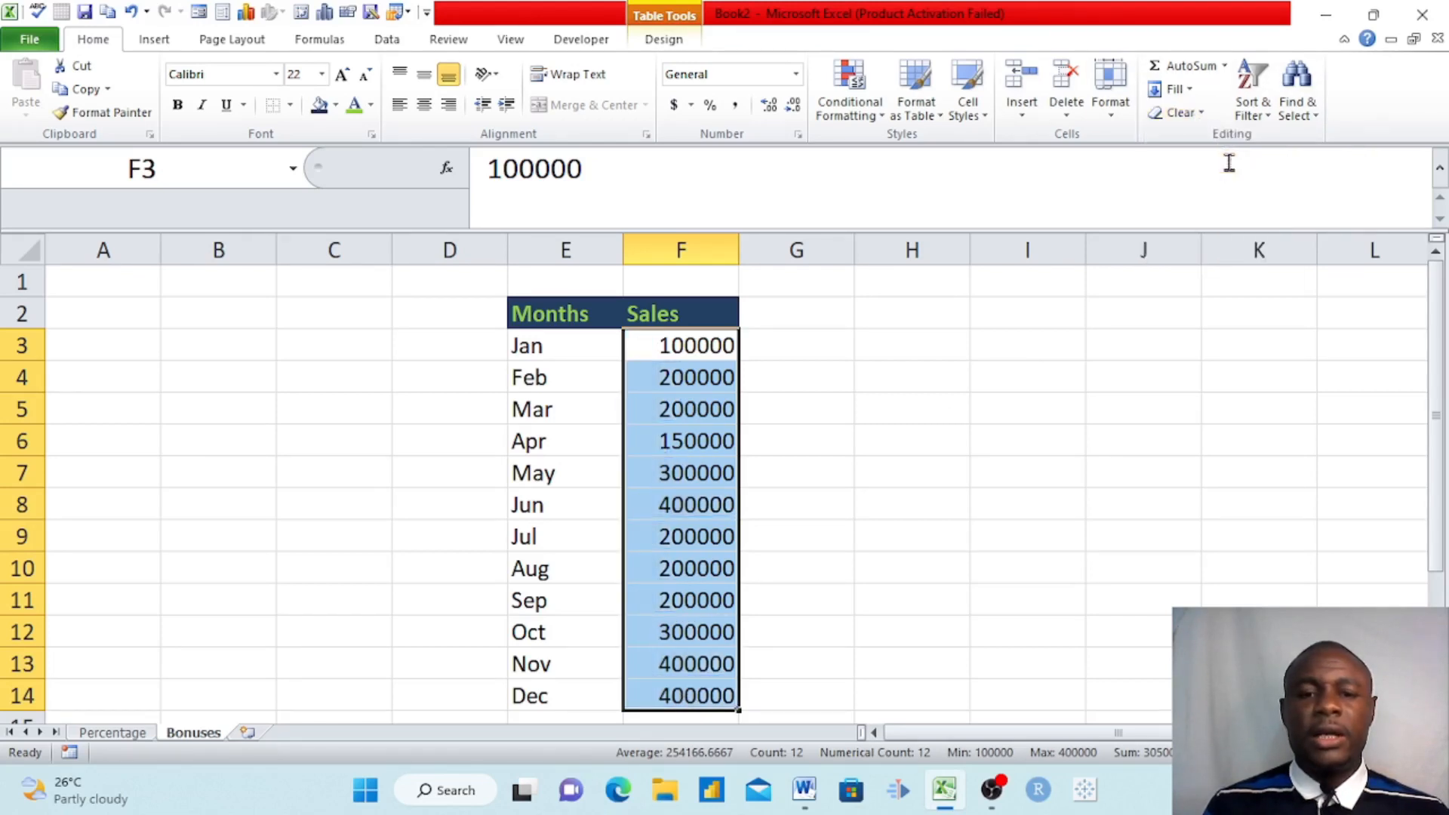
click(919, 532)
Step: Create a new conditional formatting rule for the Sales values in F3:F14 using the 2-Color Scale format style
click(683, 341)
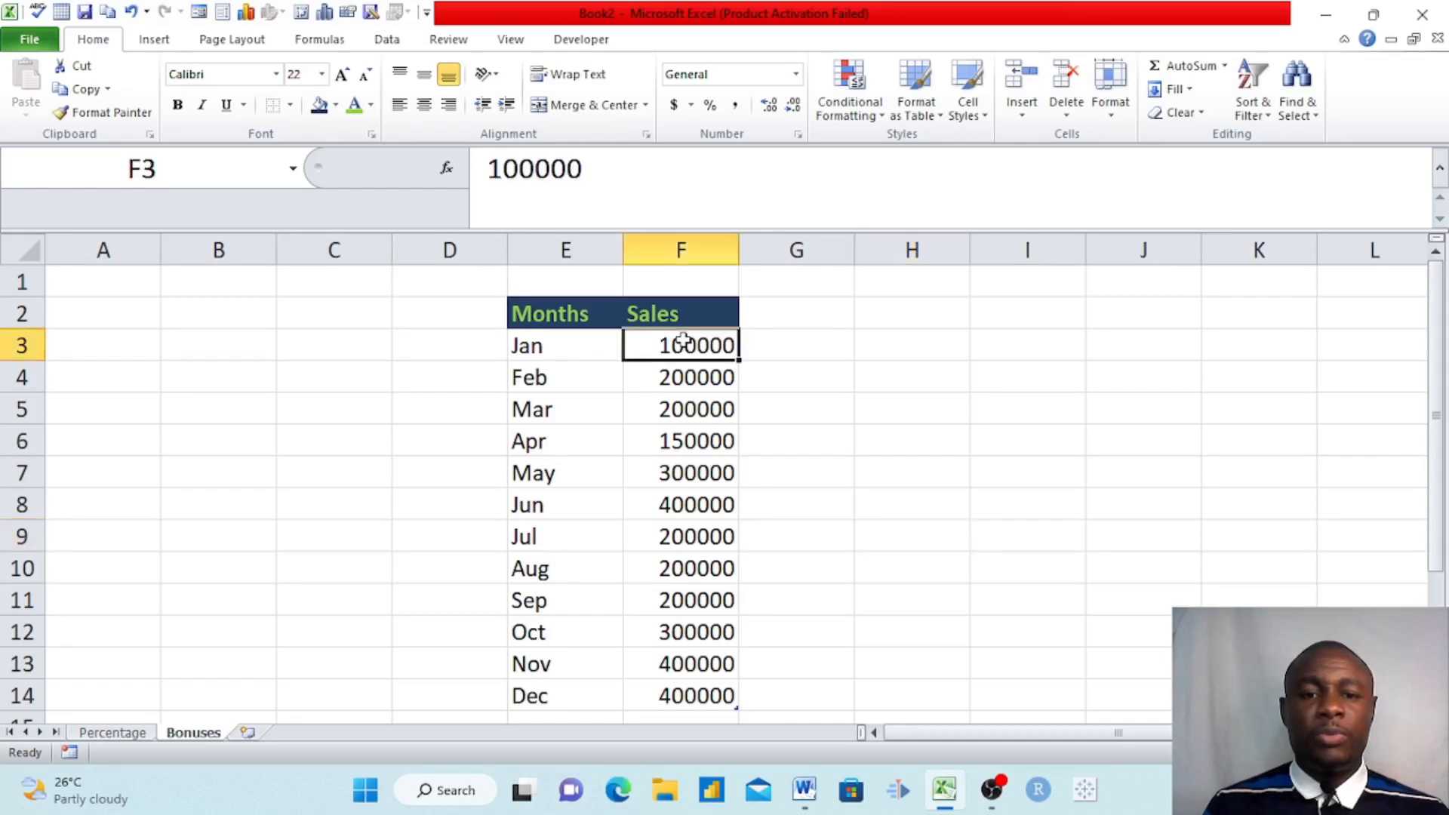
drag(683, 341, 704, 698)
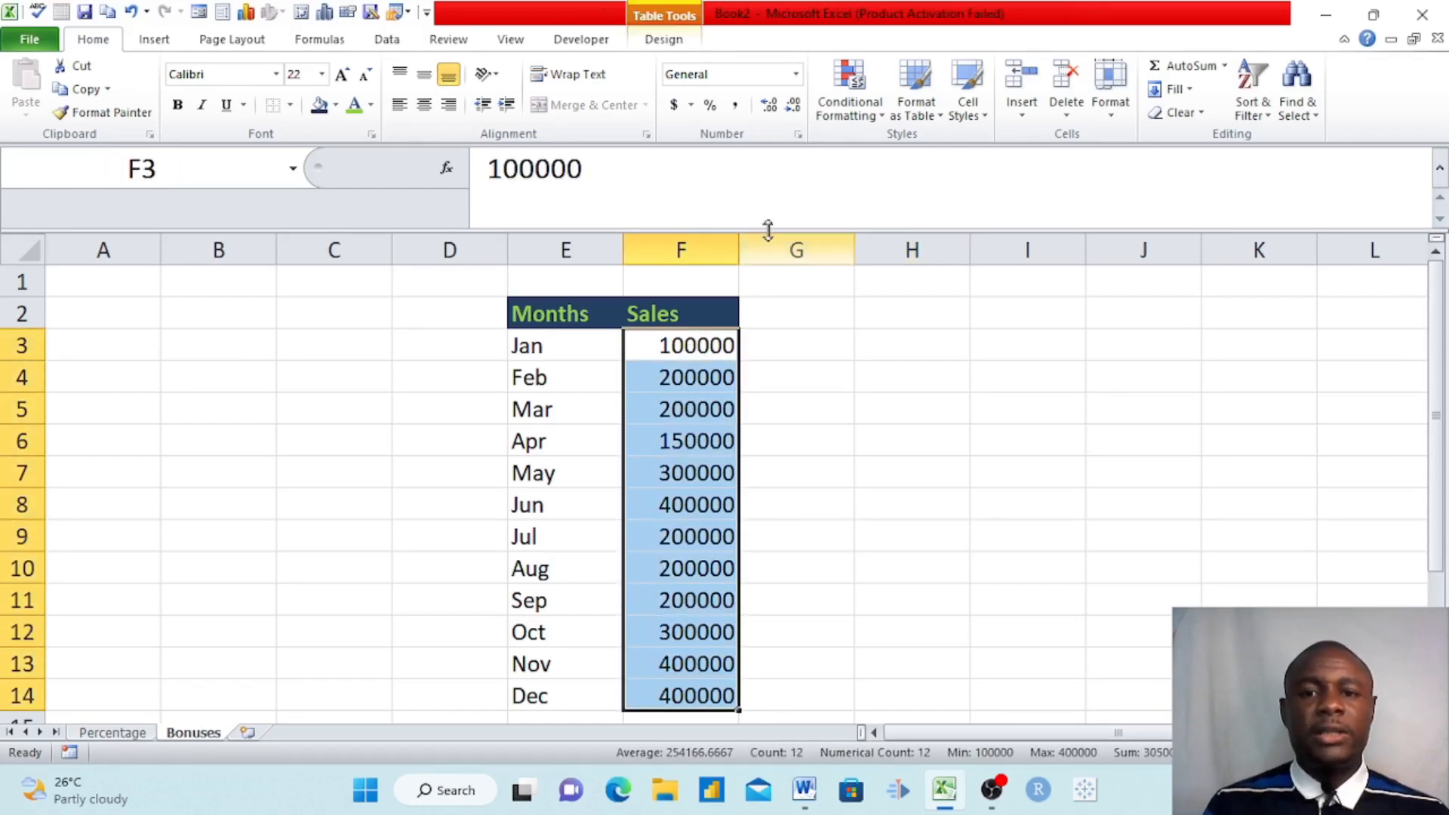
click(879, 121)
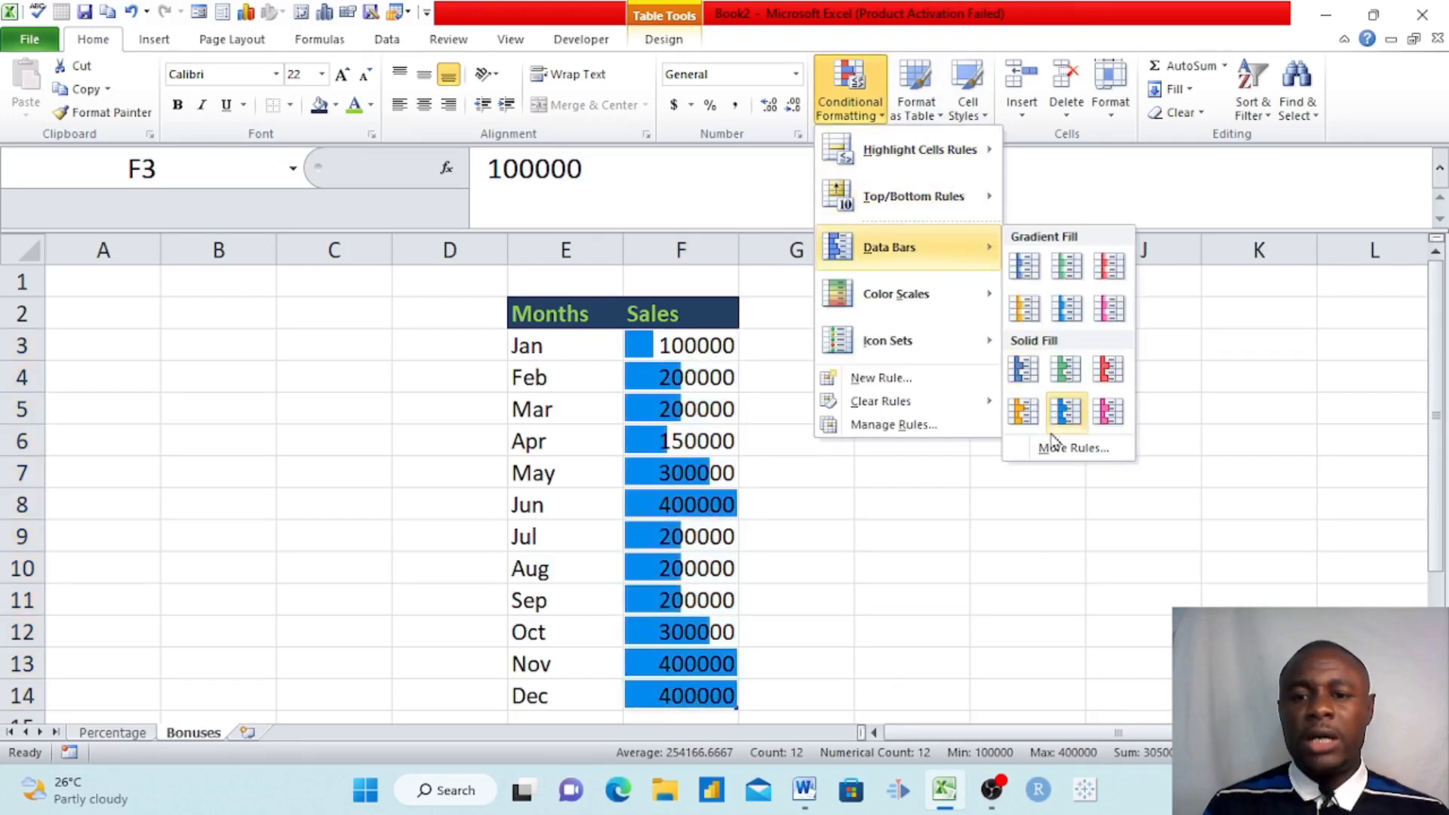
click(1057, 450)
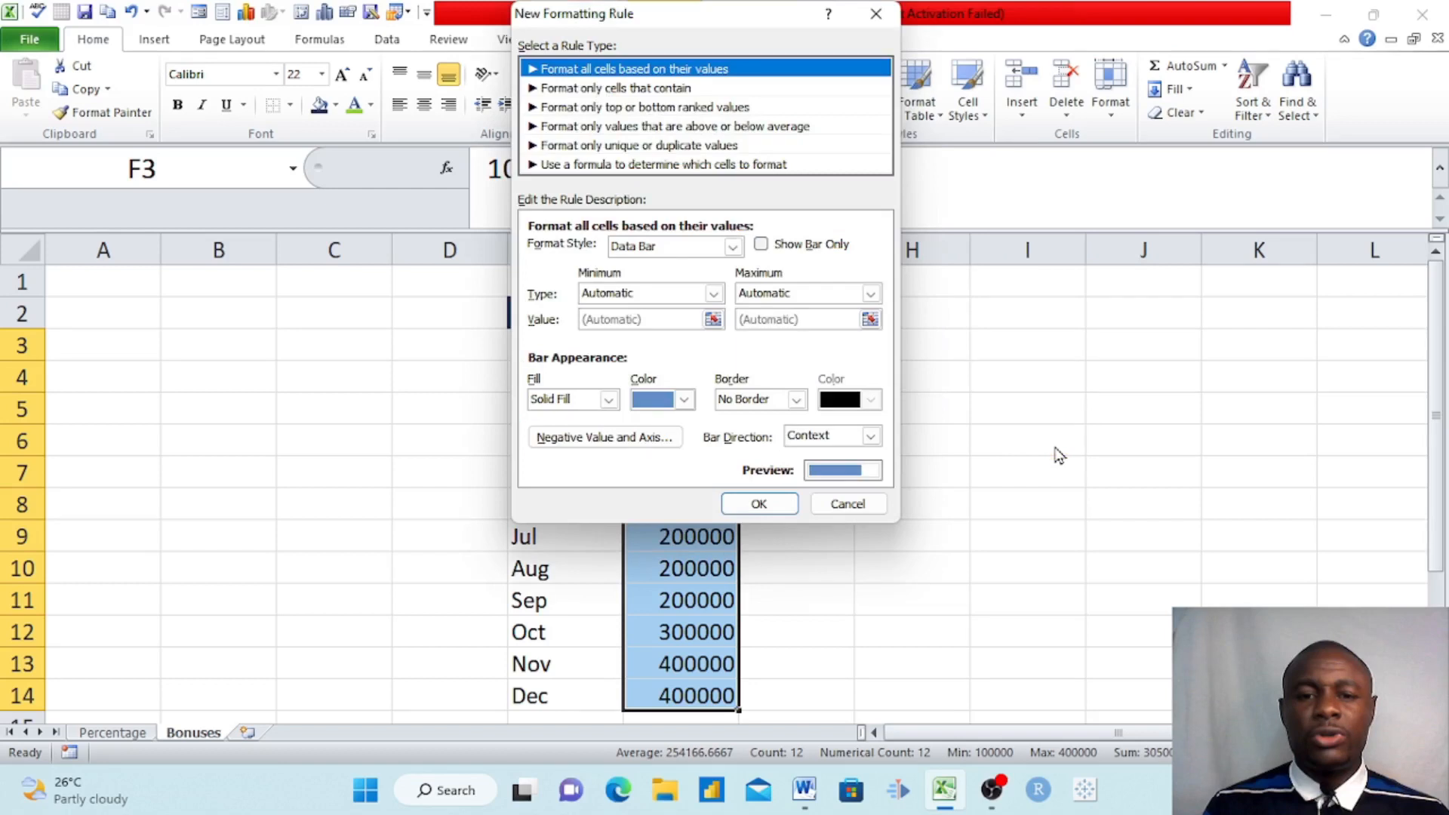
drag(740, 19, 1024, 132)
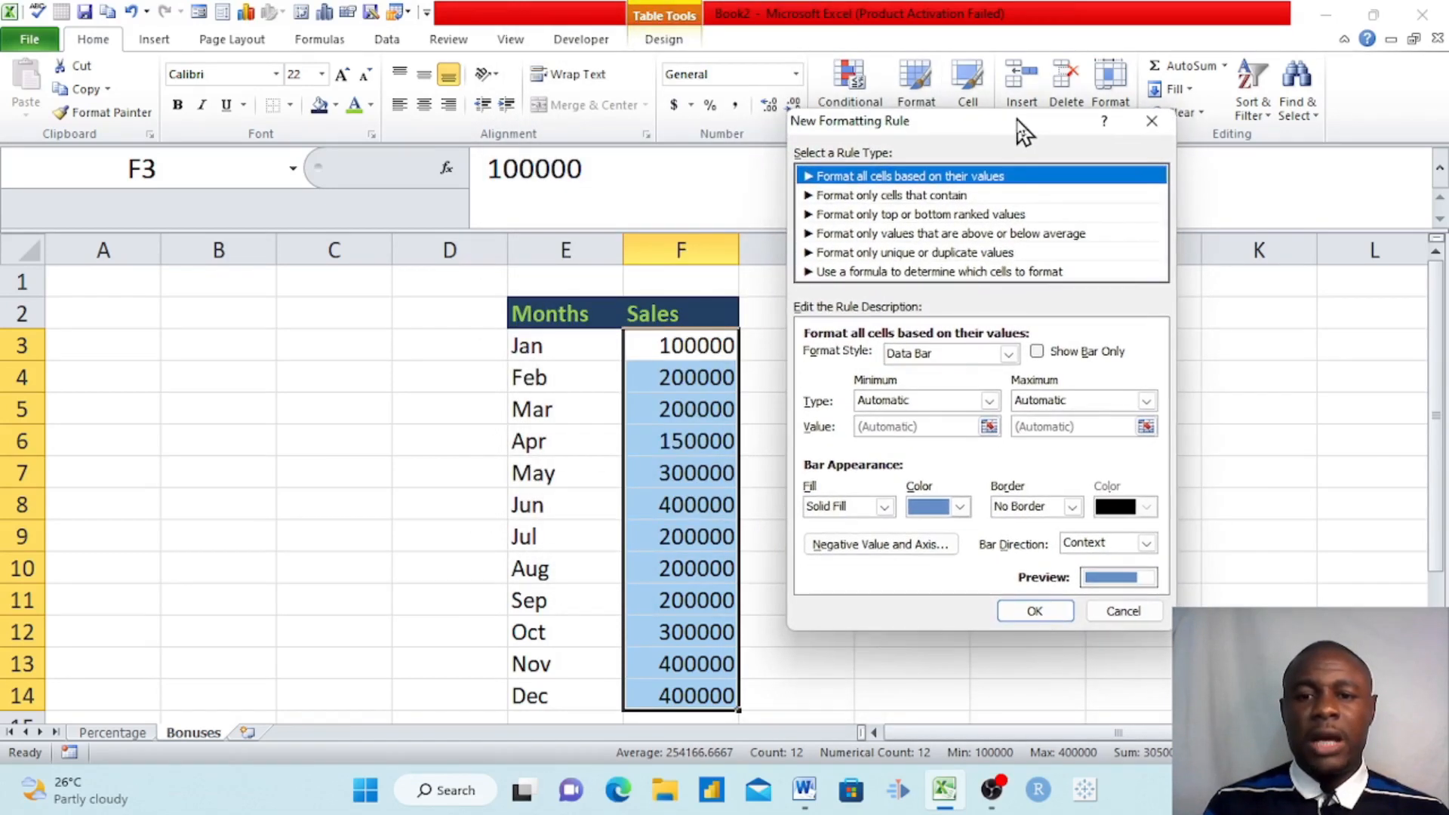
click(1010, 355)
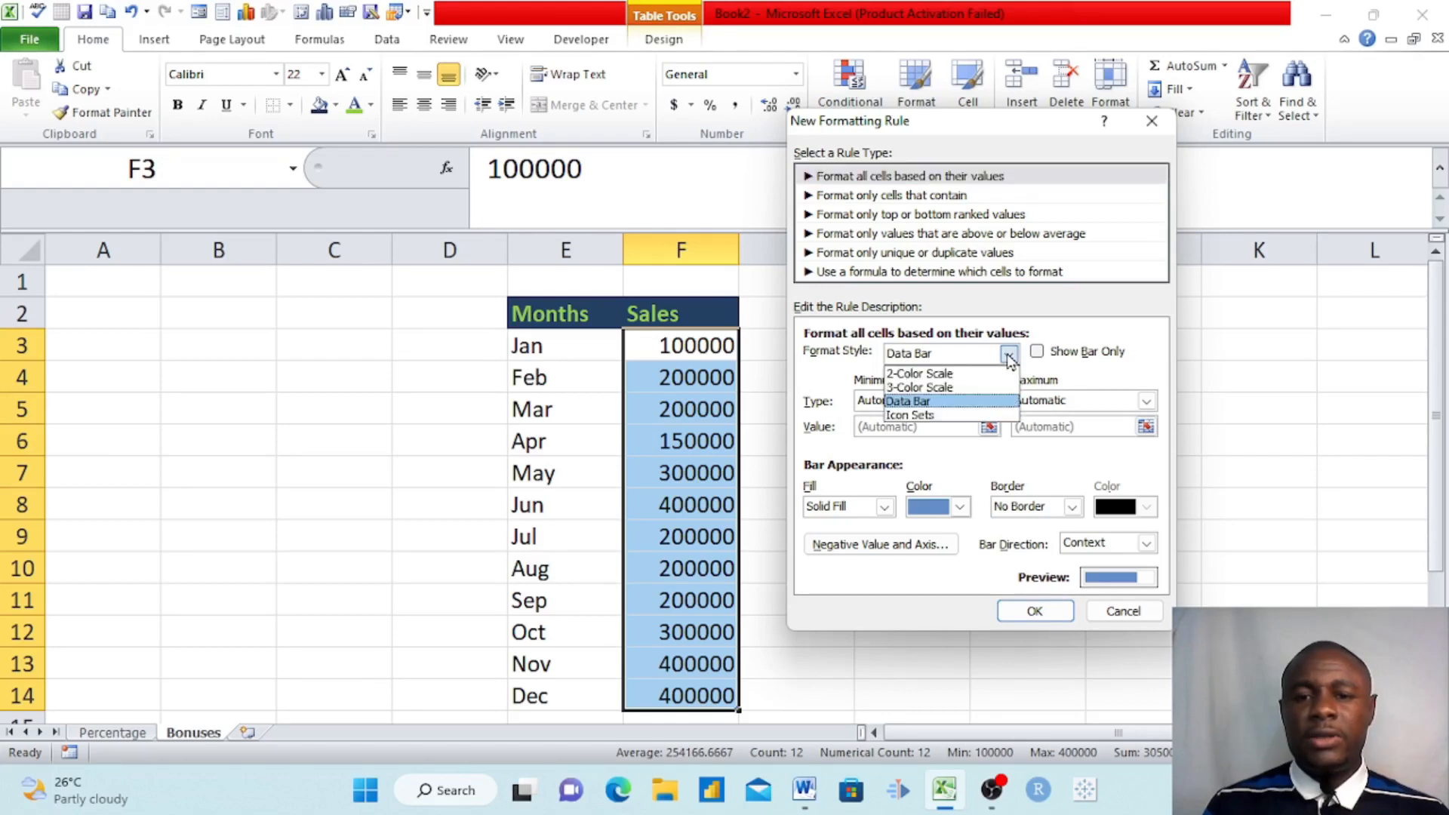
click(941, 374)
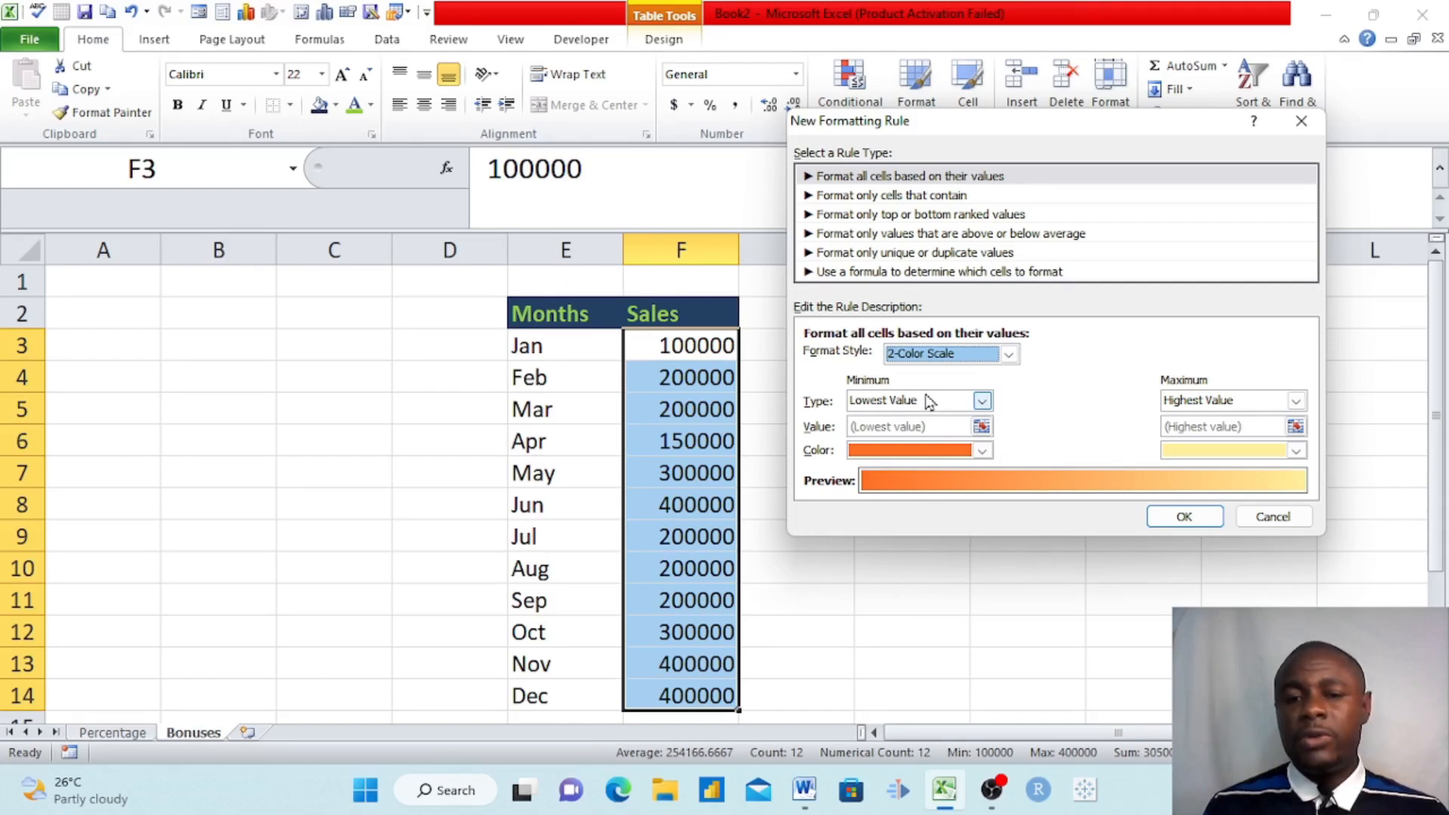
Step: Set the colour scale to red for the lowest value and green for the highest value, and apply the rule
click(982, 452)
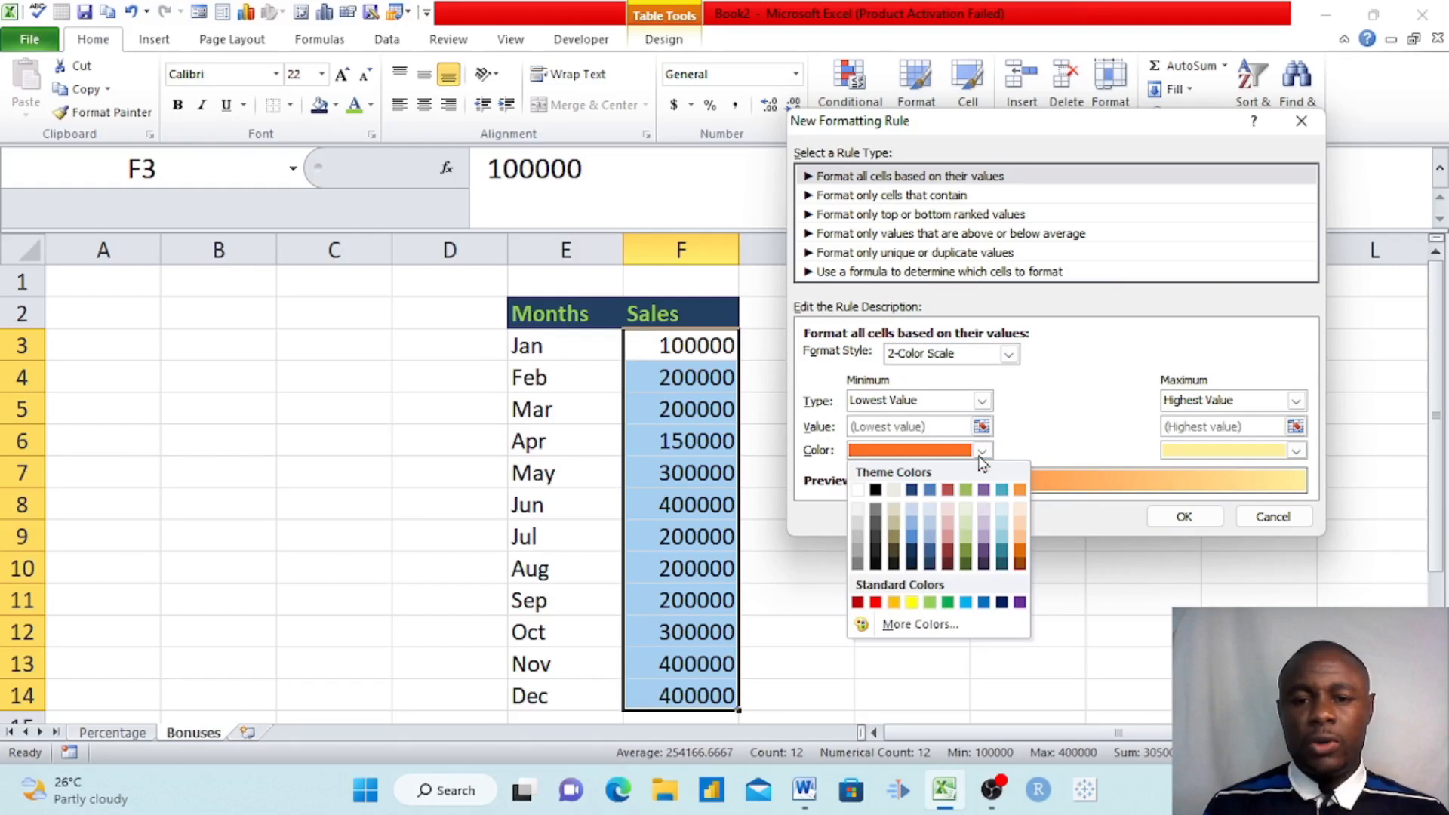
click(876, 603)
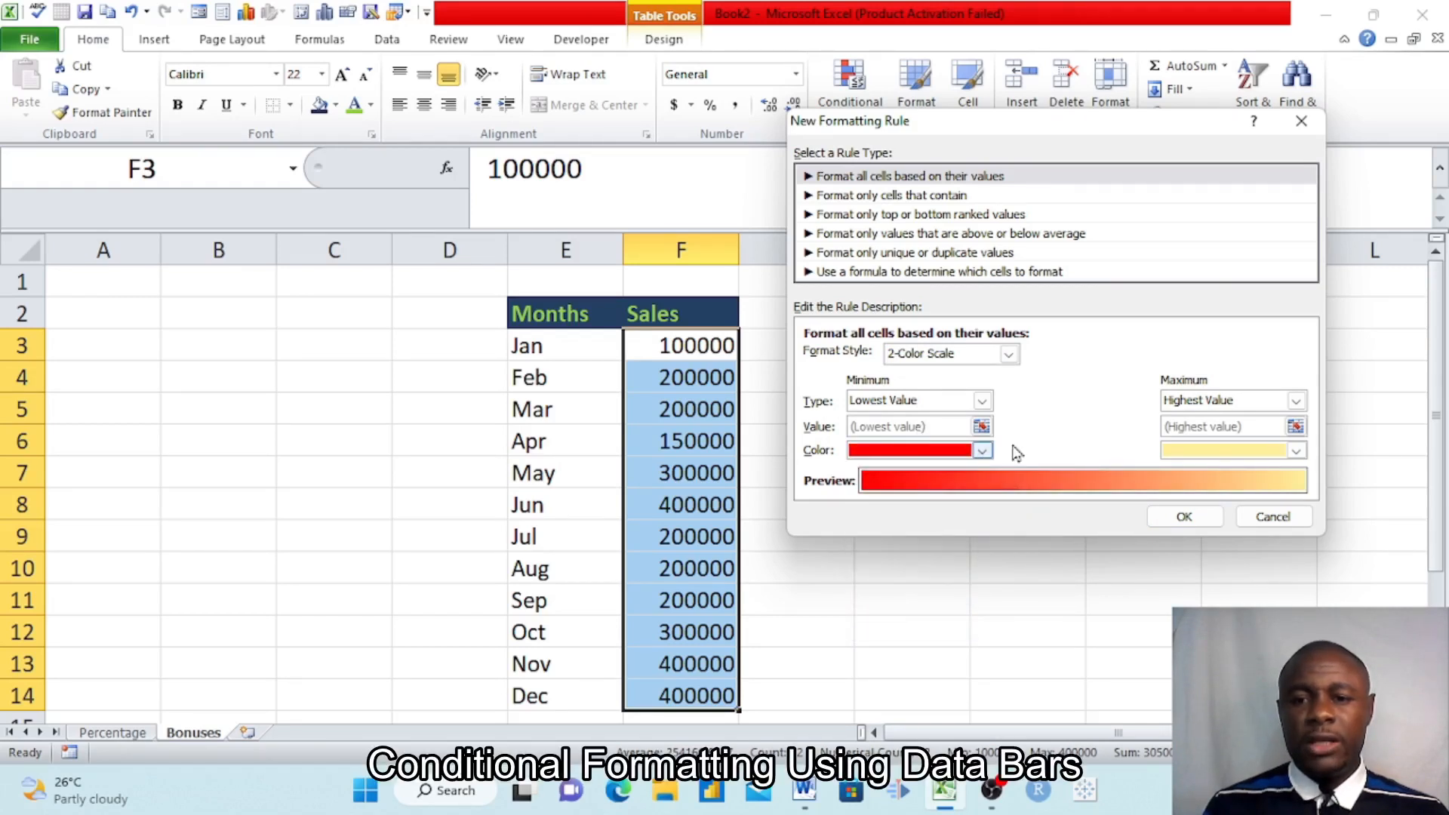
click(1296, 452)
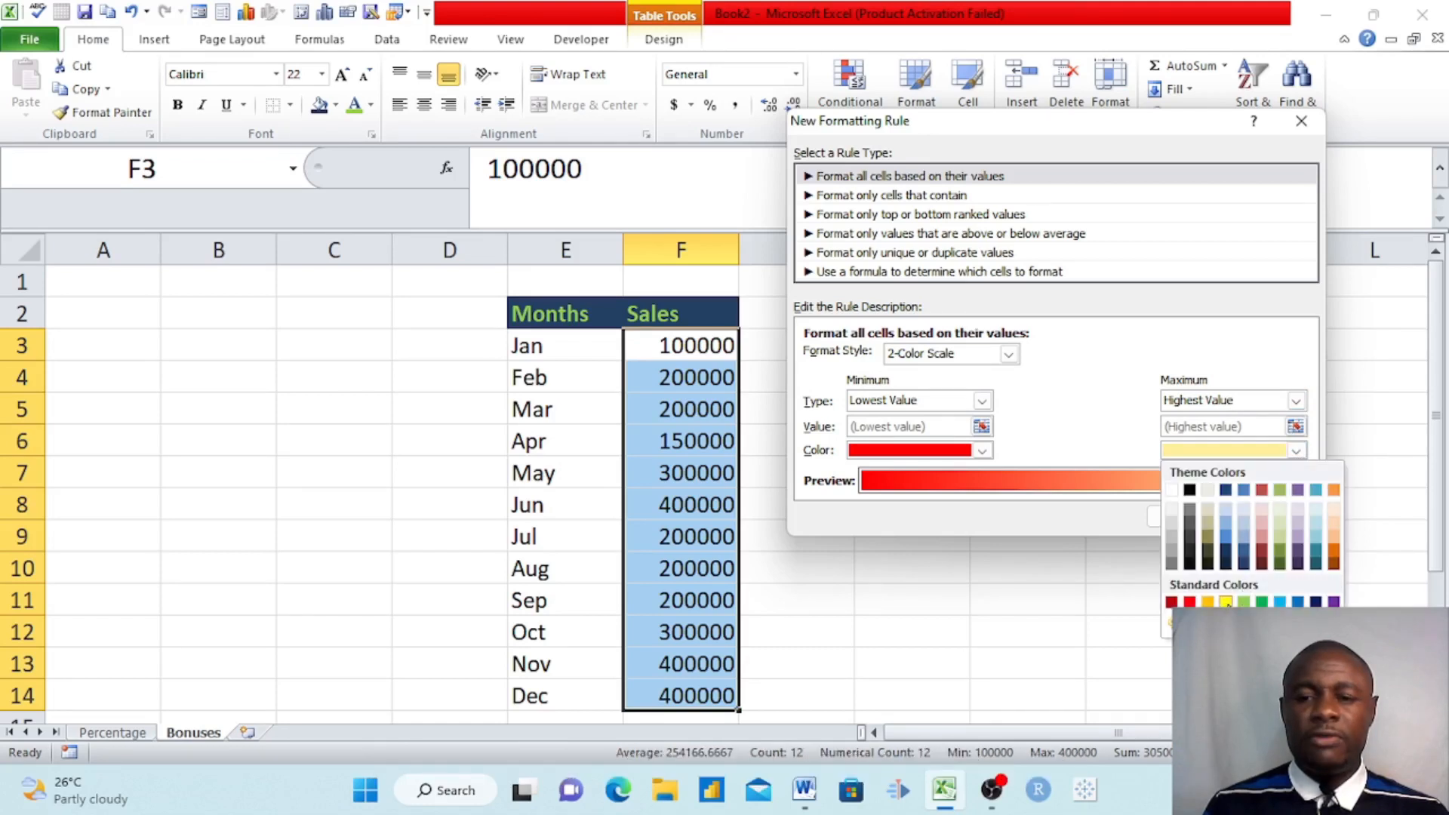
click(1261, 601)
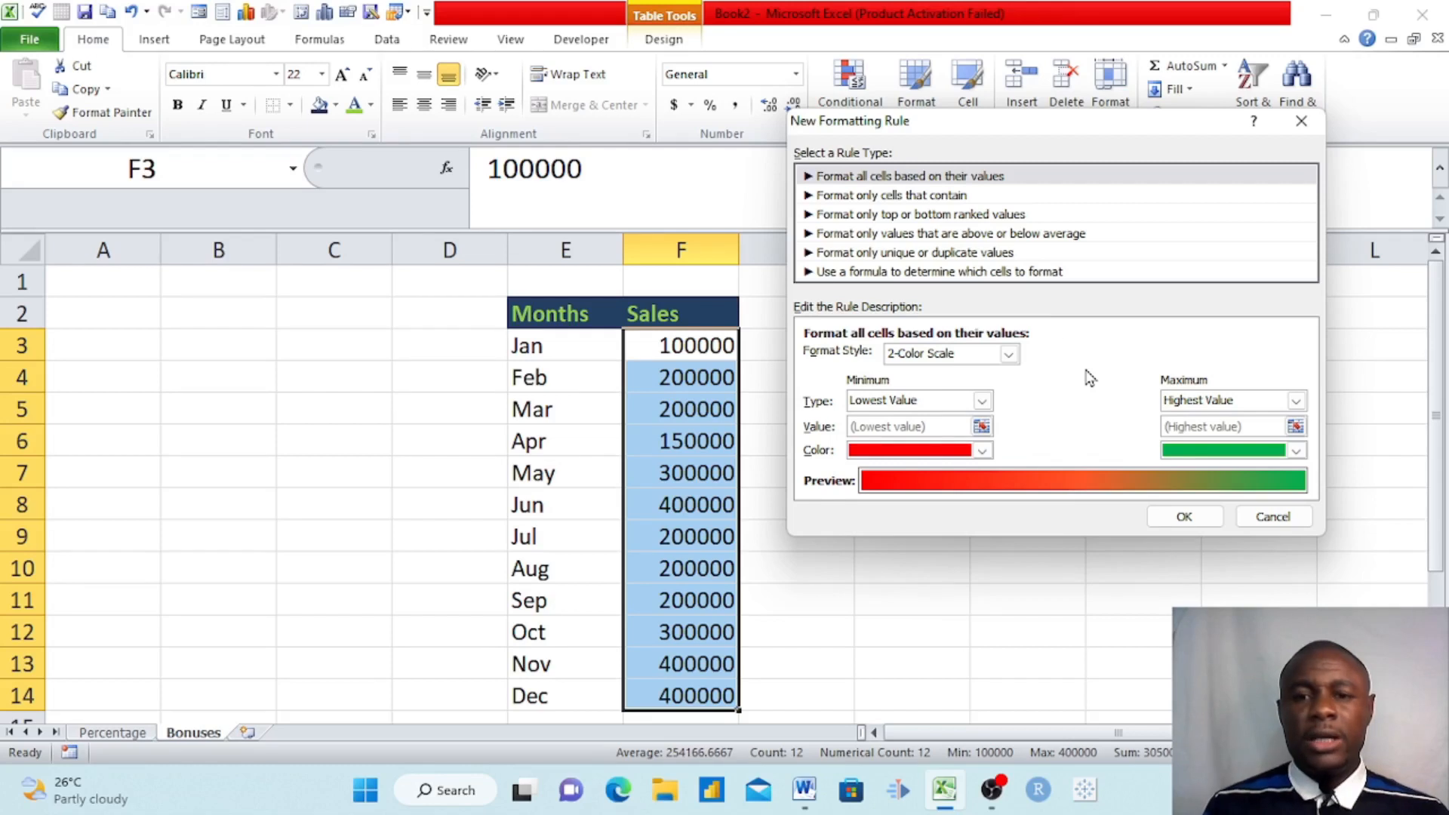
click(1184, 516)
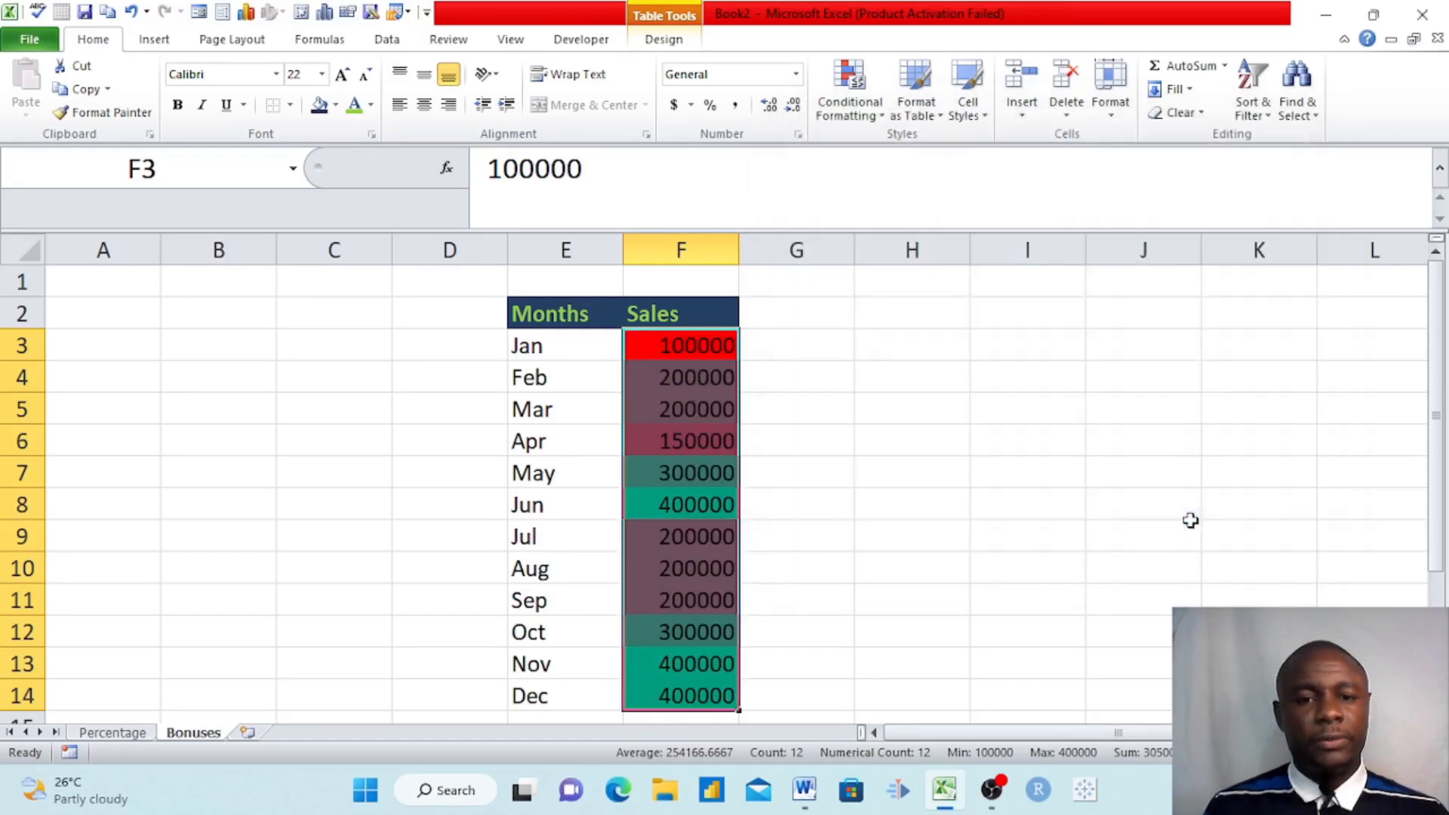
click(890, 471)
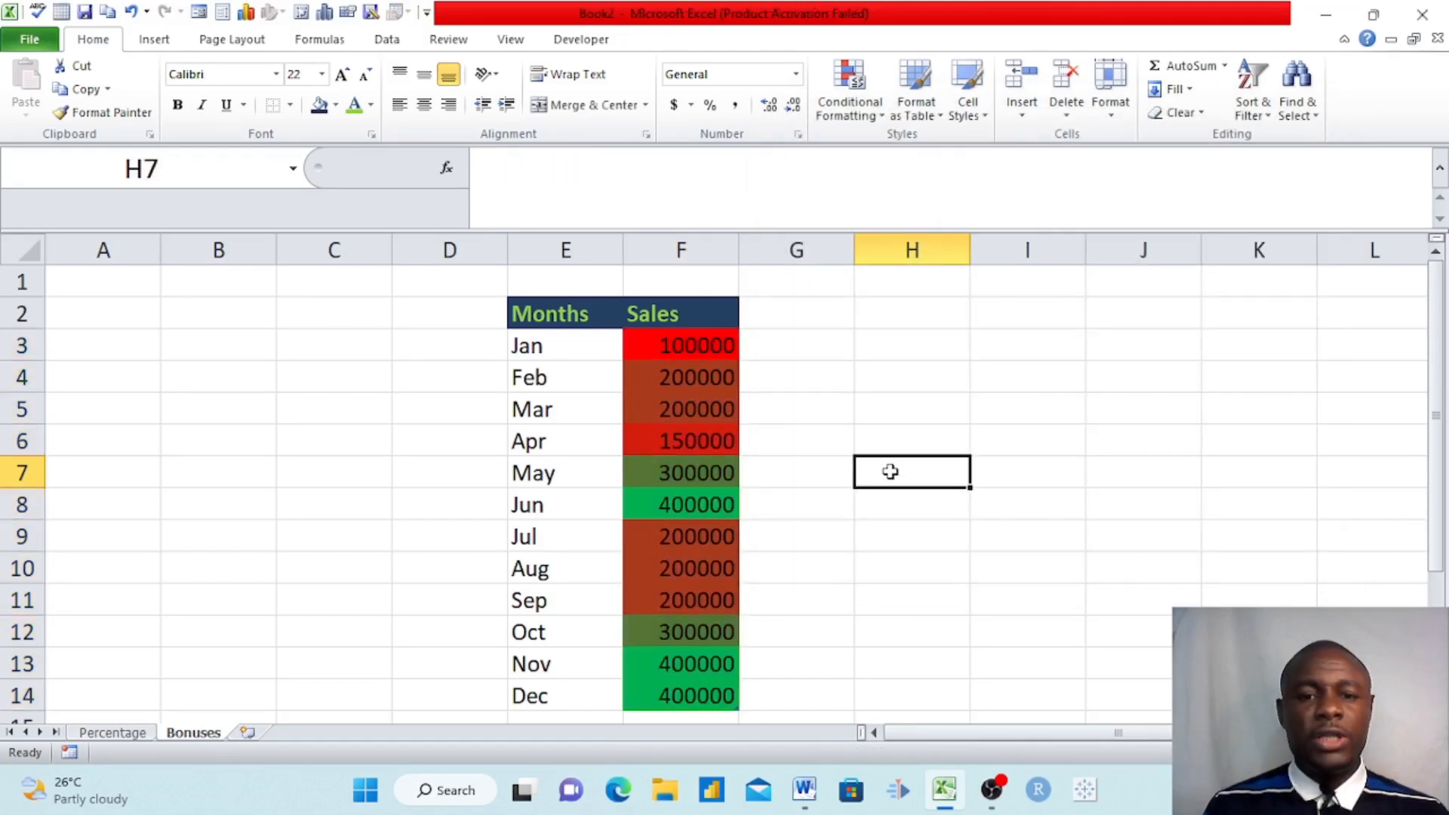
Step: Examine how the red-to-green shading differs between the low, middle and high monthly Sales values
click(689, 345)
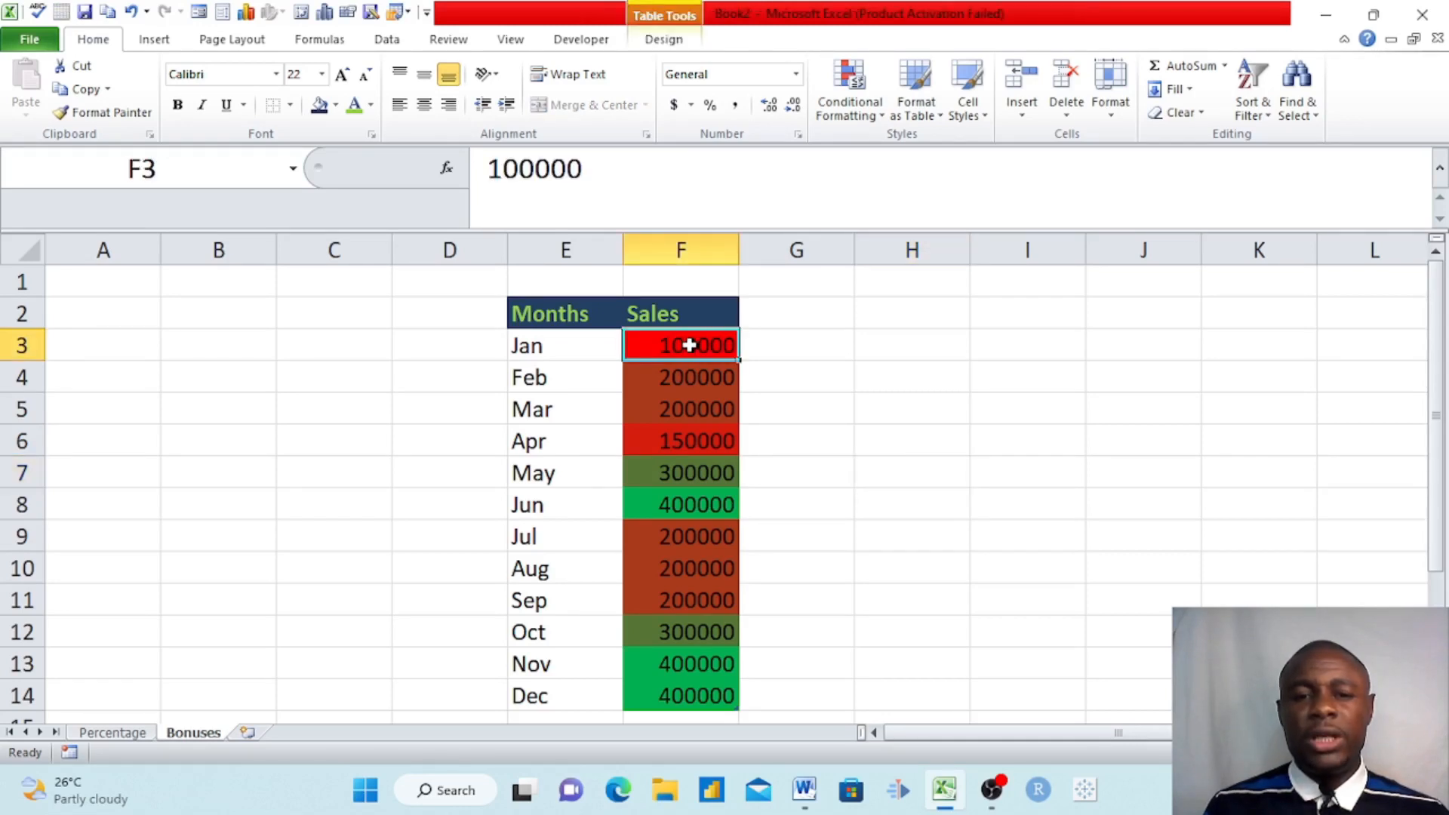
click(672, 443)
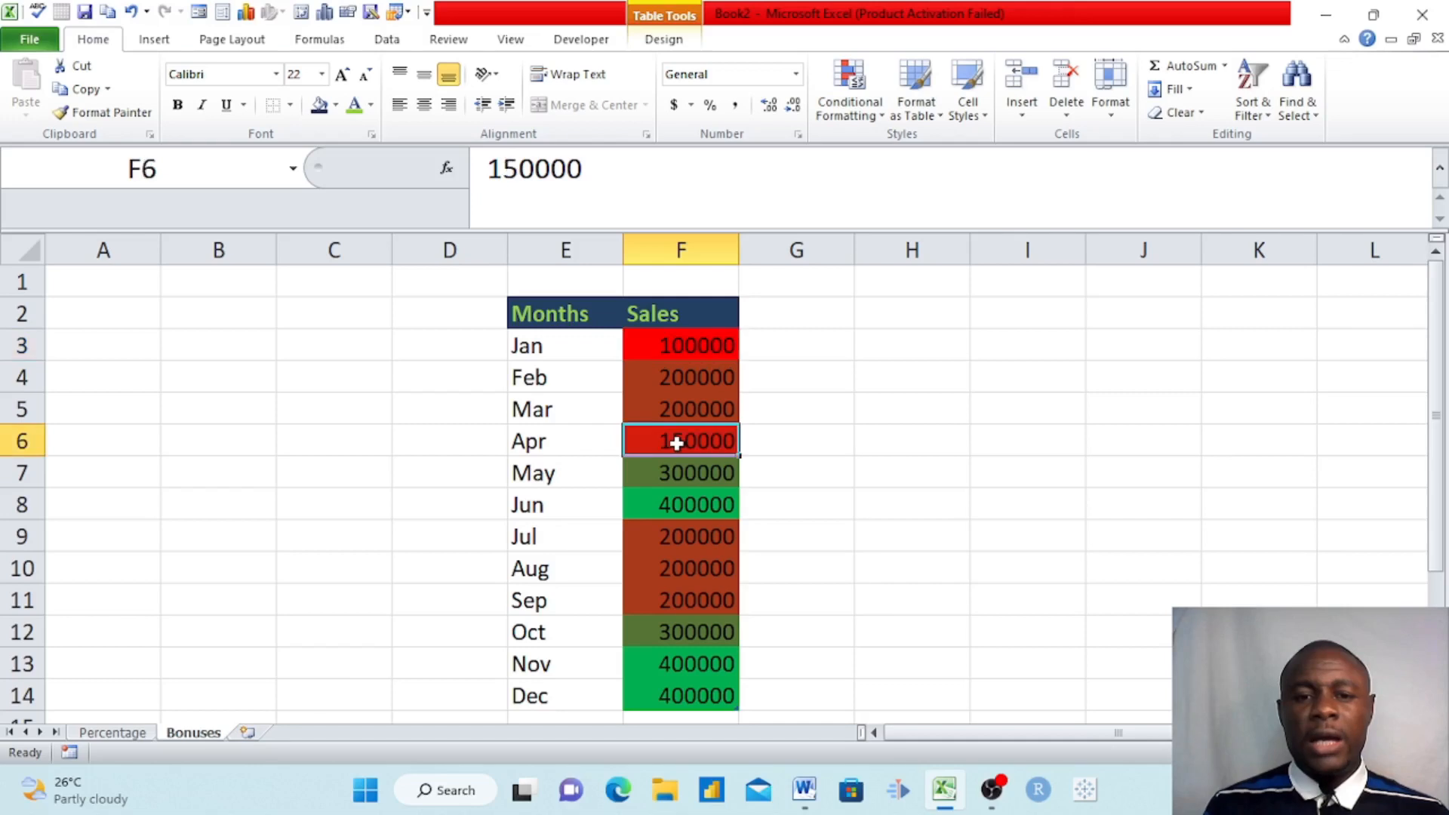
click(678, 379)
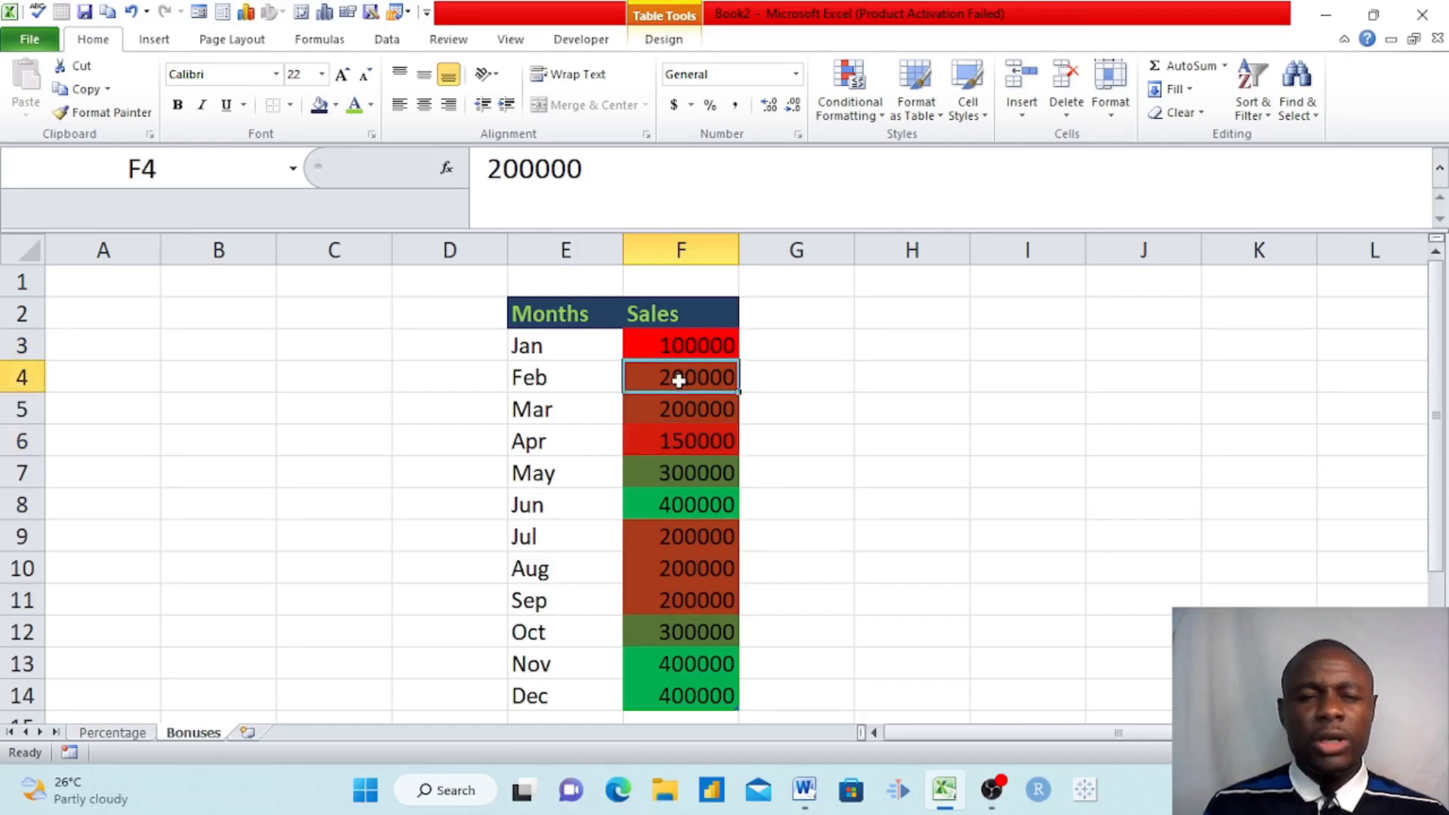
click(674, 403)
click(678, 373)
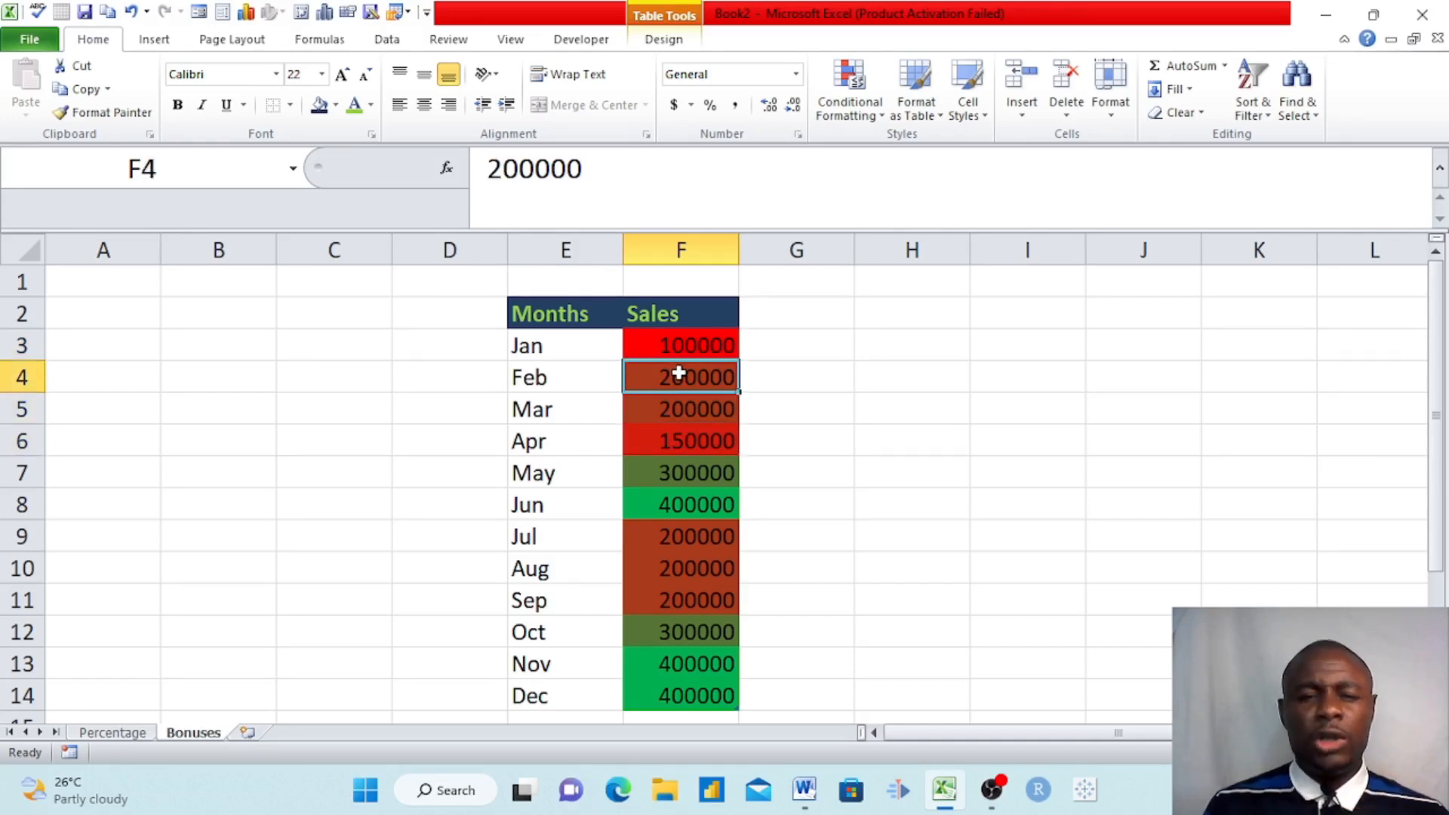
click(683, 405)
click(684, 510)
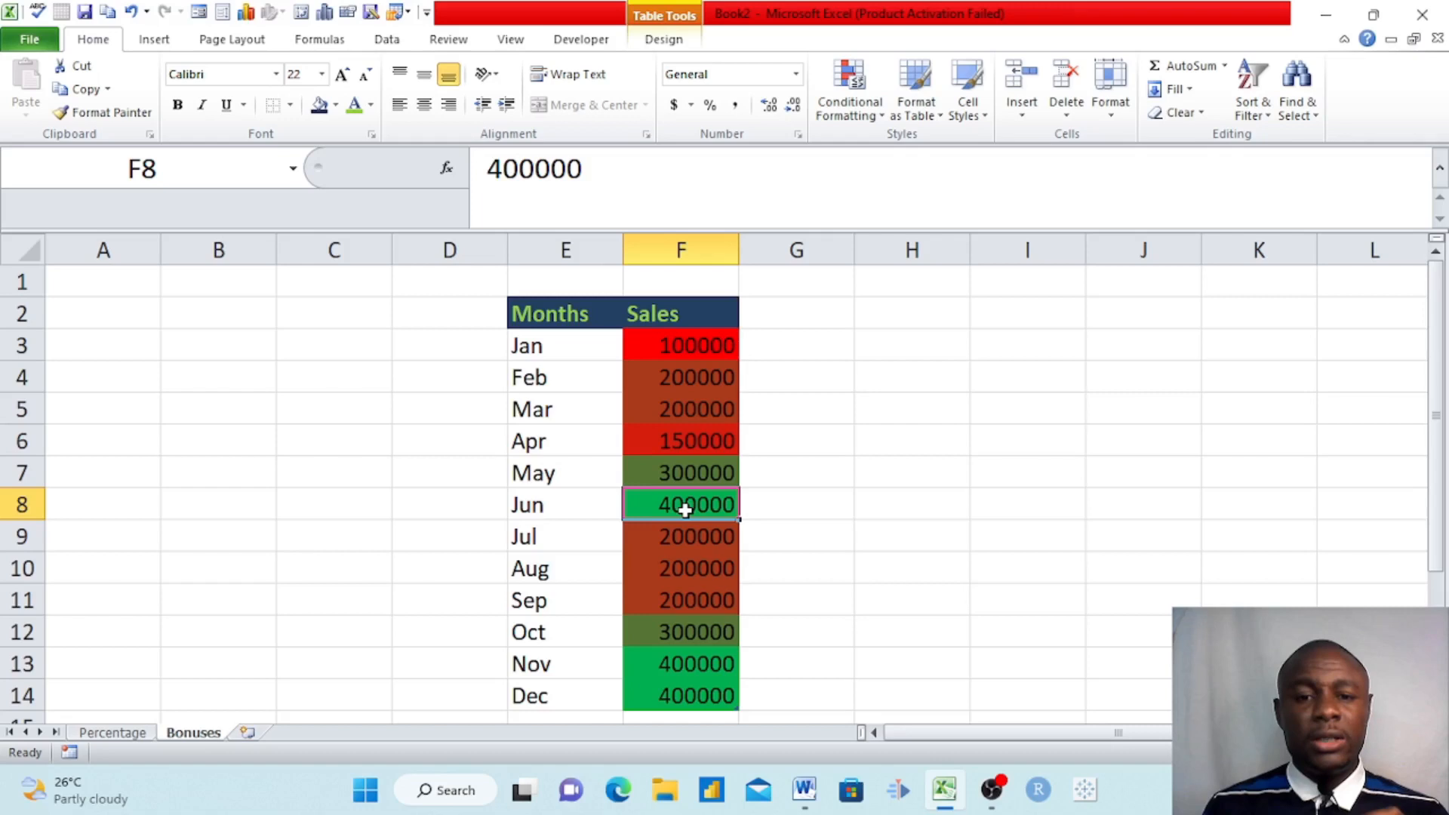
click(682, 473)
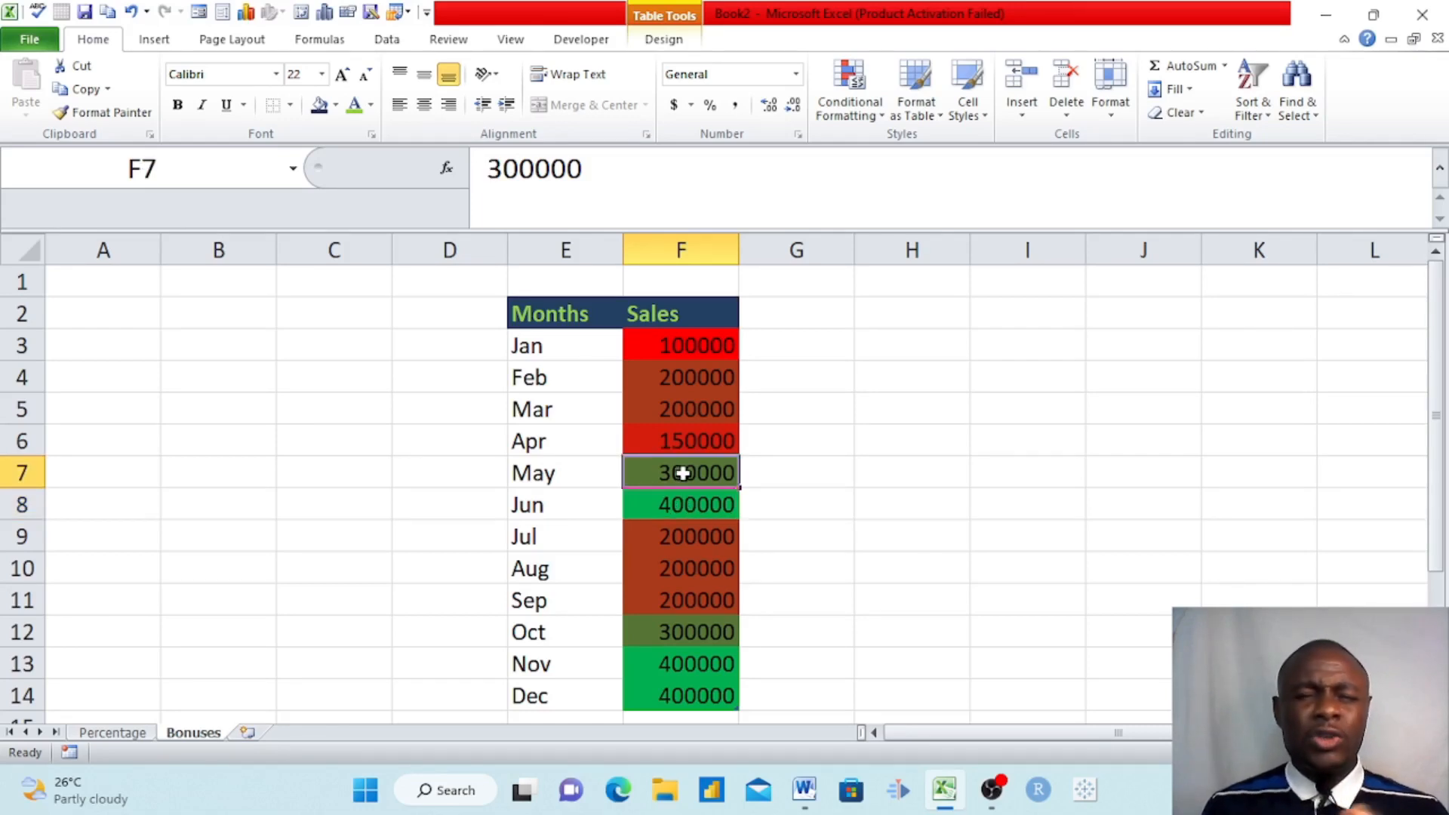
click(681, 638)
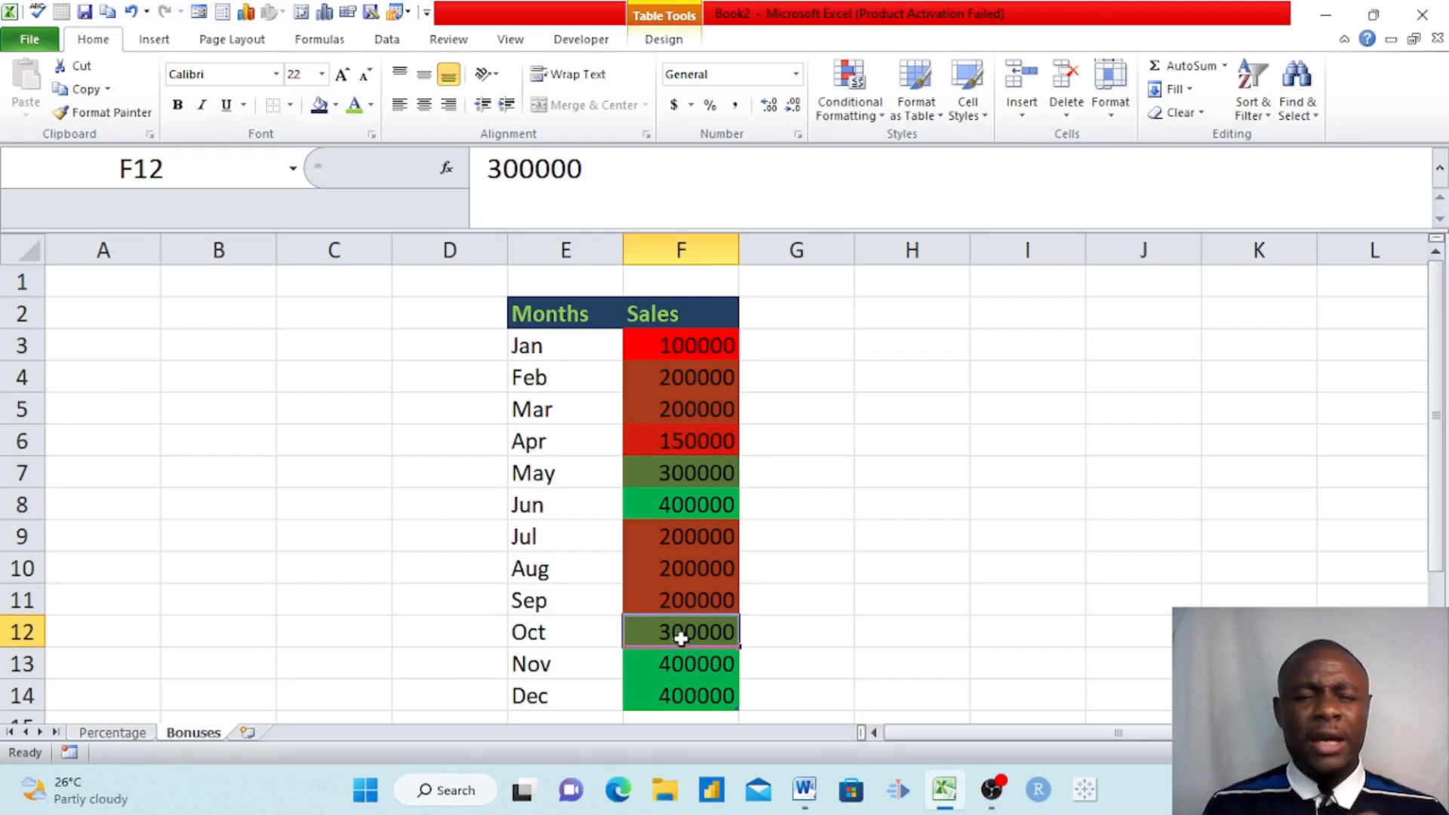
Step: Compare the two-colour shading of the October, November, January and February Sales cells
click(674, 659)
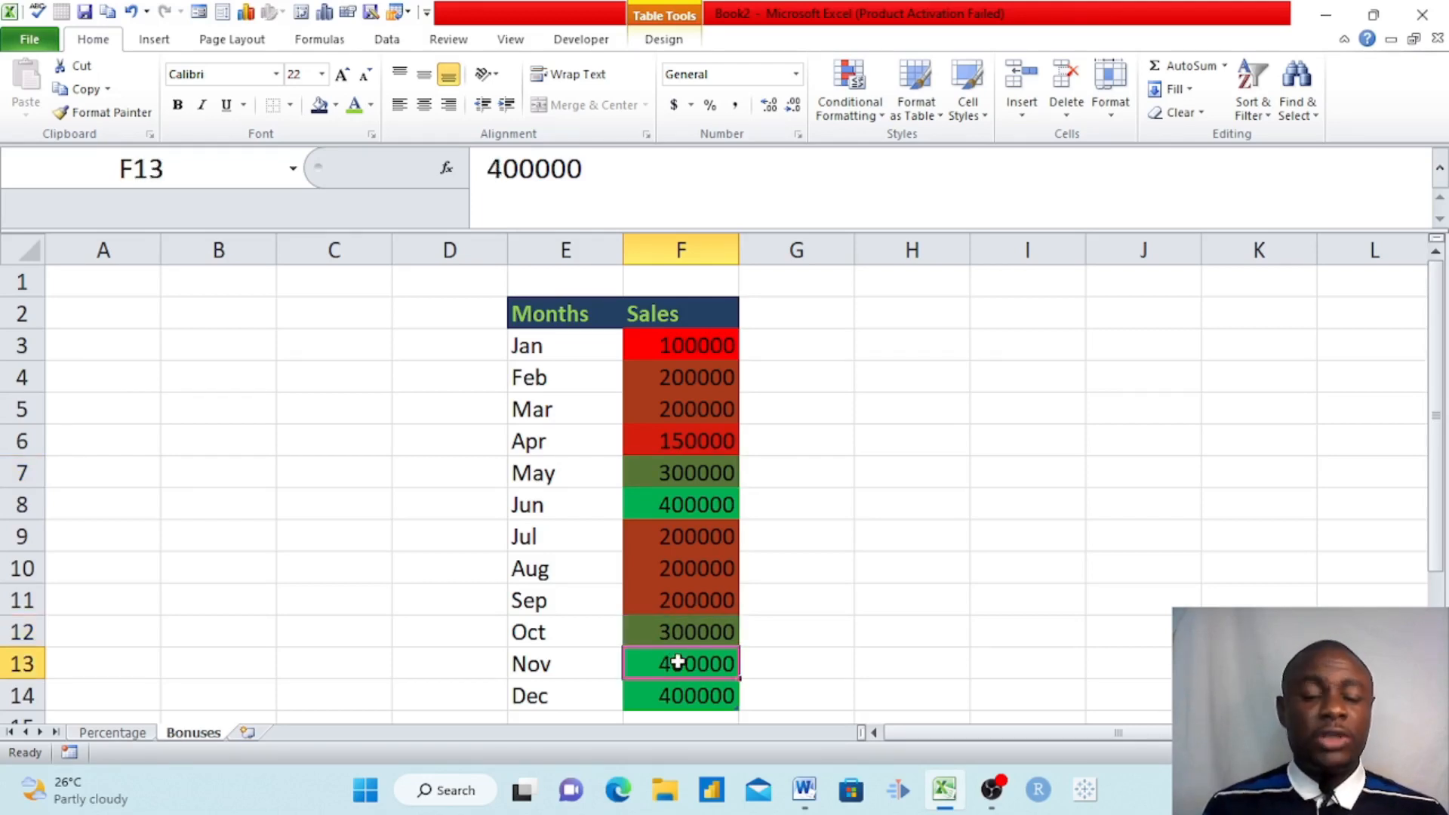
click(684, 638)
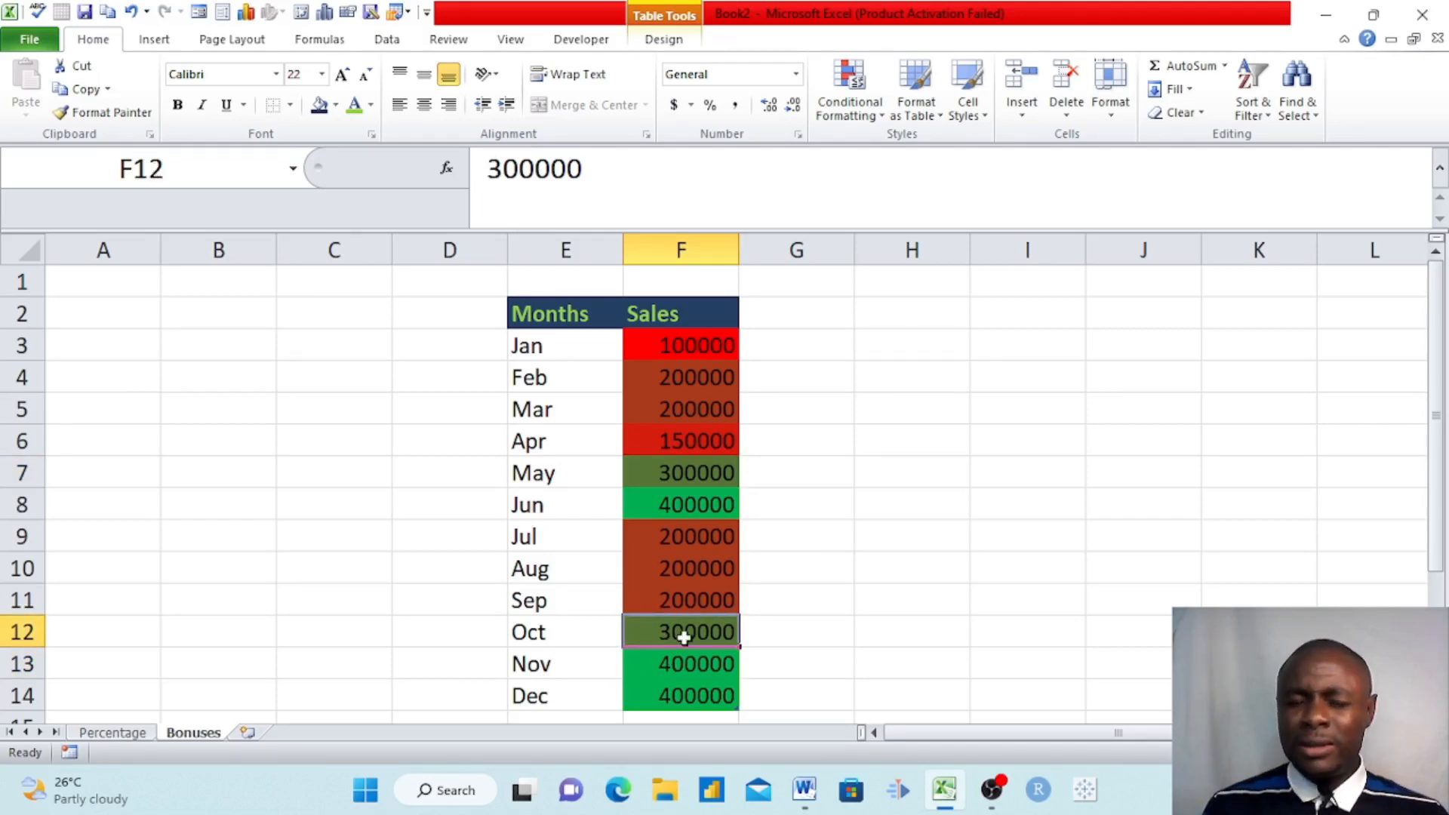
click(681, 353)
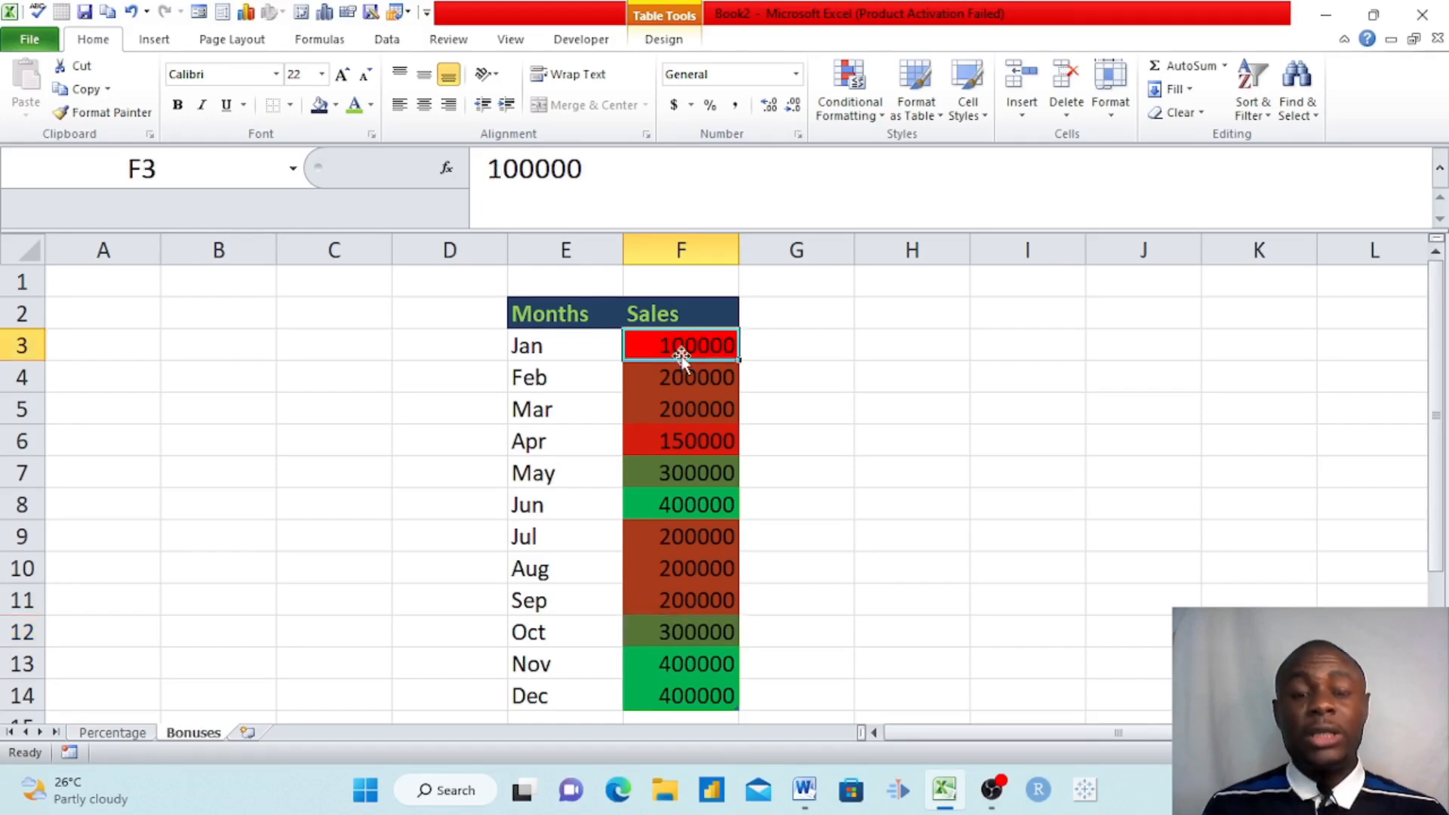
click(677, 384)
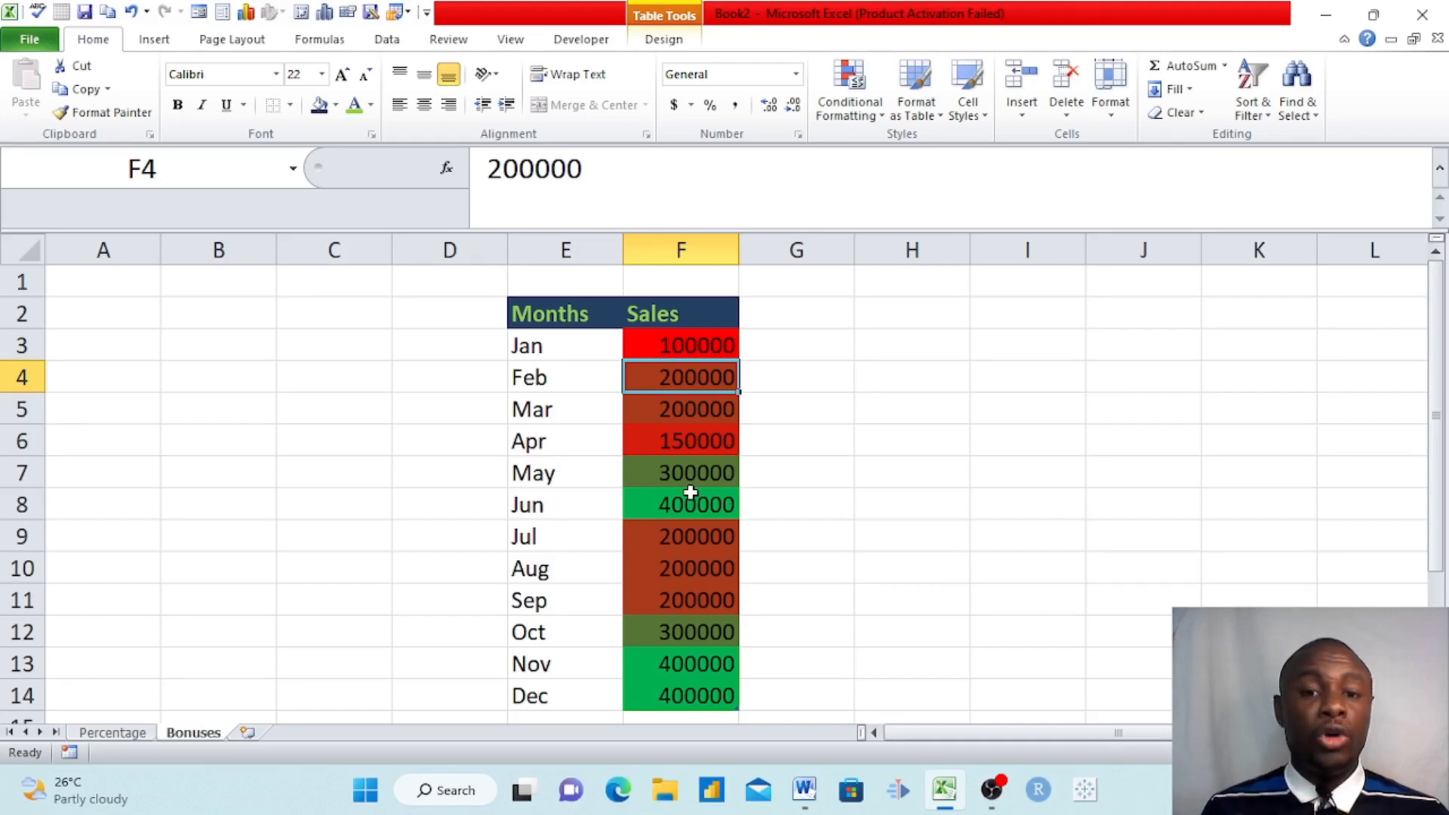
Step: Clear the formats from the Sales values in F3:F14 to remove the two-colour scale, keeping the numbers
click(659, 348)
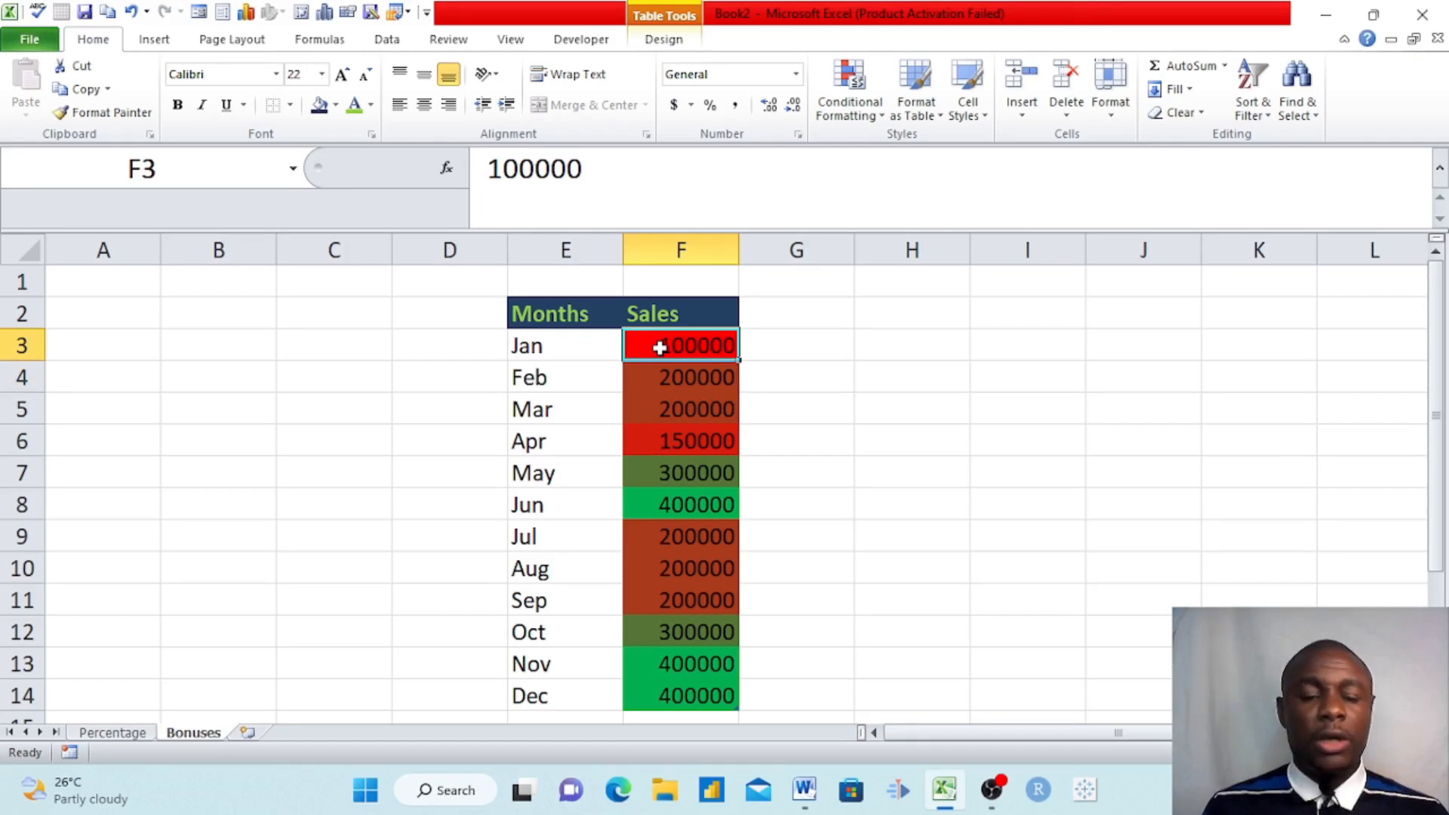
drag(659, 348, 661, 696)
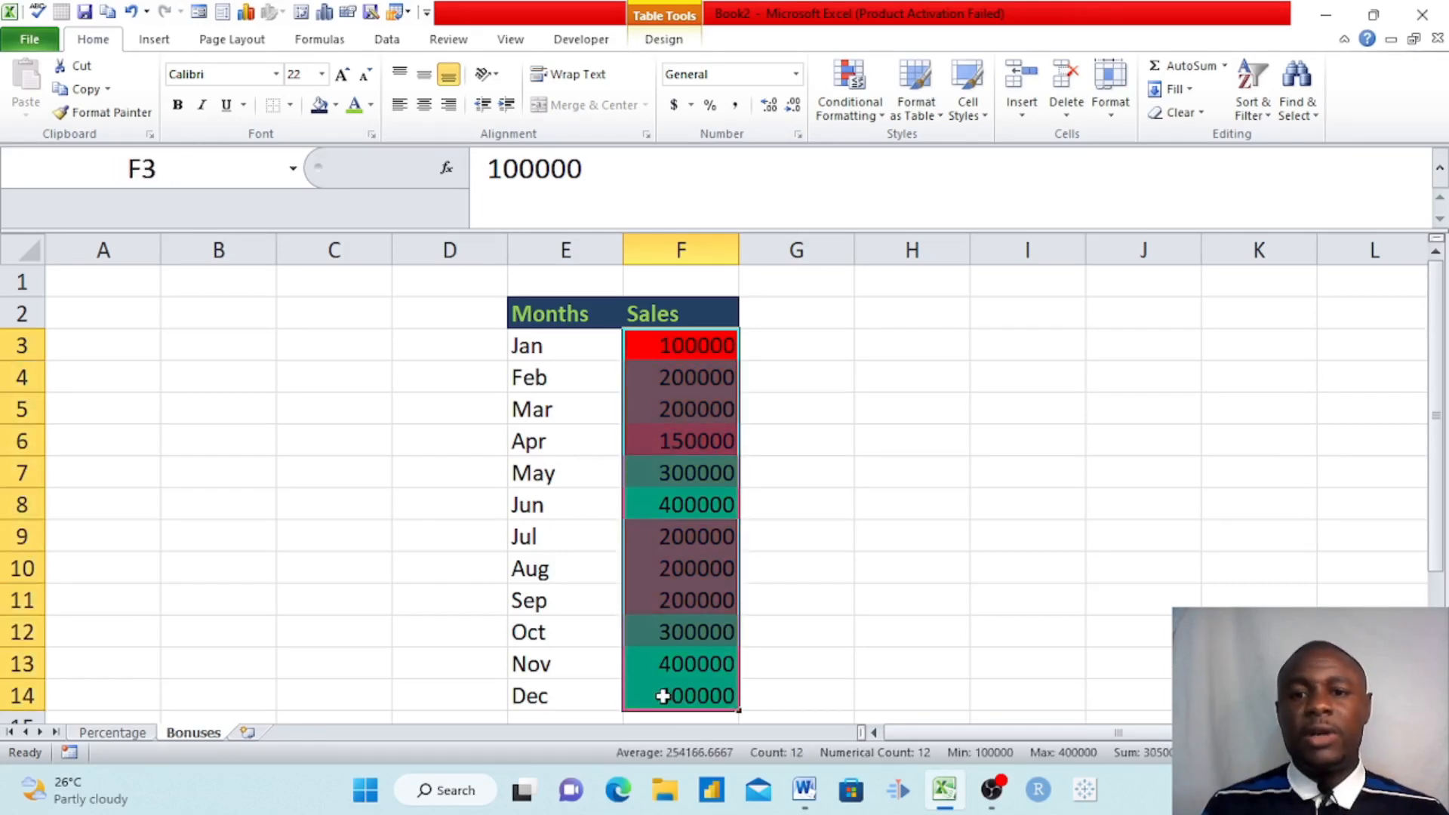
click(1179, 113)
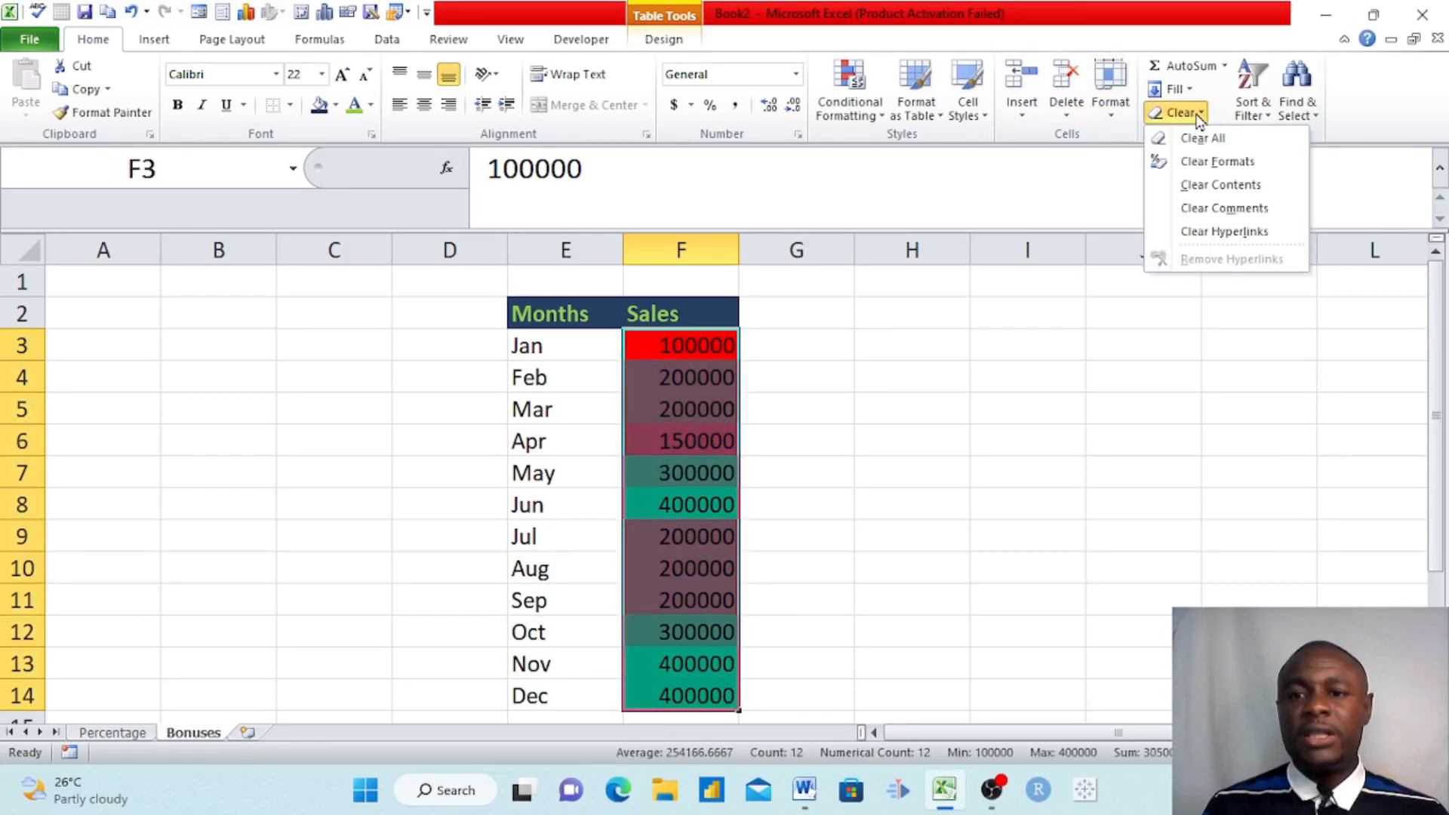
click(1207, 160)
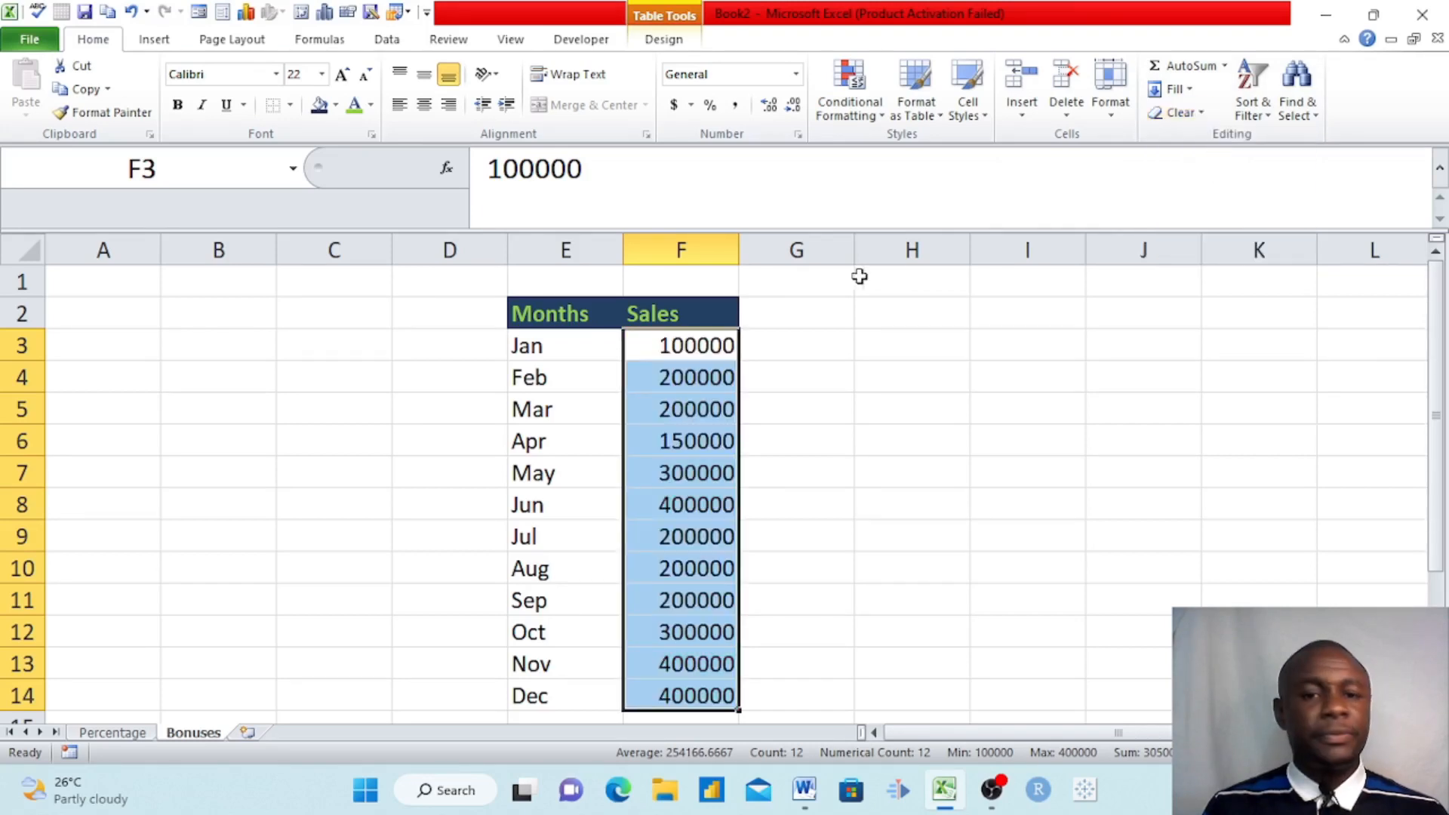
Step: Create a new conditional formatting rule for the Sales values in F3:F14 using the 3-Color Scale format style
drag(684, 339, 694, 694)
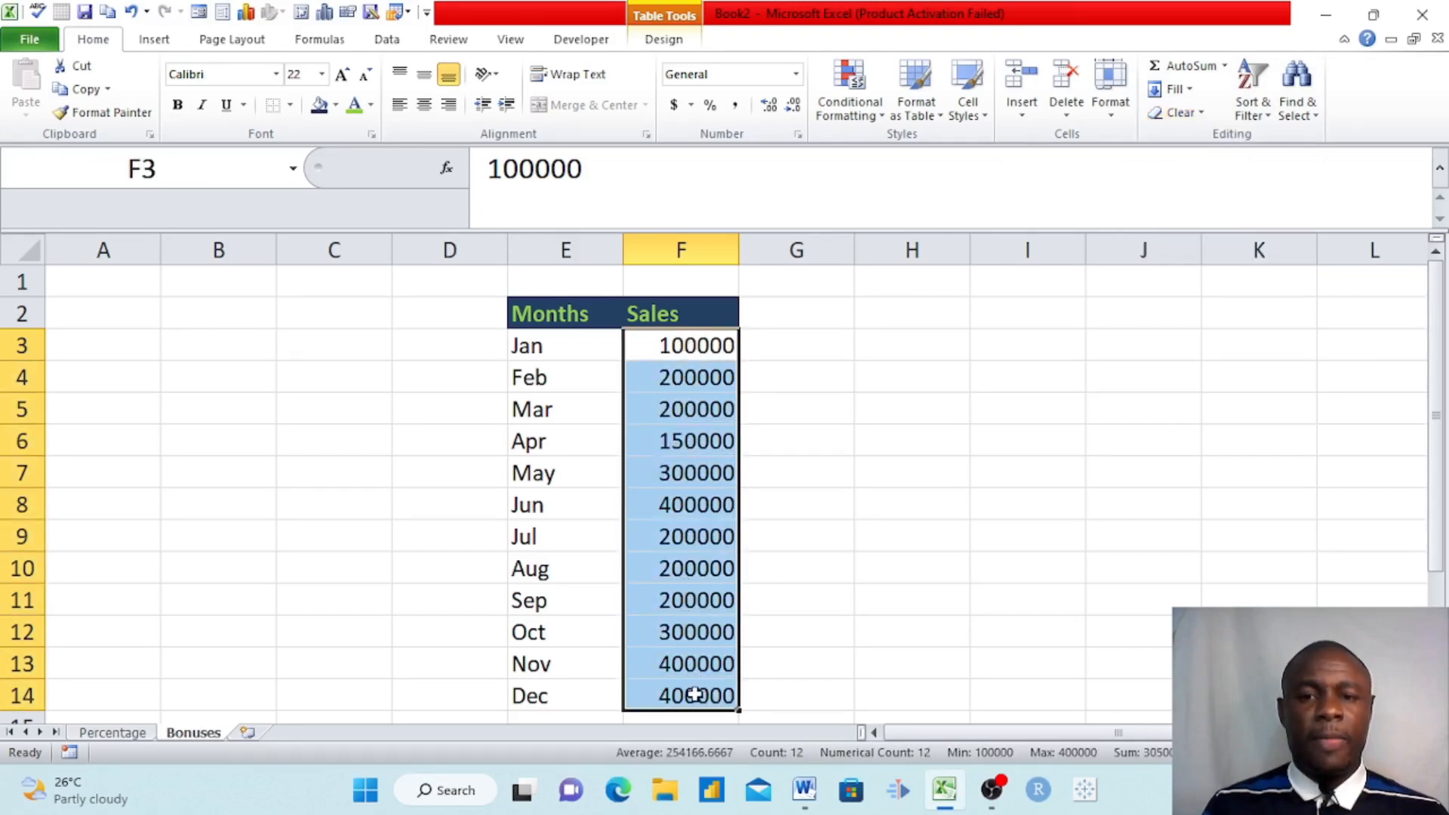
click(881, 130)
mouse_move(942, 253)
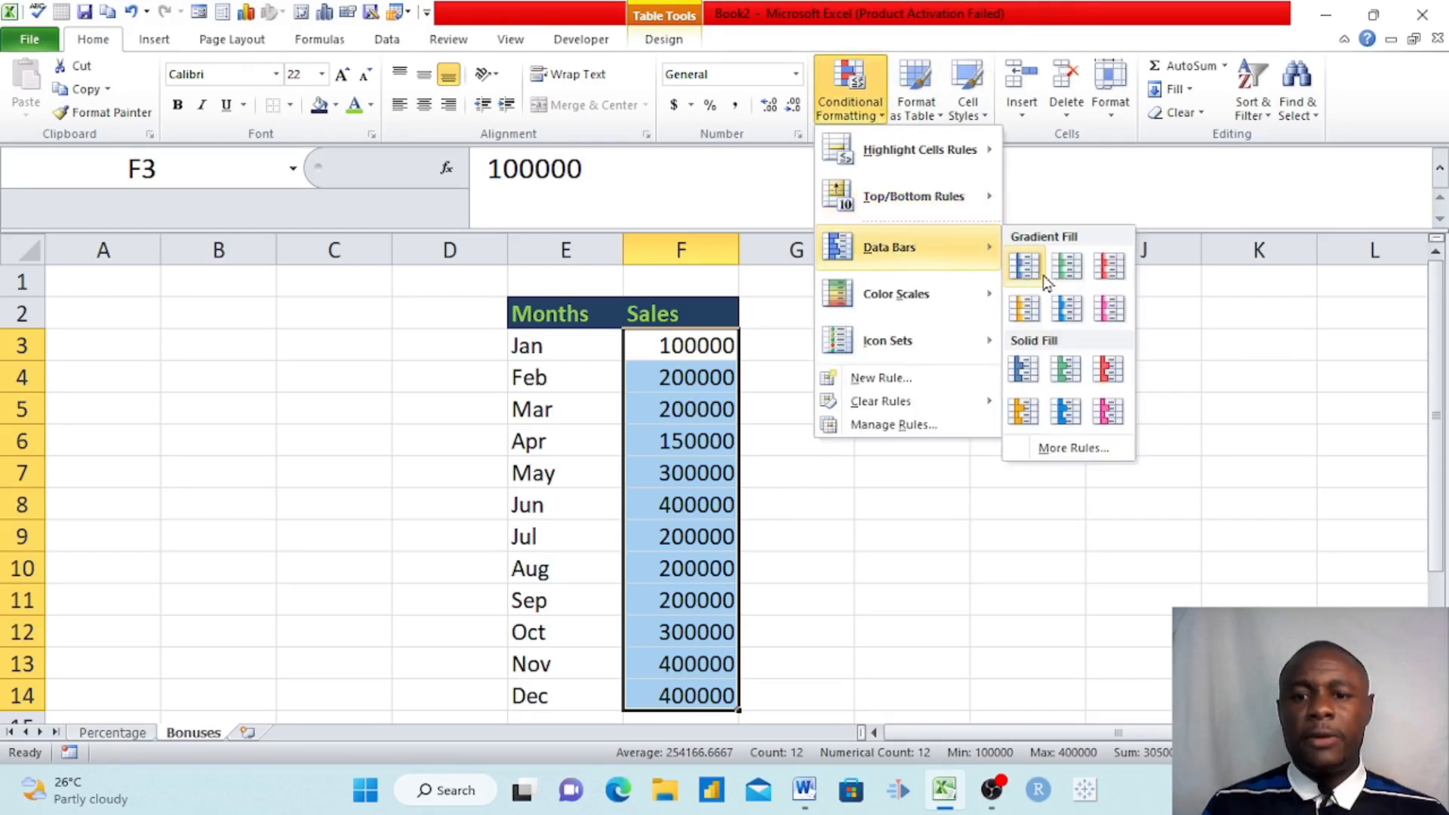
click(1070, 449)
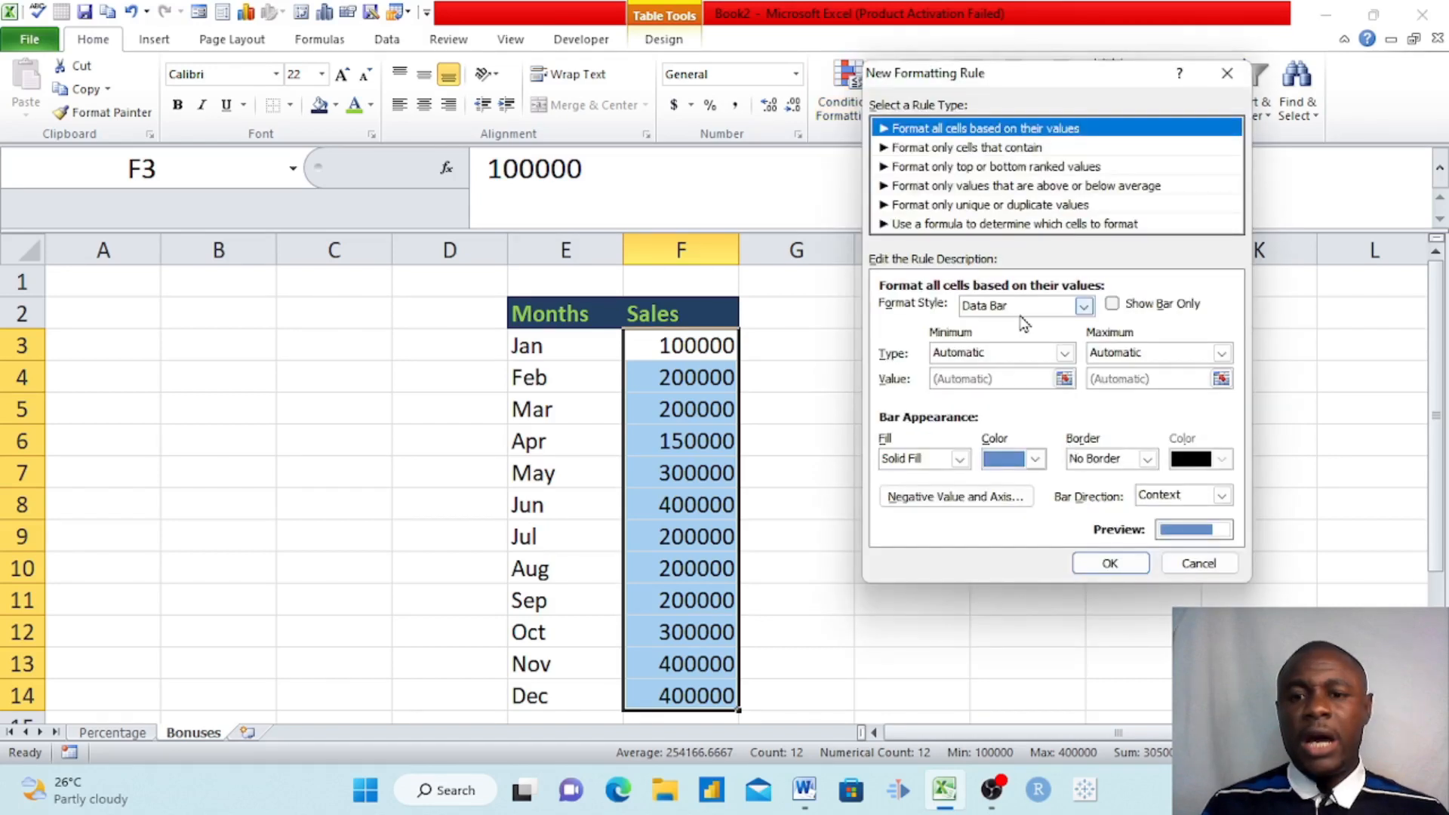
click(1084, 306)
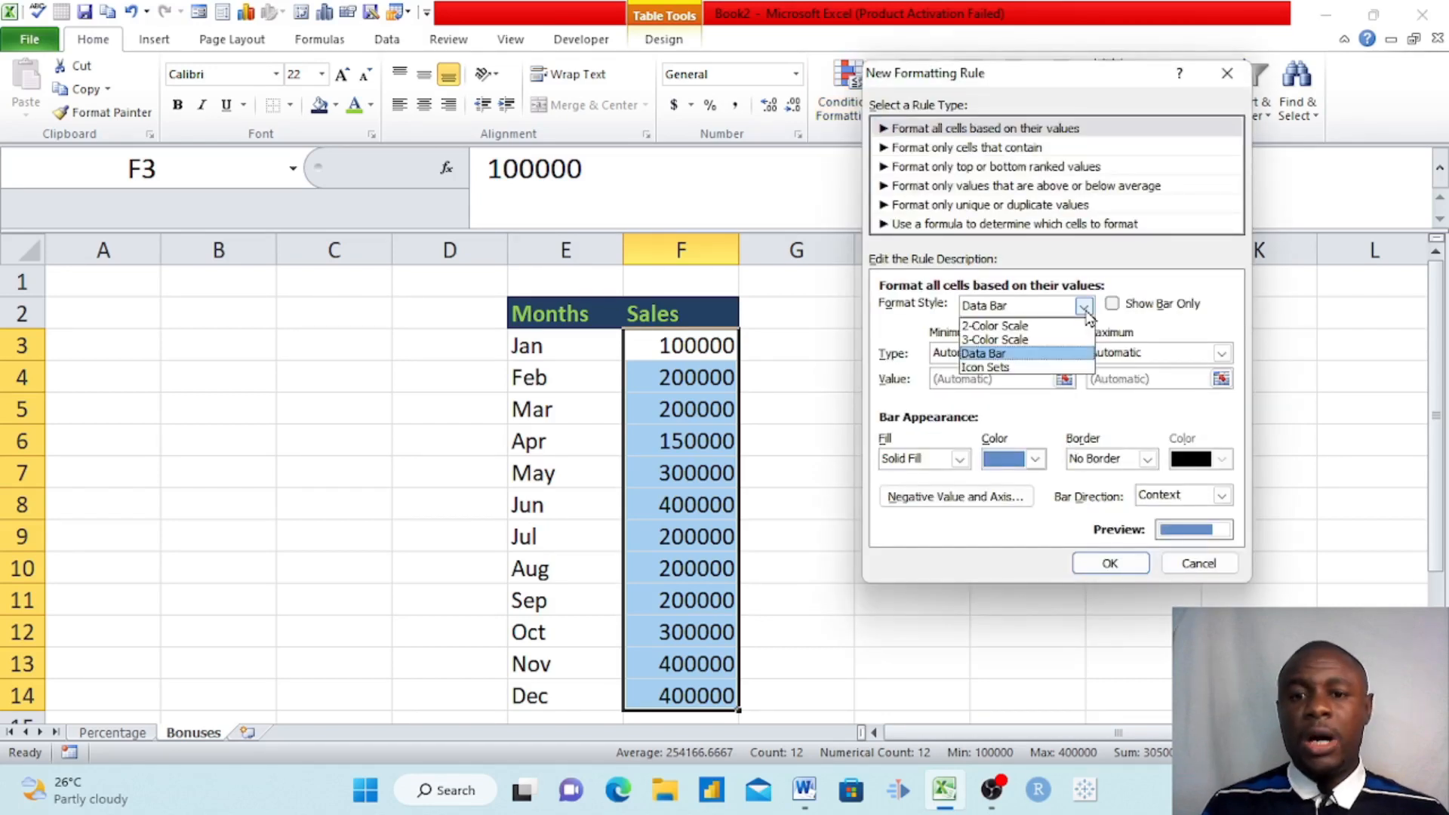
click(1020, 341)
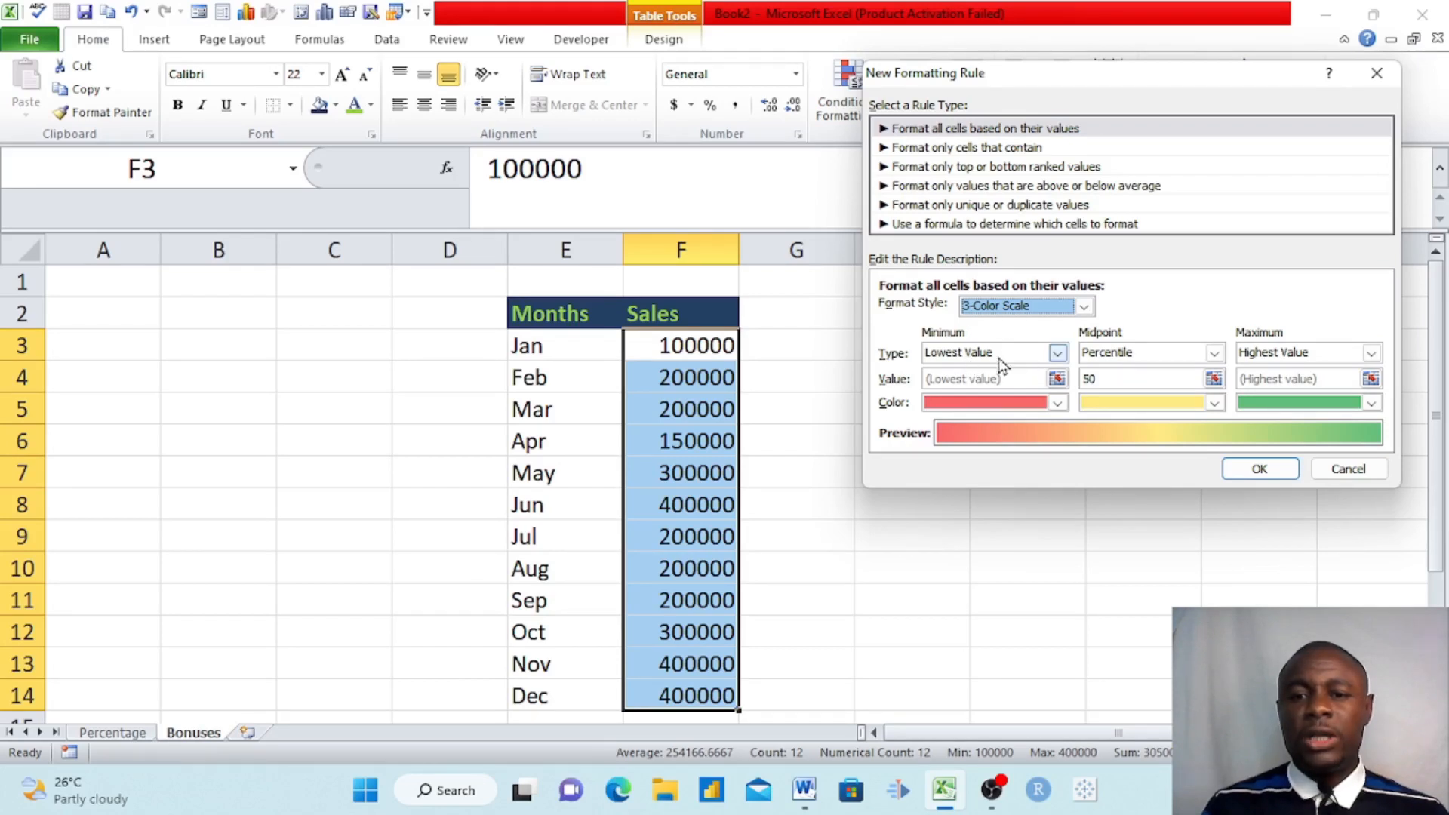
Step: Try to set the lowest value's colour to standard red in the three-colour rule
click(1056, 356)
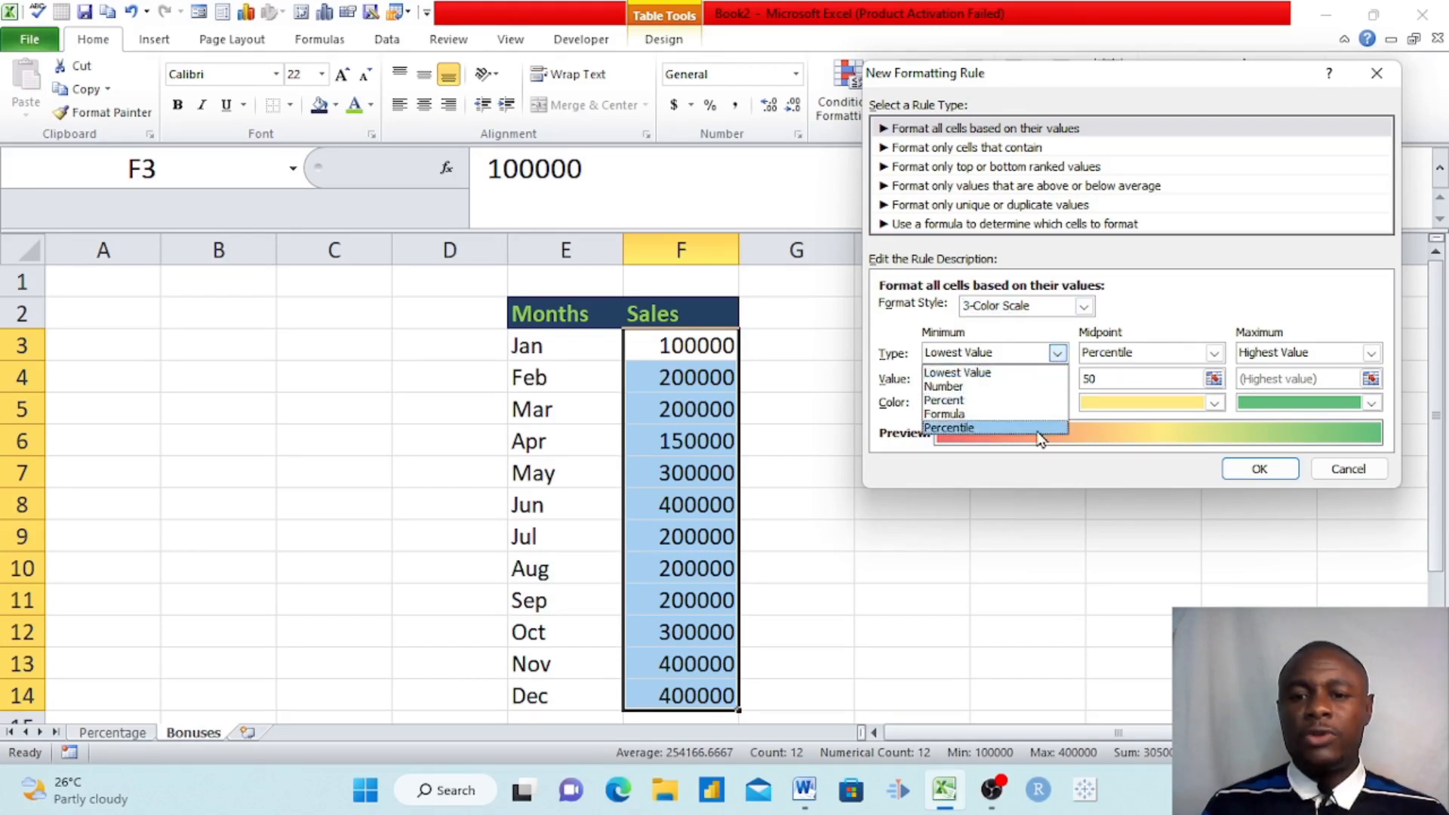
click(1089, 517)
click(1055, 403)
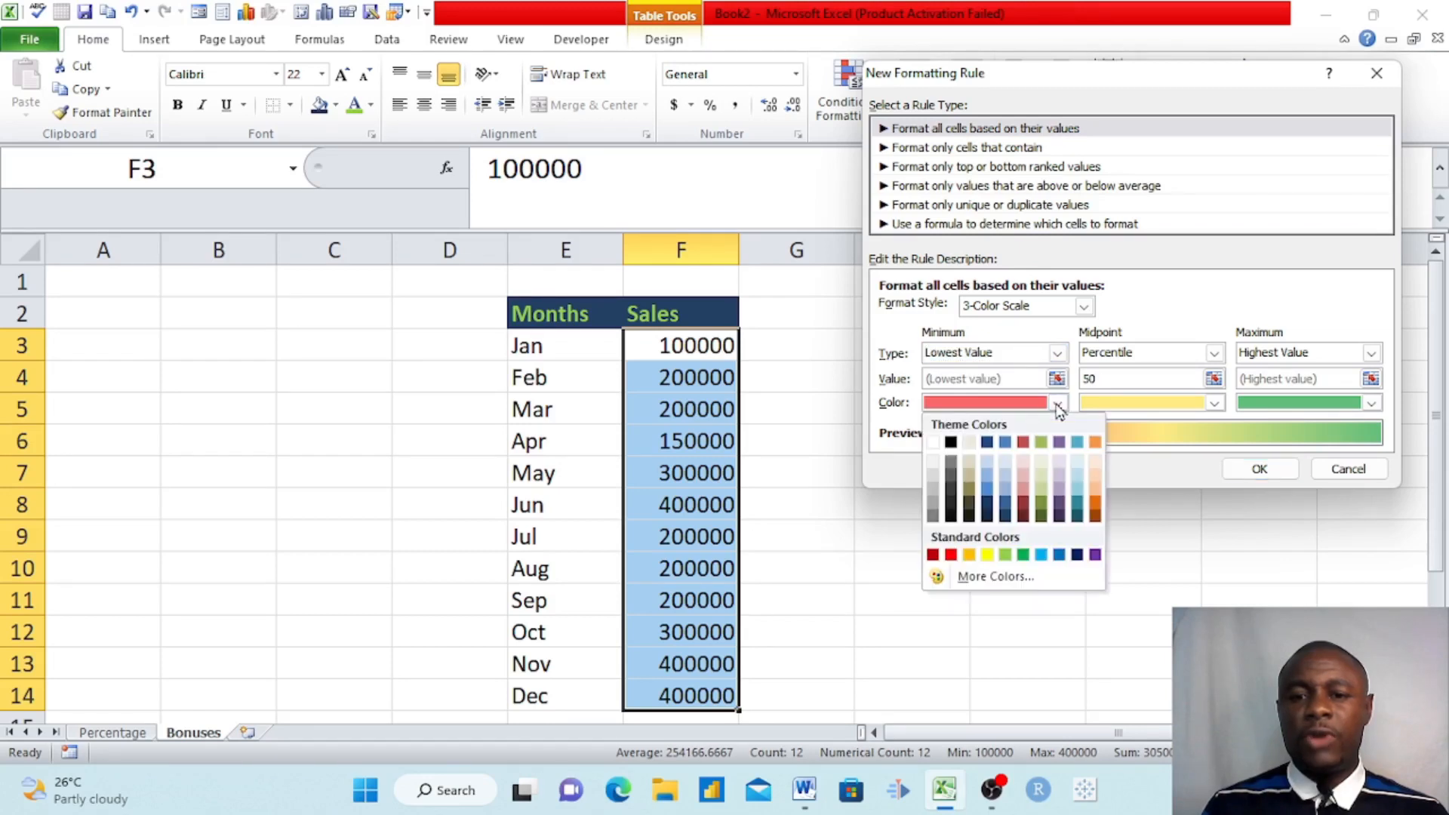
click(950, 555)
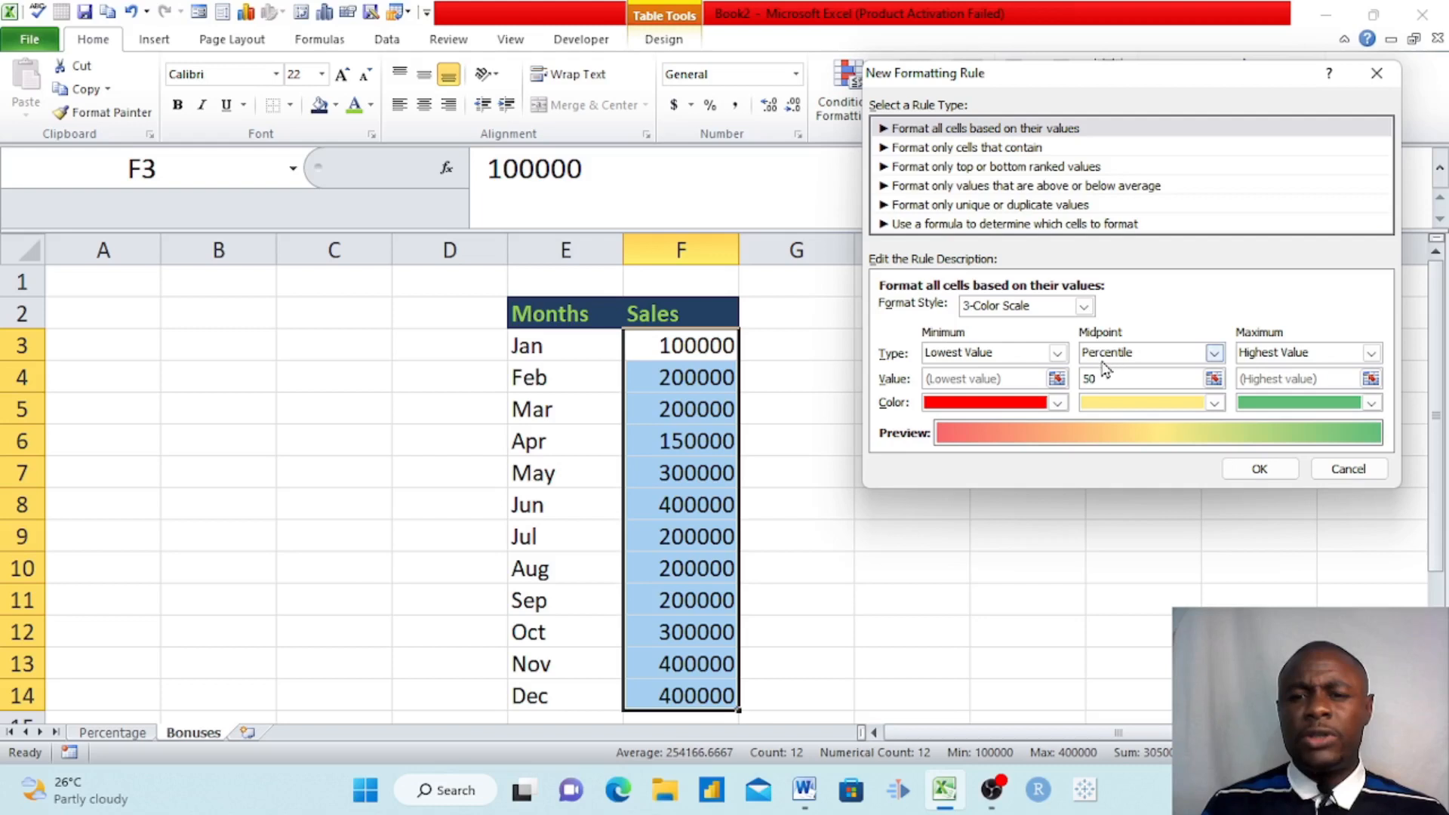
click(1215, 353)
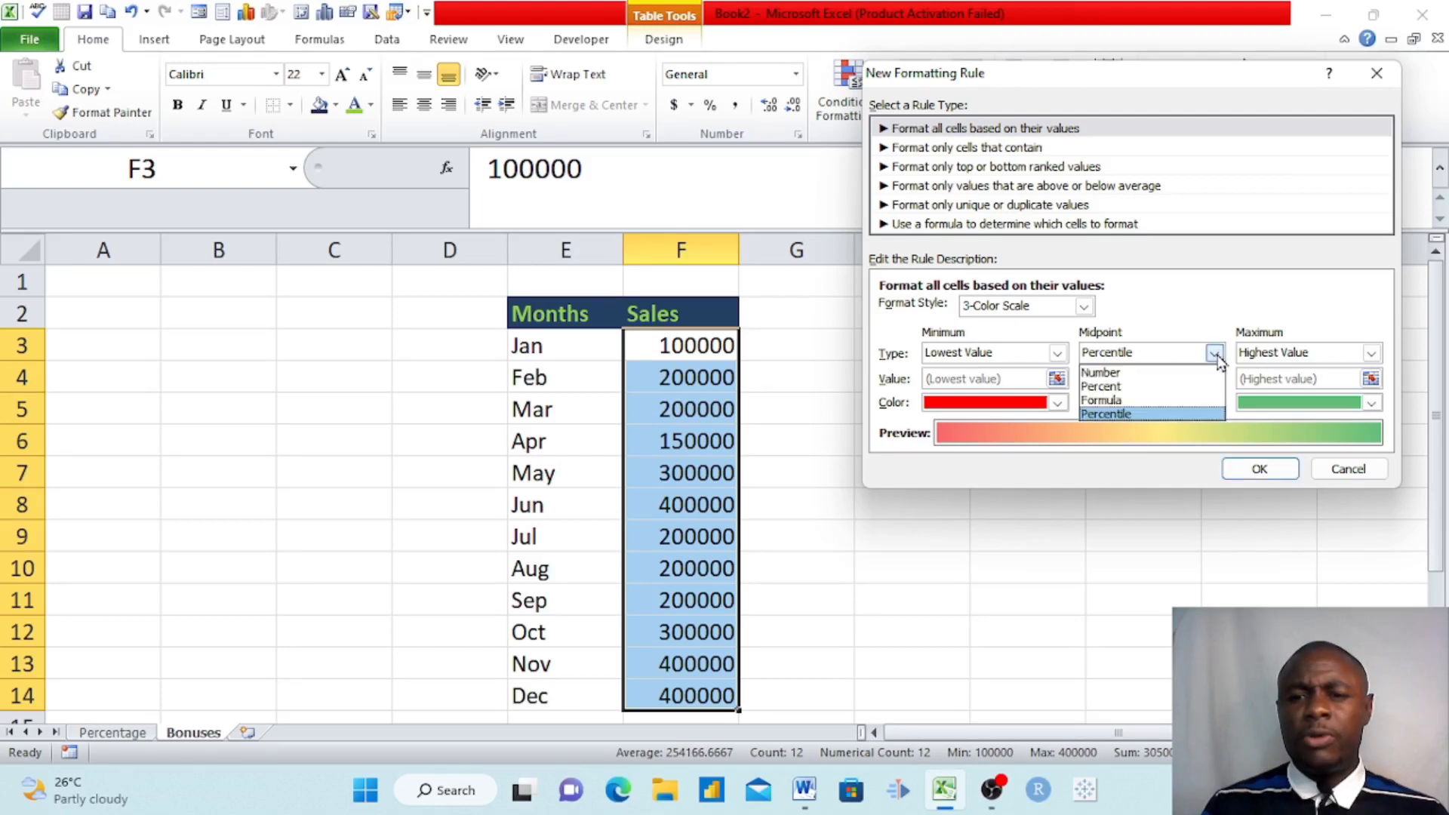
click(1189, 303)
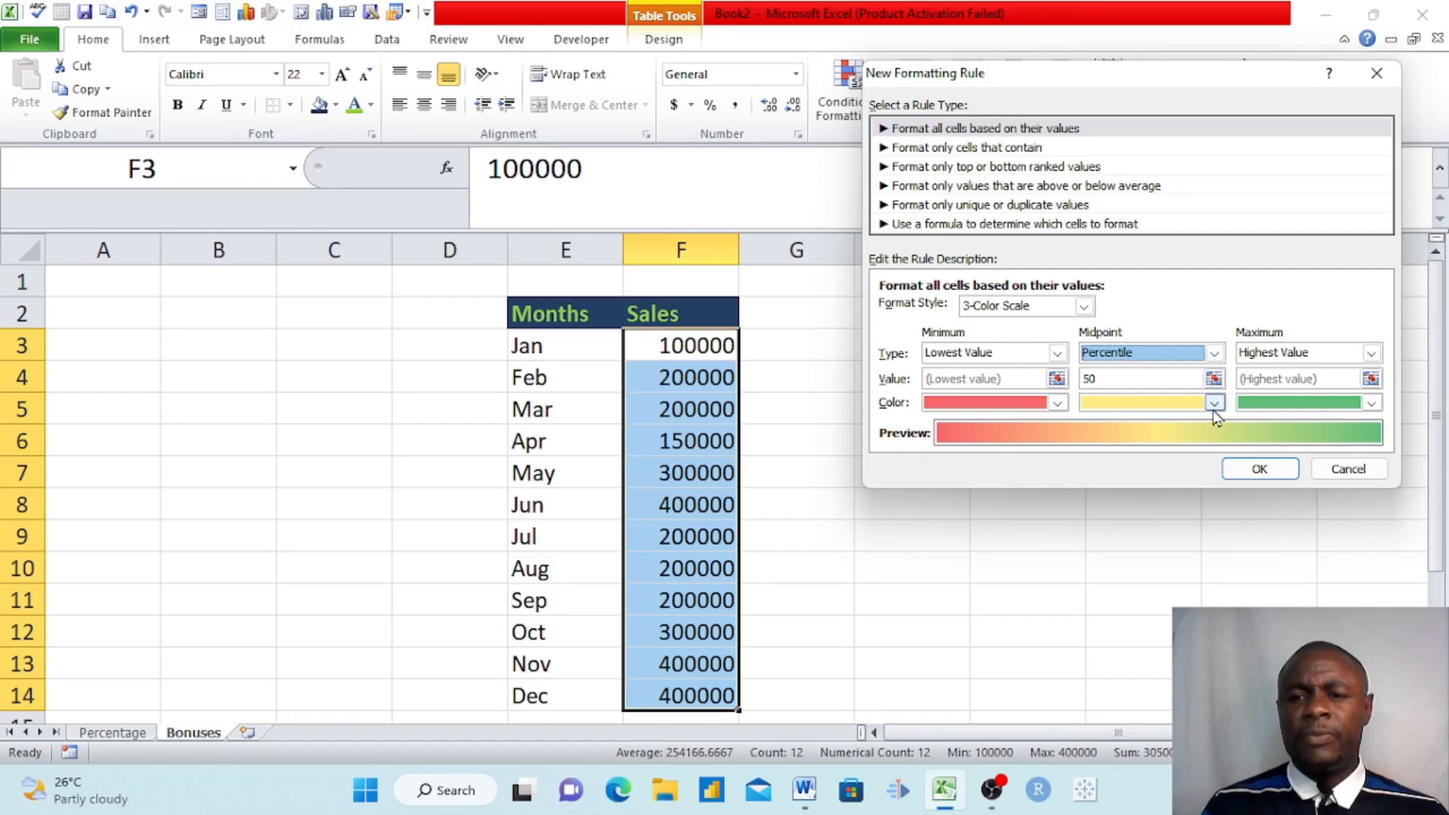
Step: Set the 50th-percentile midpoint to yellow and the highest value to green, and apply the three-colour rule to the Sales values
click(1214, 403)
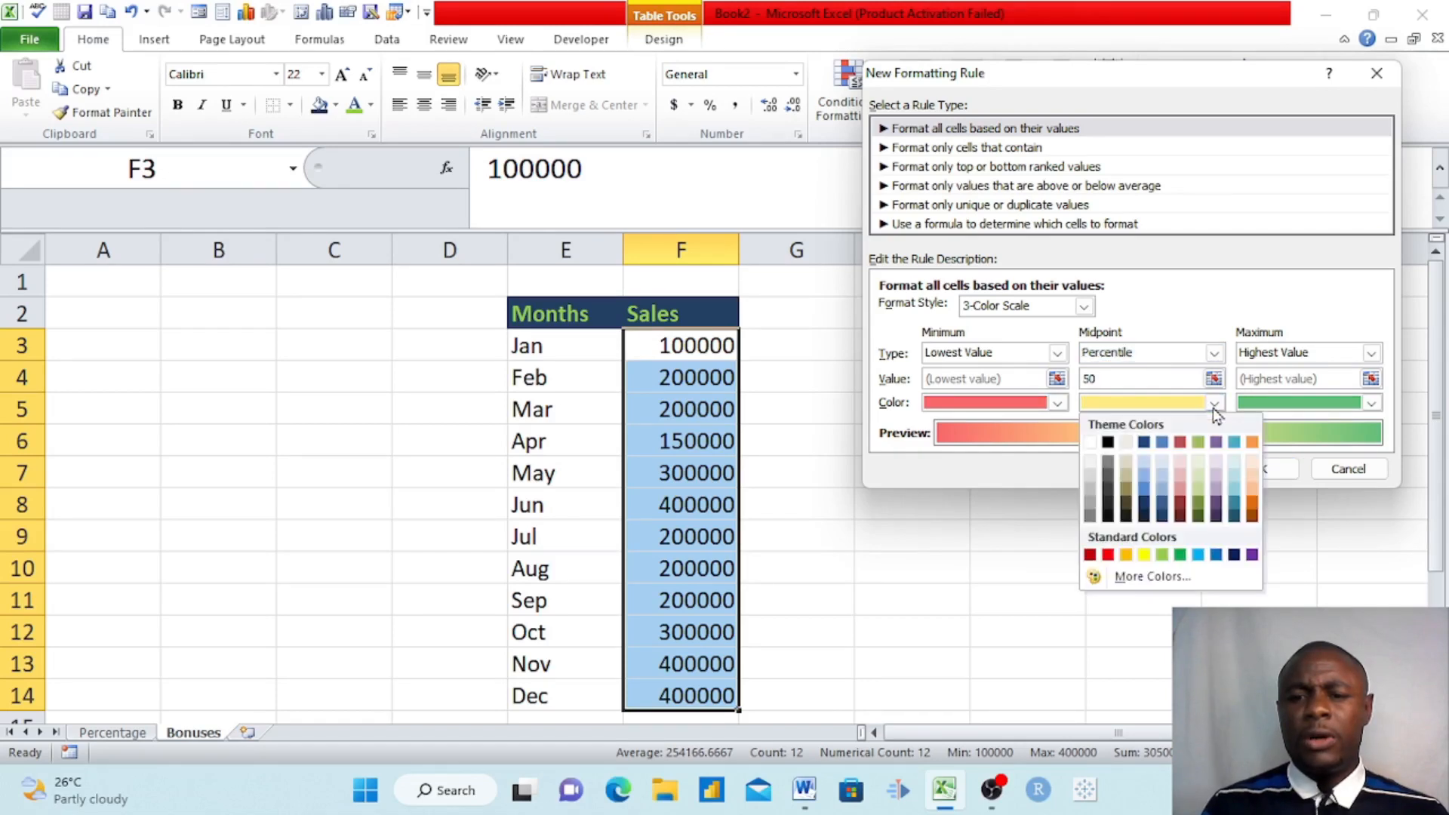
click(1146, 555)
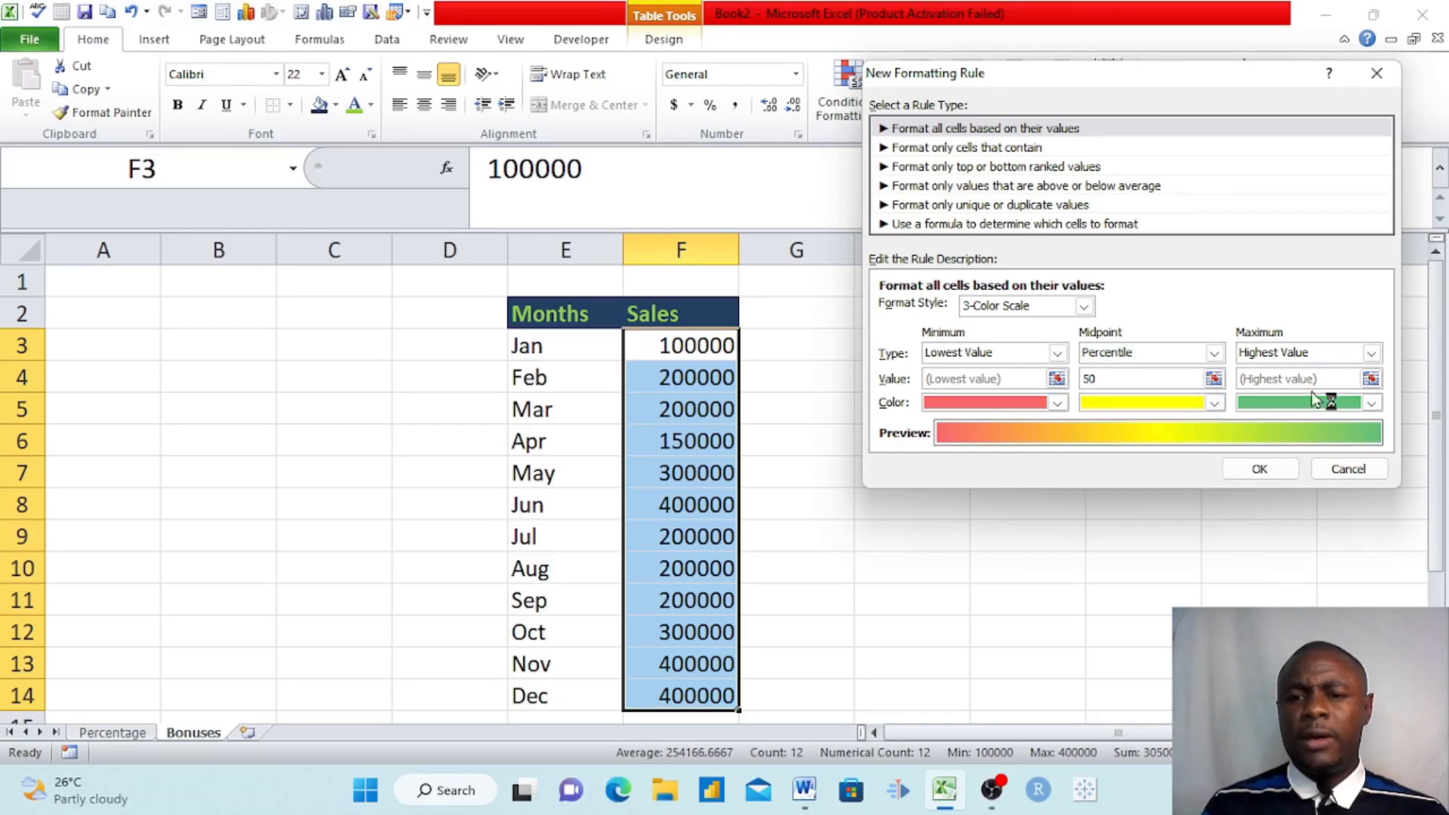
click(1371, 404)
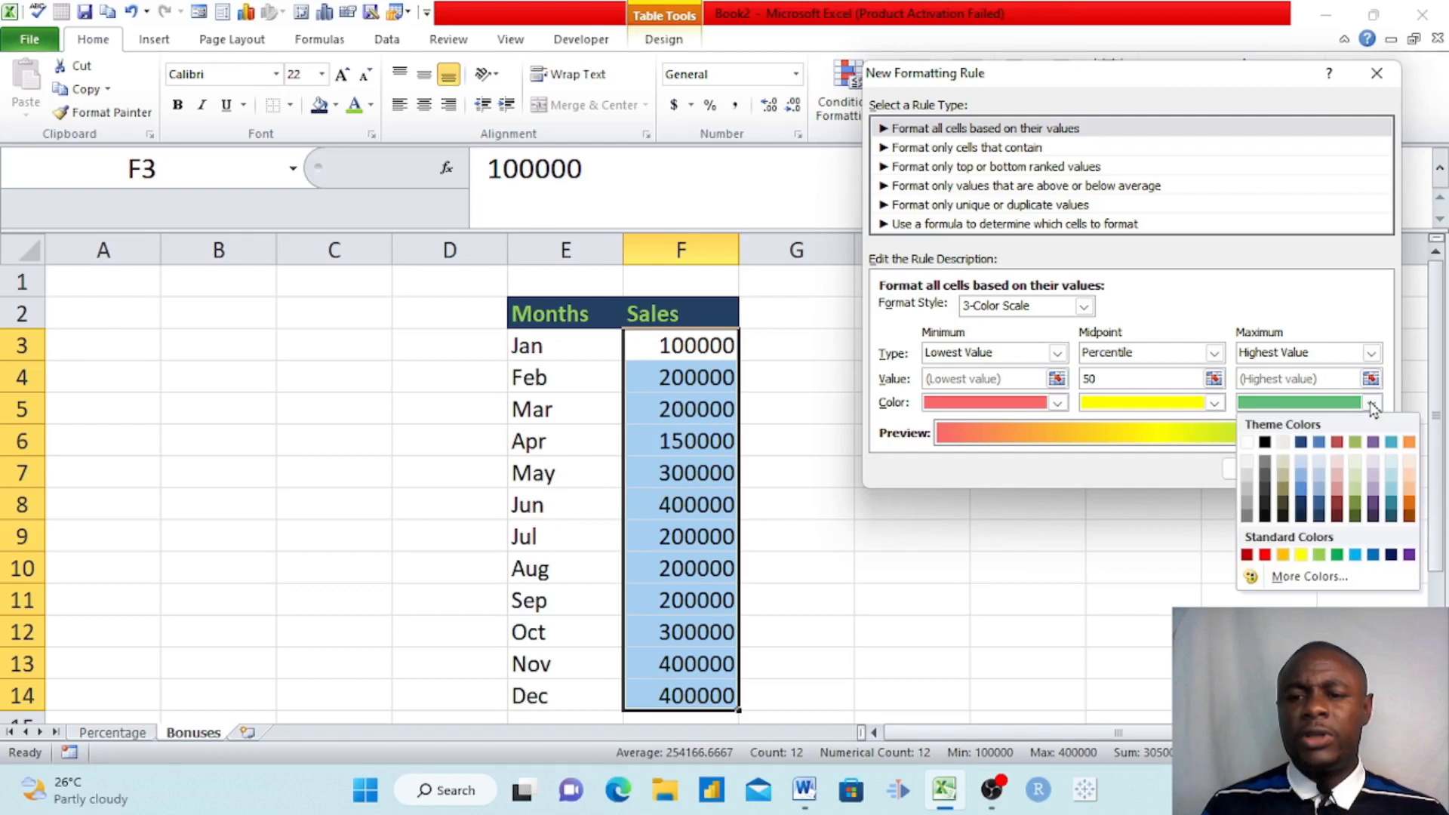
click(1337, 555)
click(1258, 471)
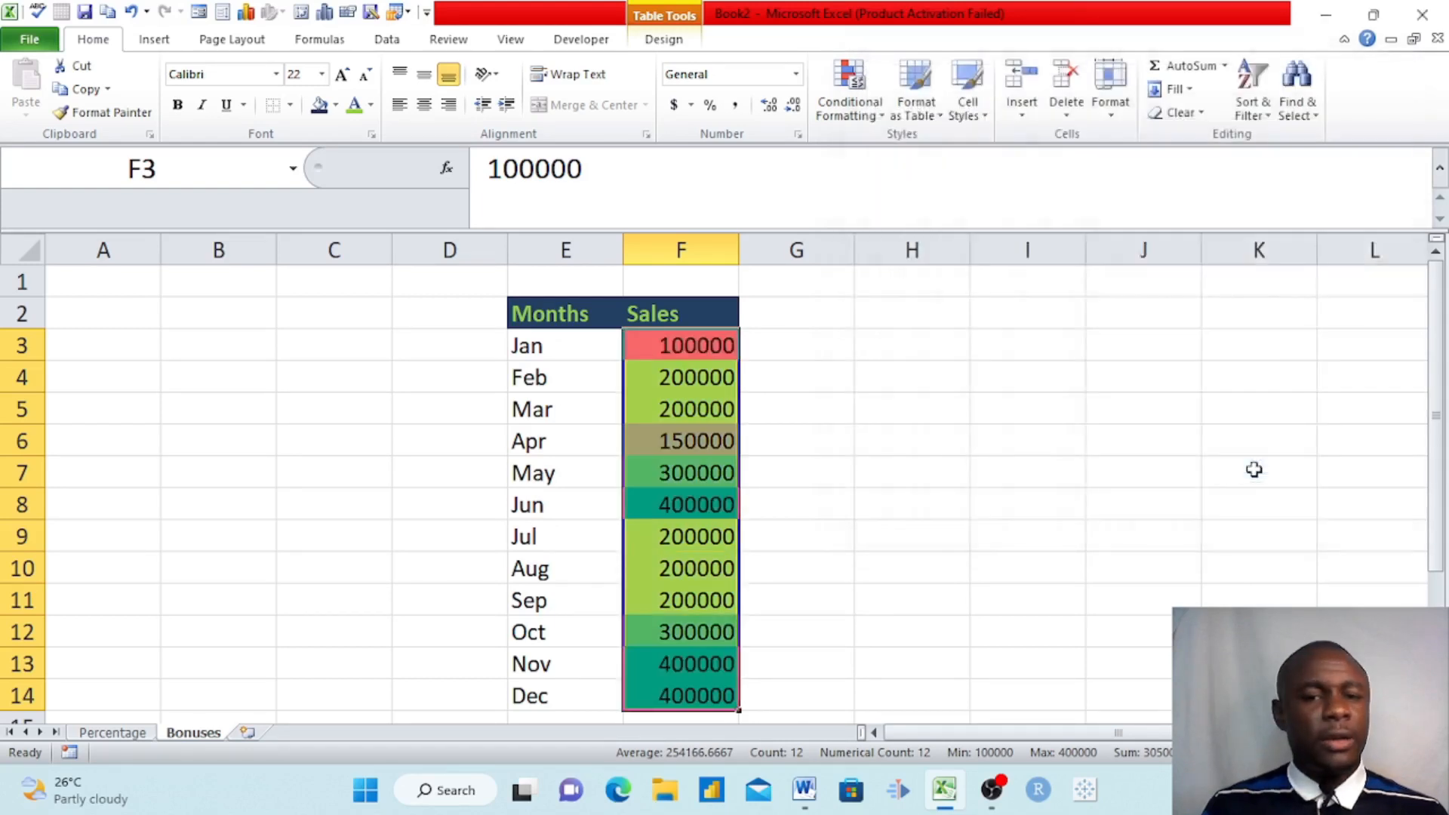
click(1003, 415)
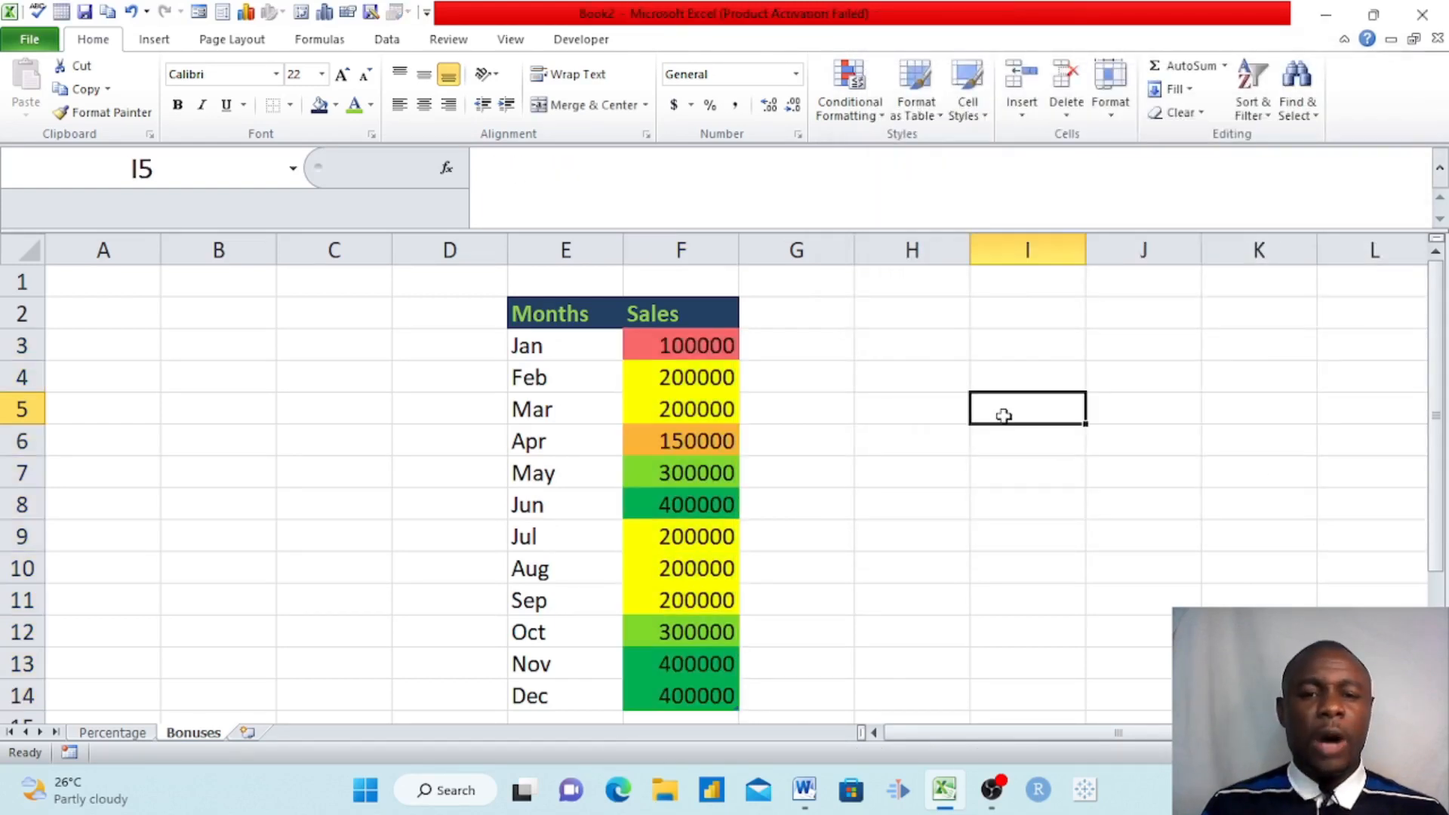
Step: Examine how the three-colour scale shades the lowest, middle and highest monthly Sales values
click(691, 381)
click(682, 415)
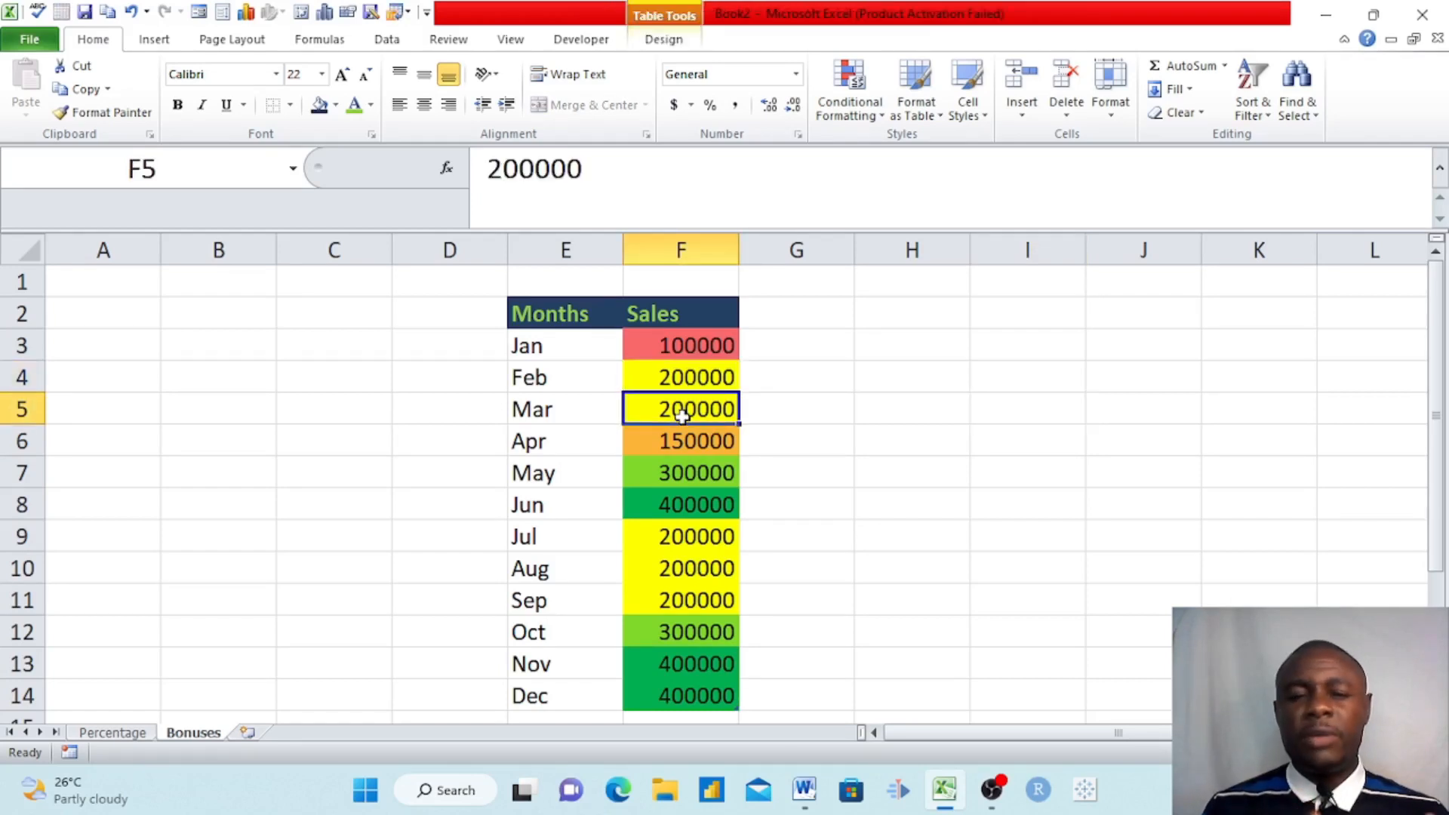
click(699, 516)
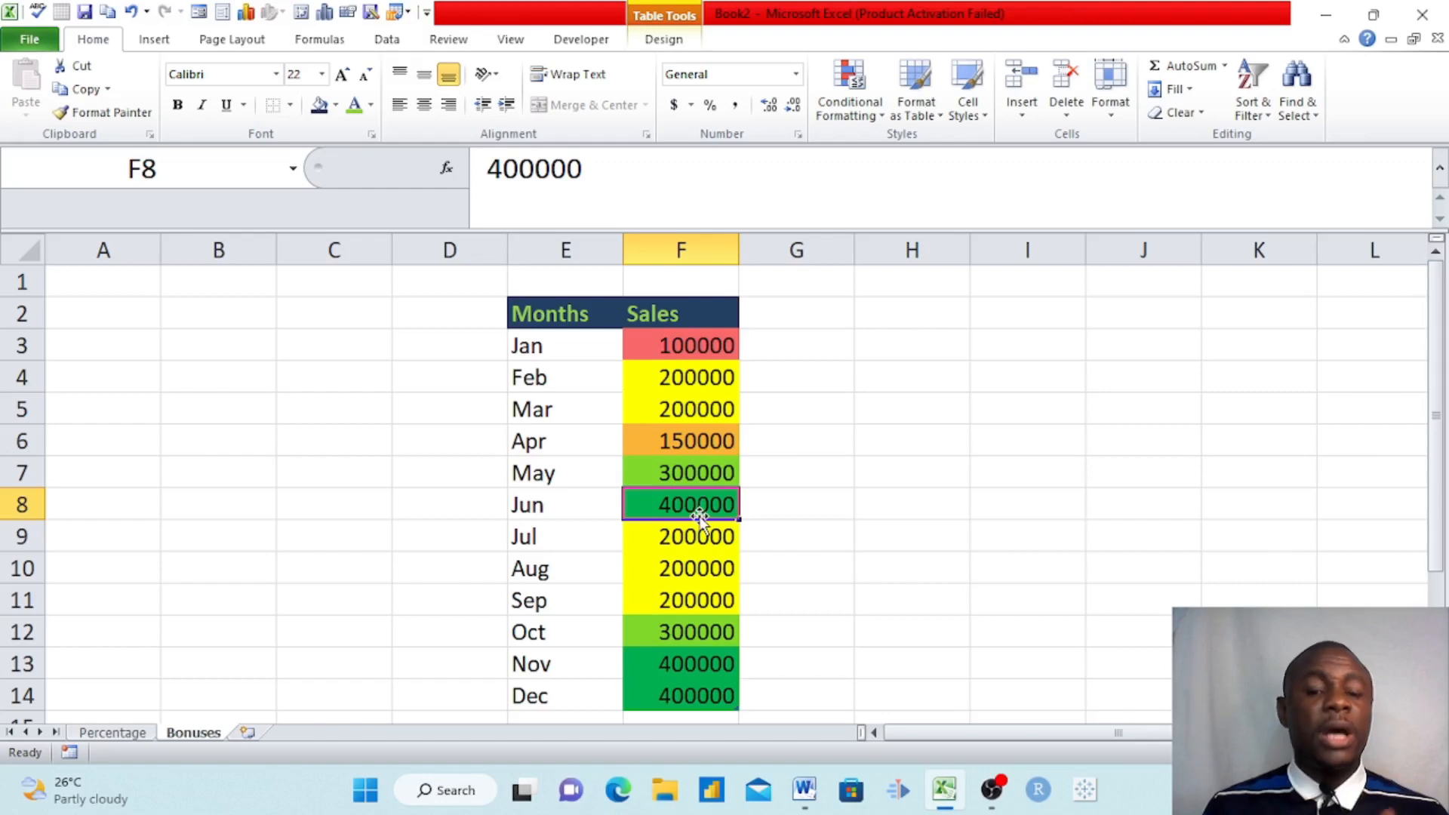
click(676, 665)
click(677, 627)
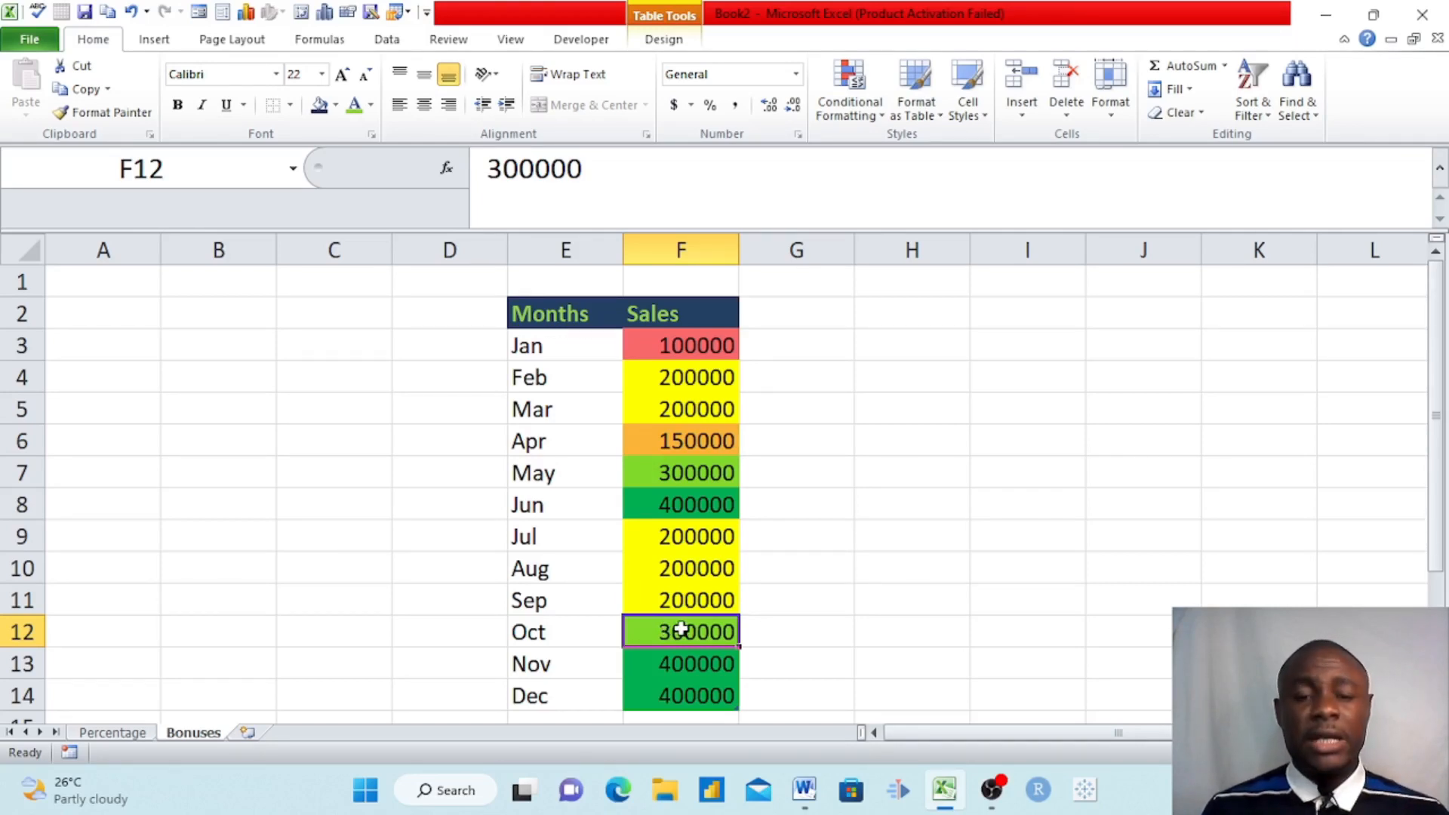
click(685, 349)
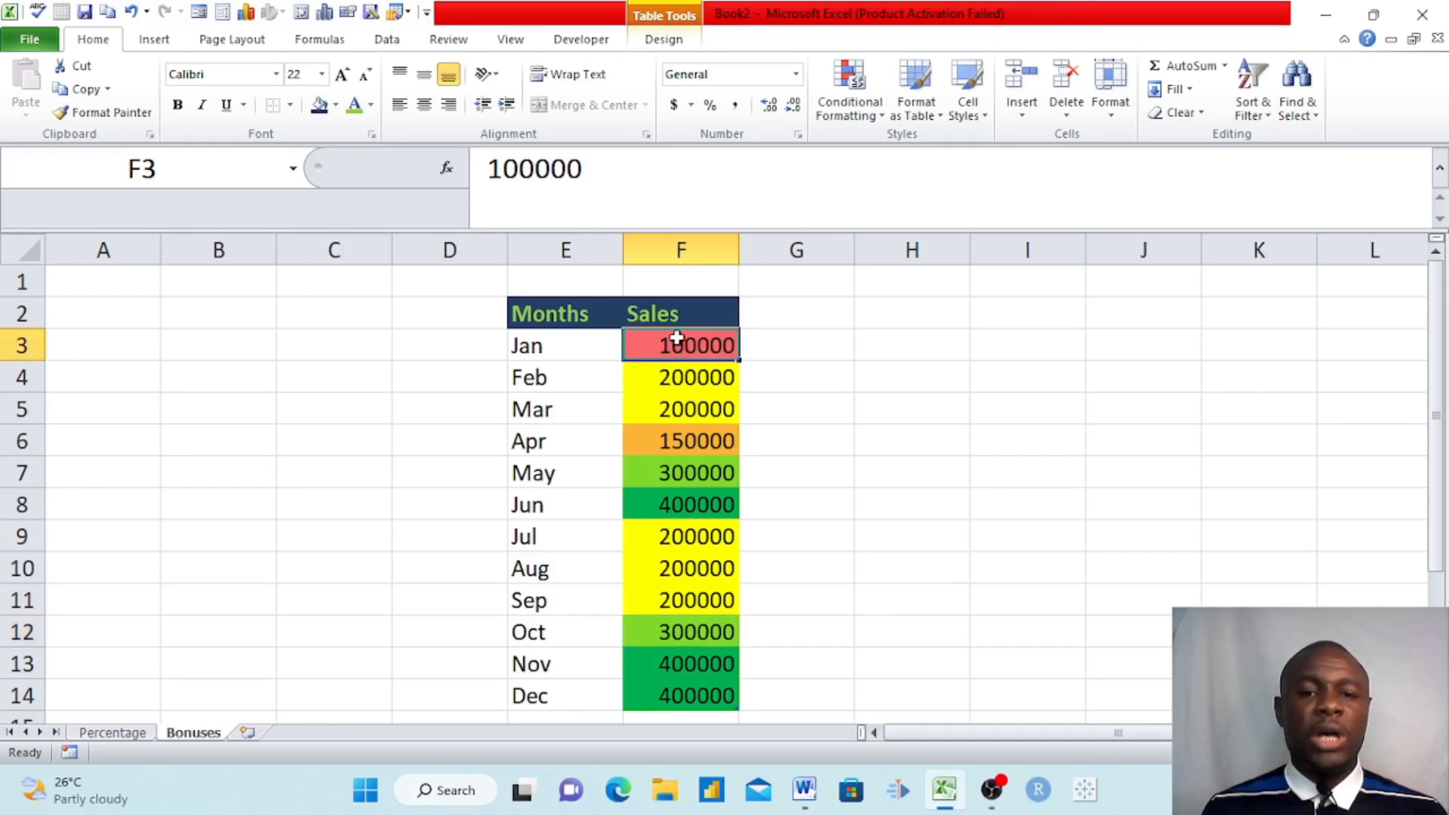
click(686, 438)
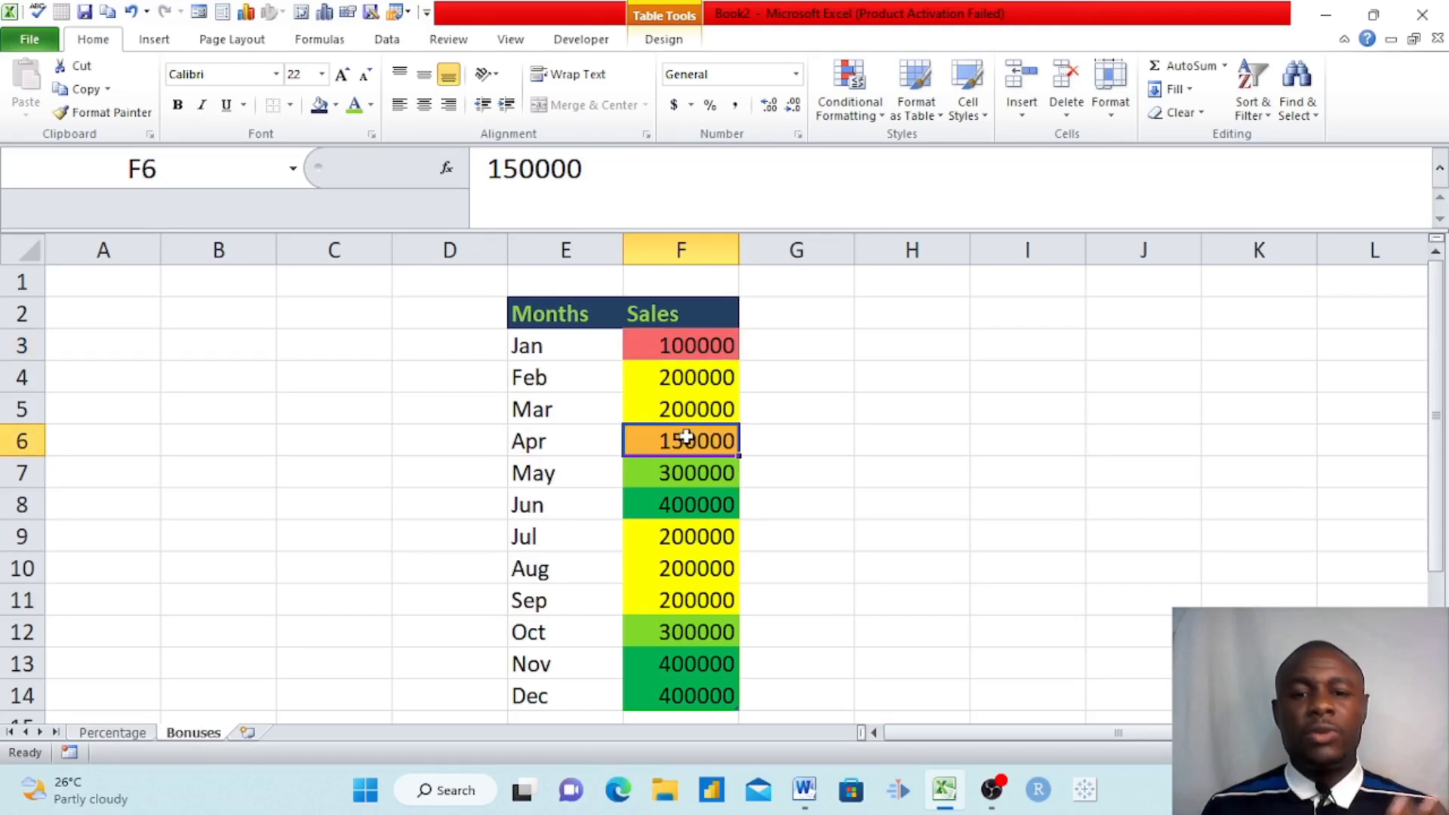
click(671, 412)
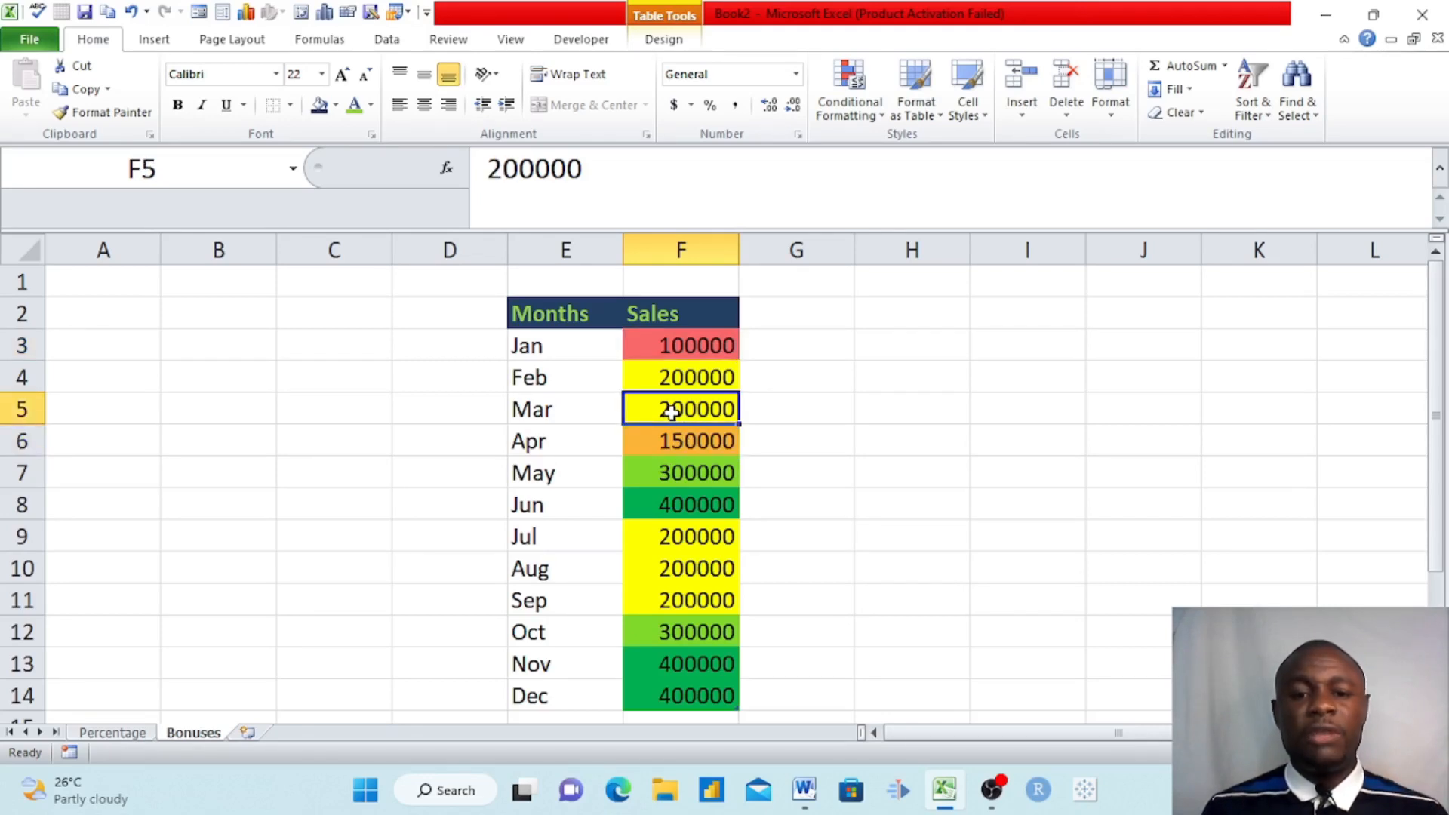
click(674, 632)
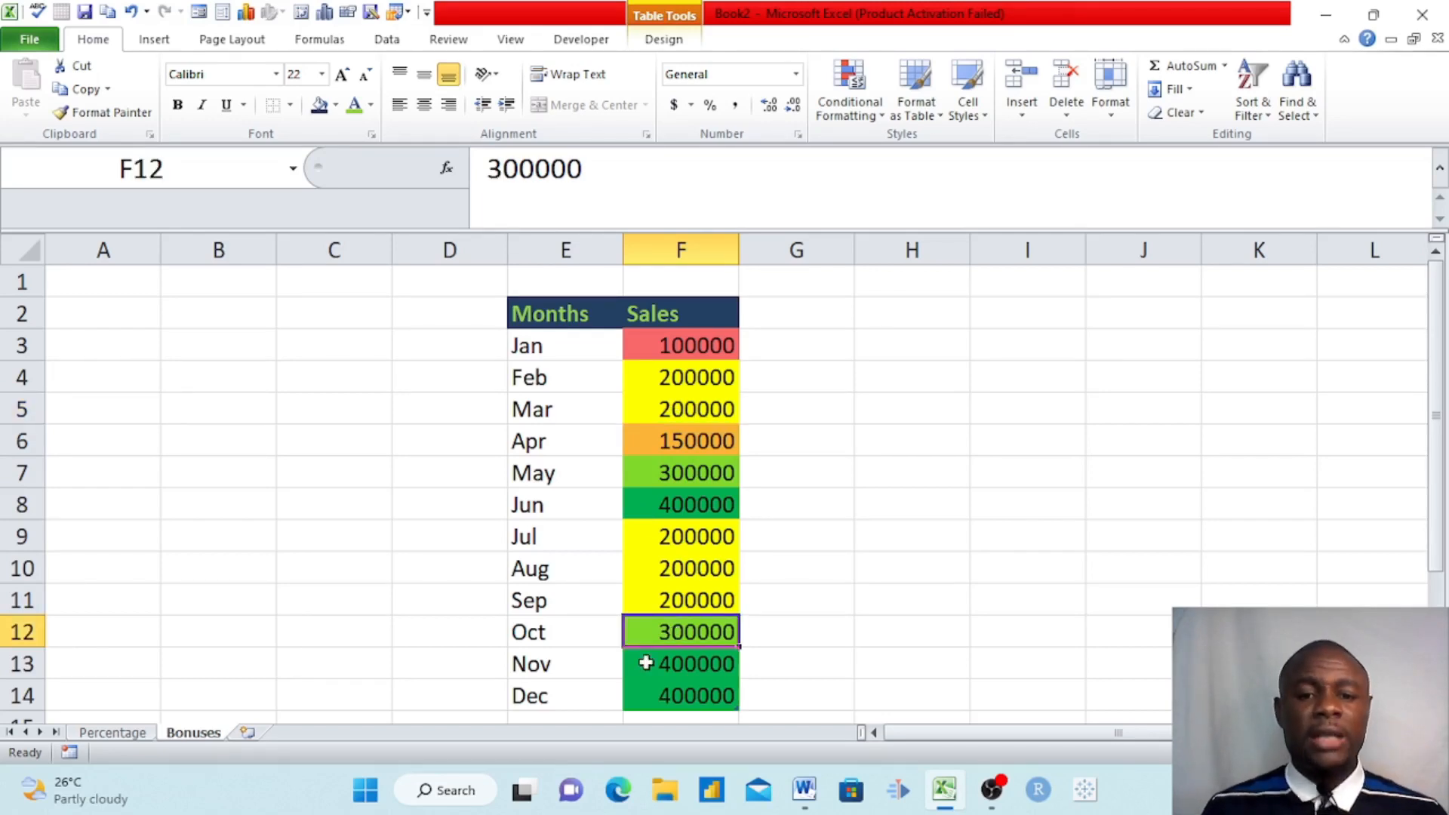
click(674, 664)
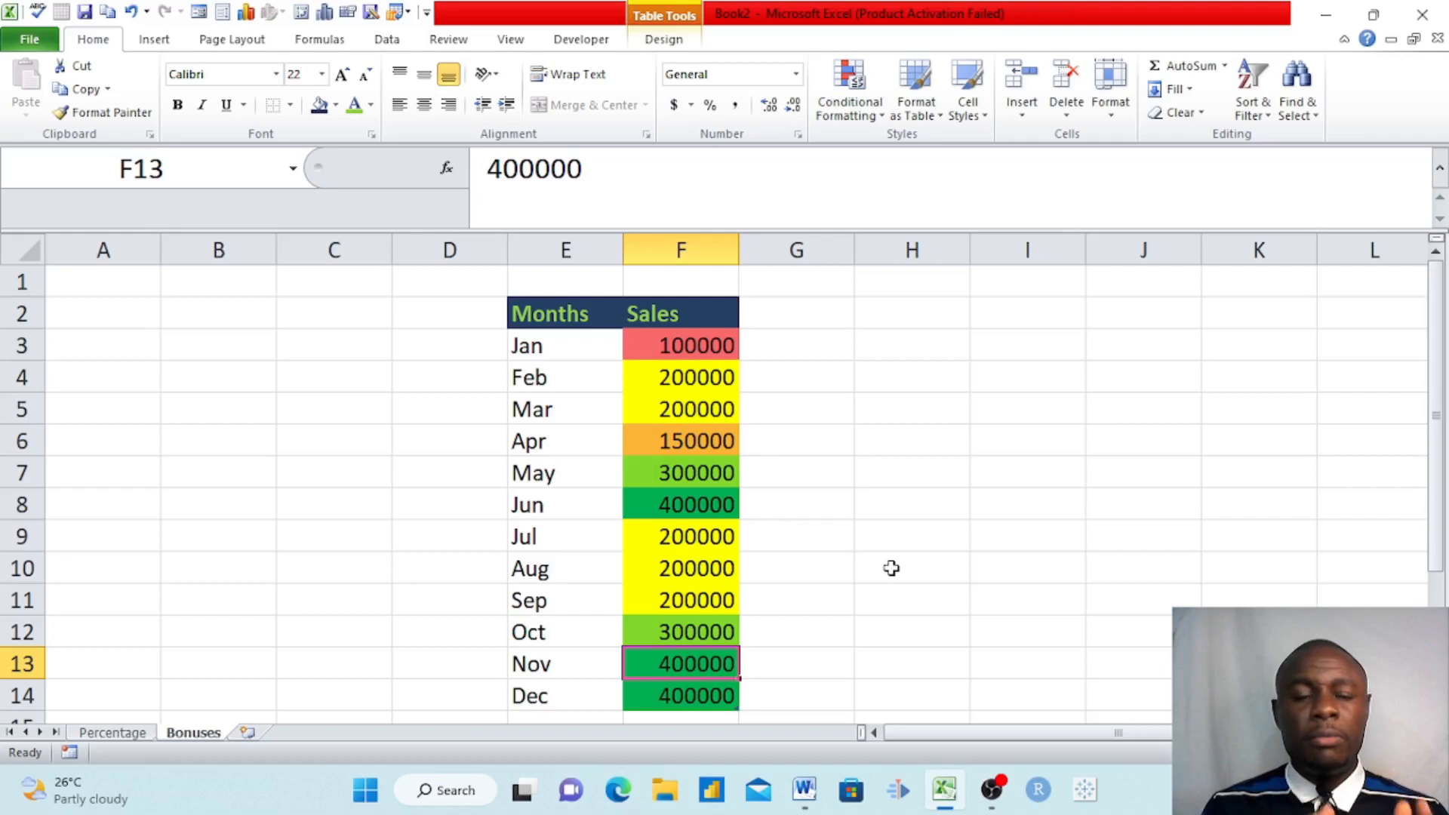
Step: Switch to the Percentage sheet and review the Workers name and Salaries columns of its table
key(ctrl+Page_Up)
click(826, 386)
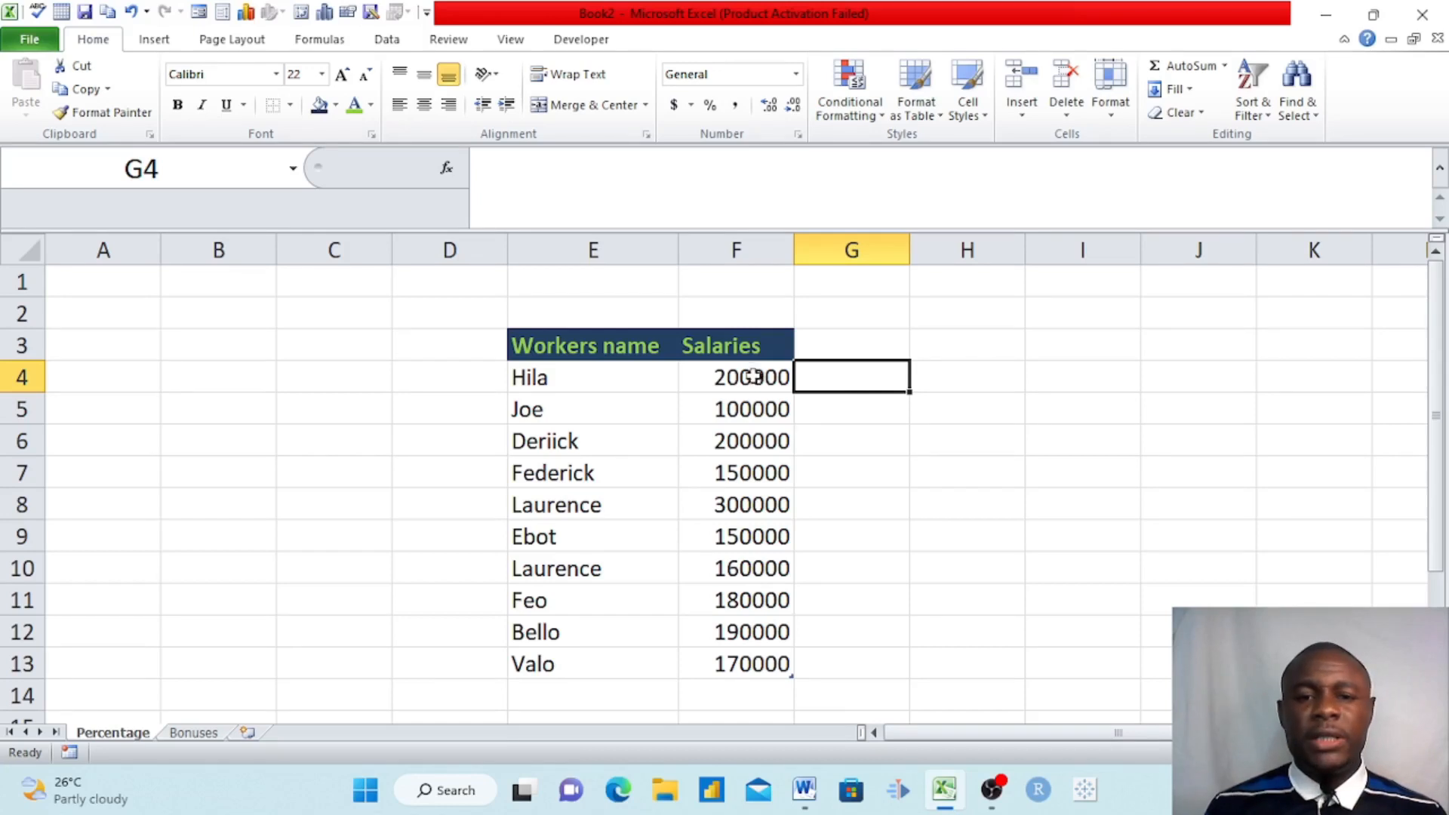
click(593, 357)
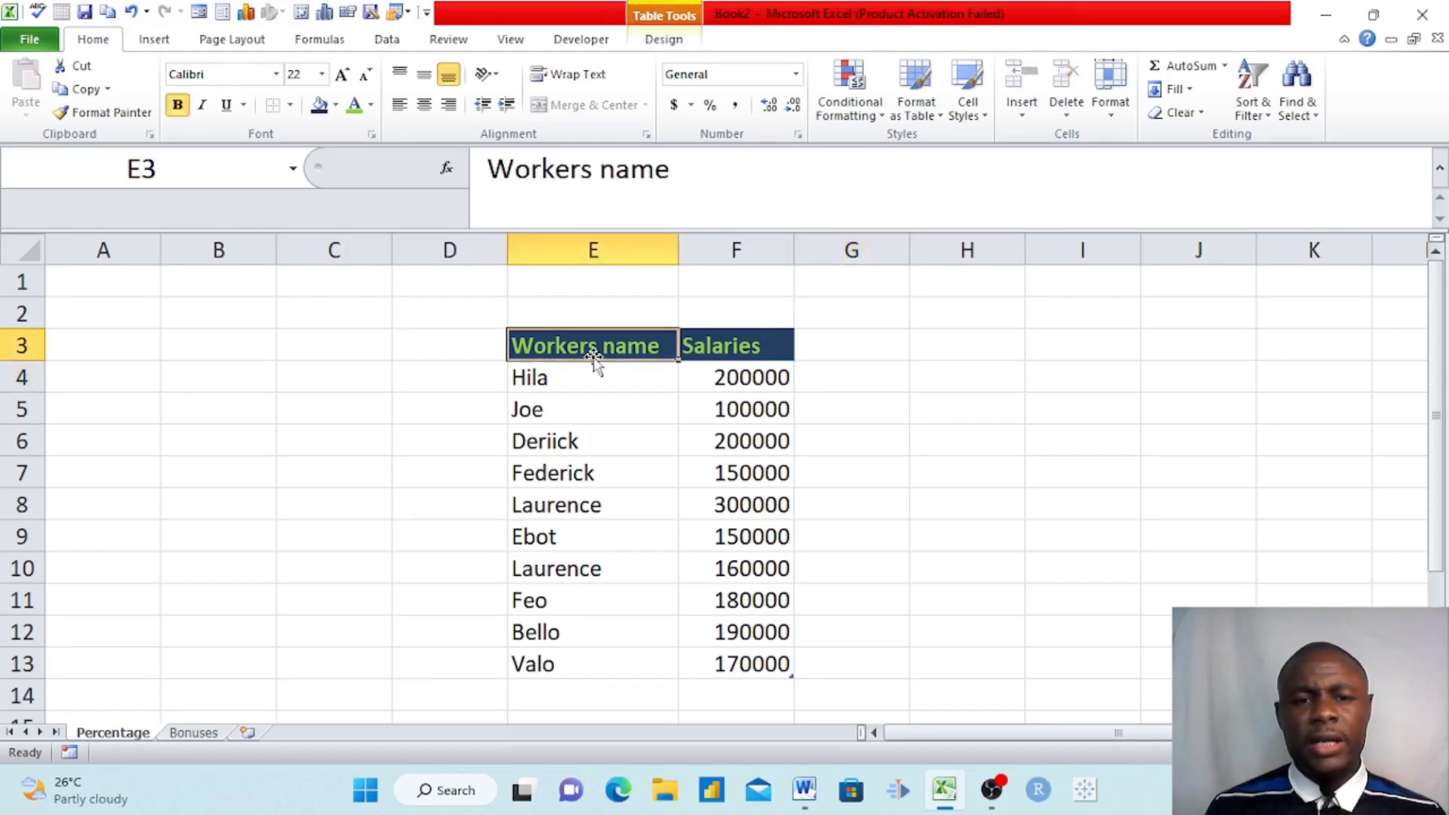
click(730, 371)
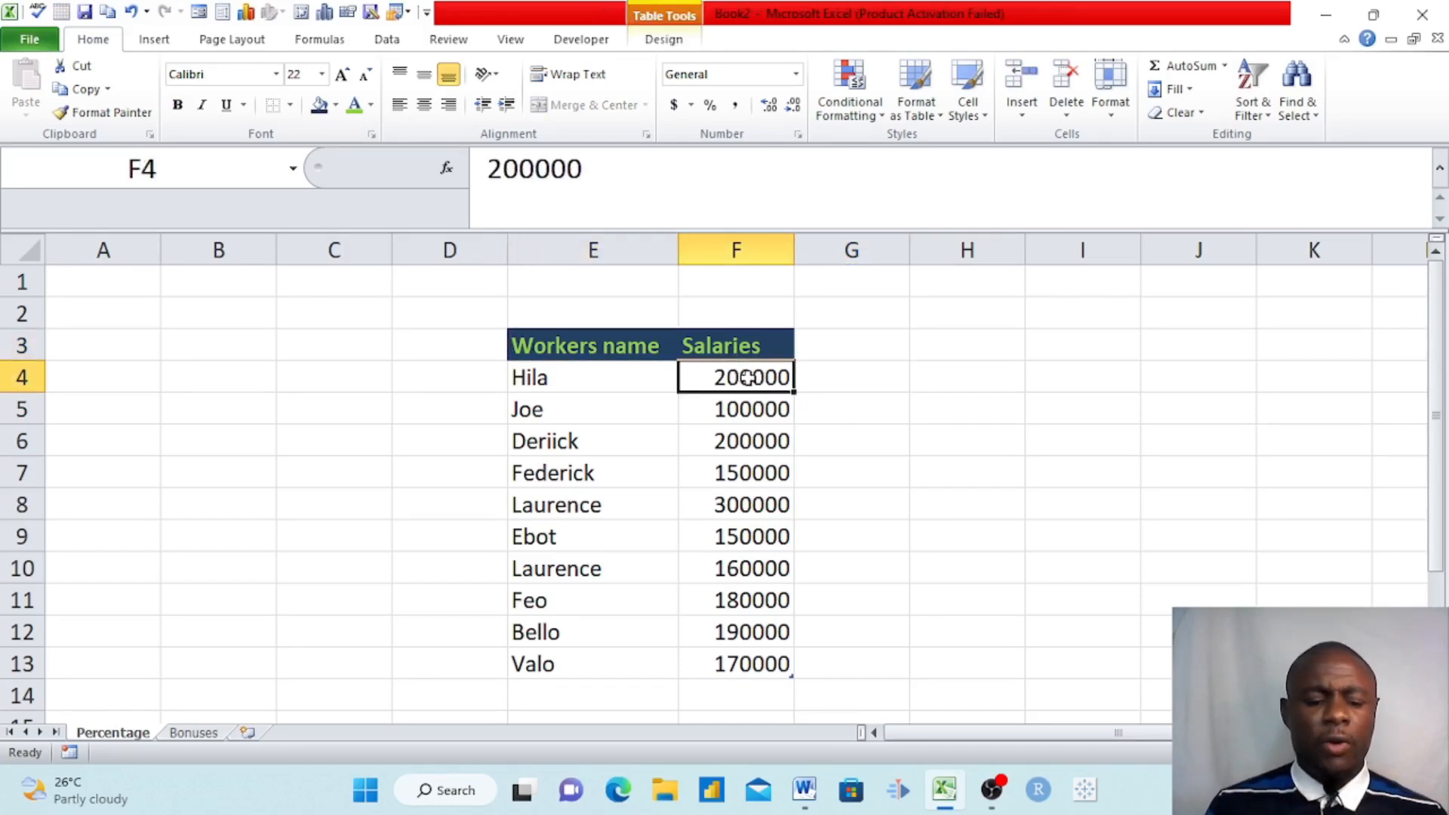
Step: Apply the preset green-yellow-red colour scale to the Salaries values in F4:F13 and check the shading of the highest and lowest salaries
drag(747, 377, 763, 670)
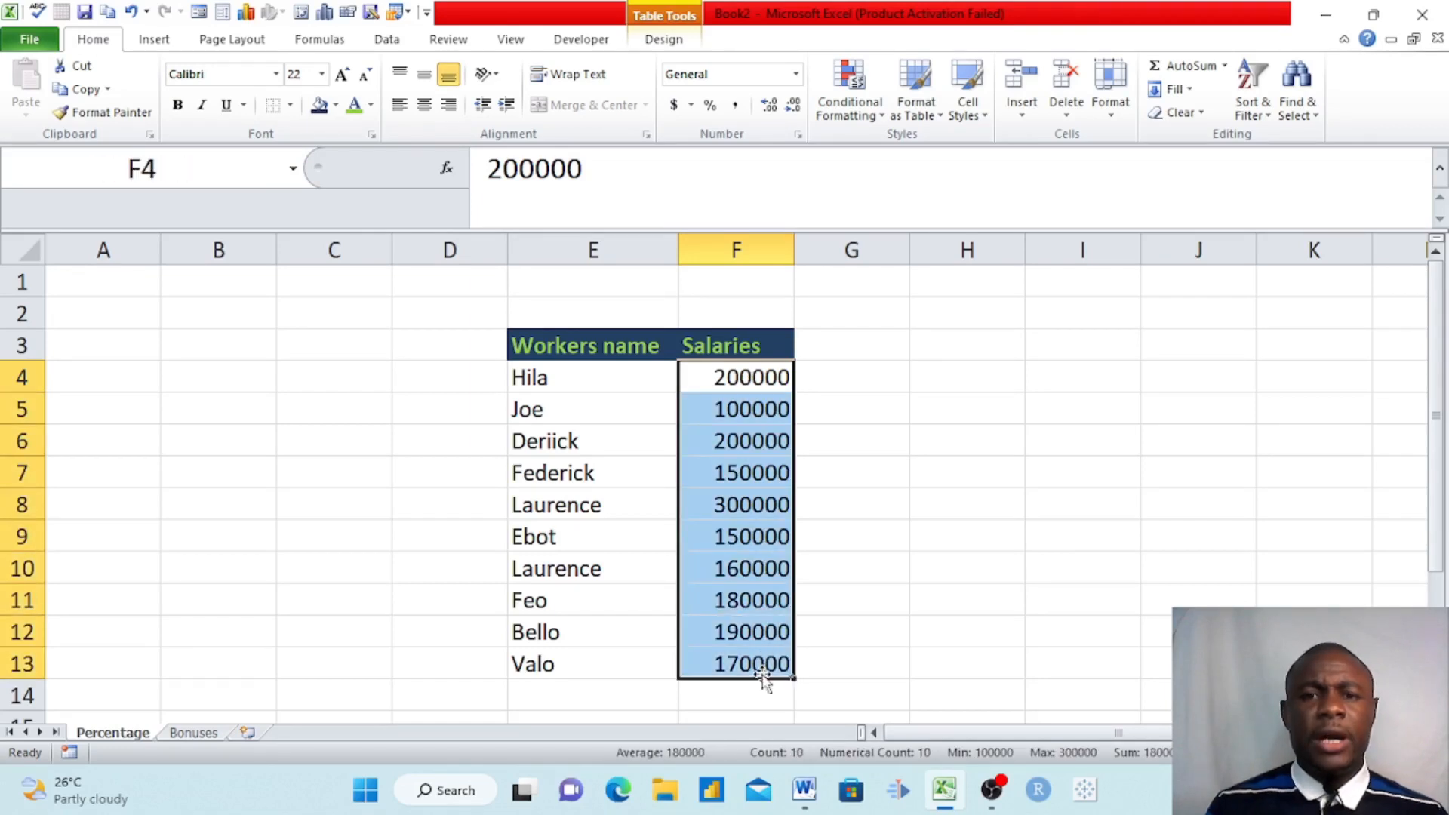
click(875, 109)
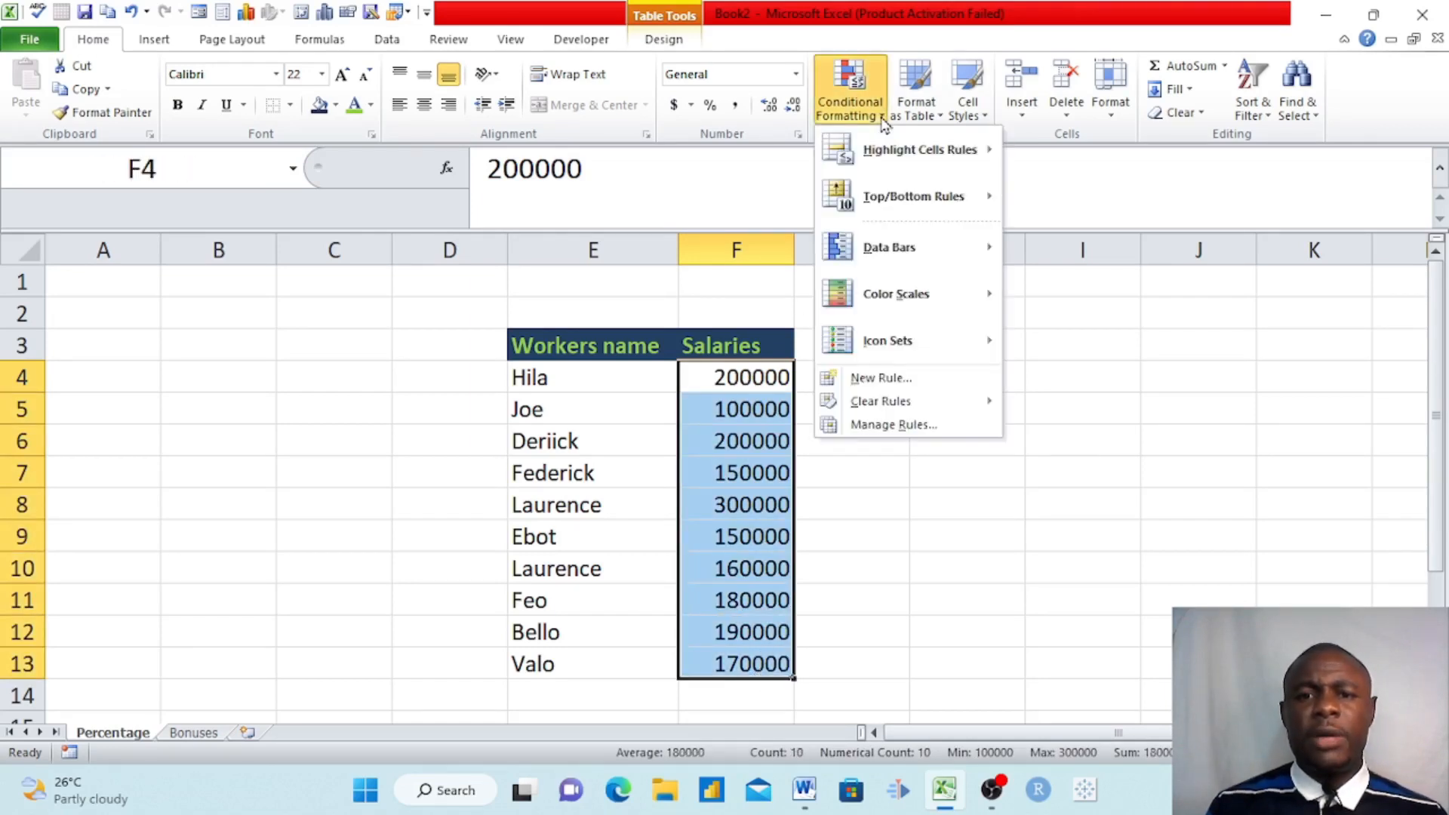
mouse_move(916, 254)
mouse_move(912, 302)
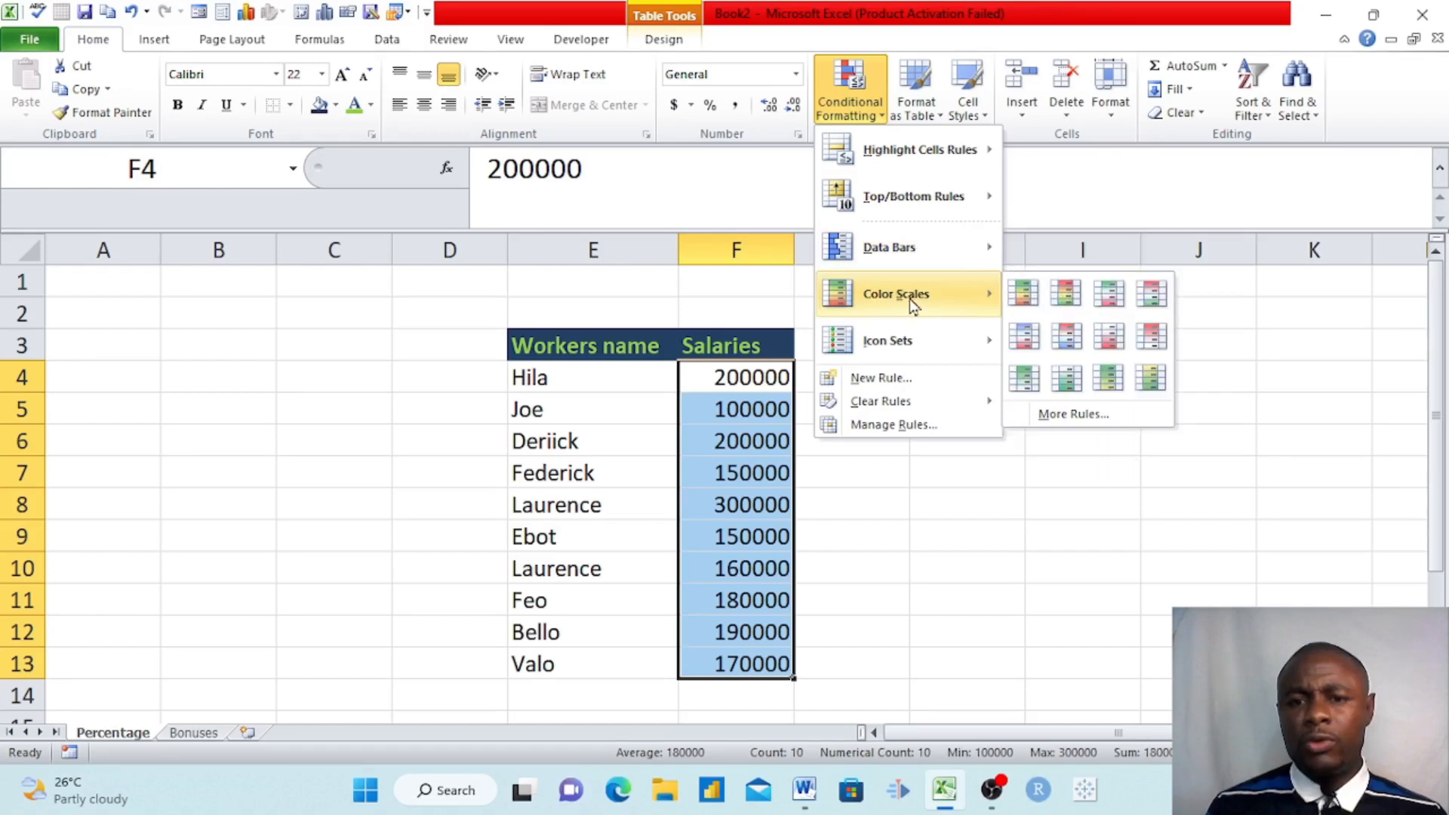
click(1029, 292)
click(767, 440)
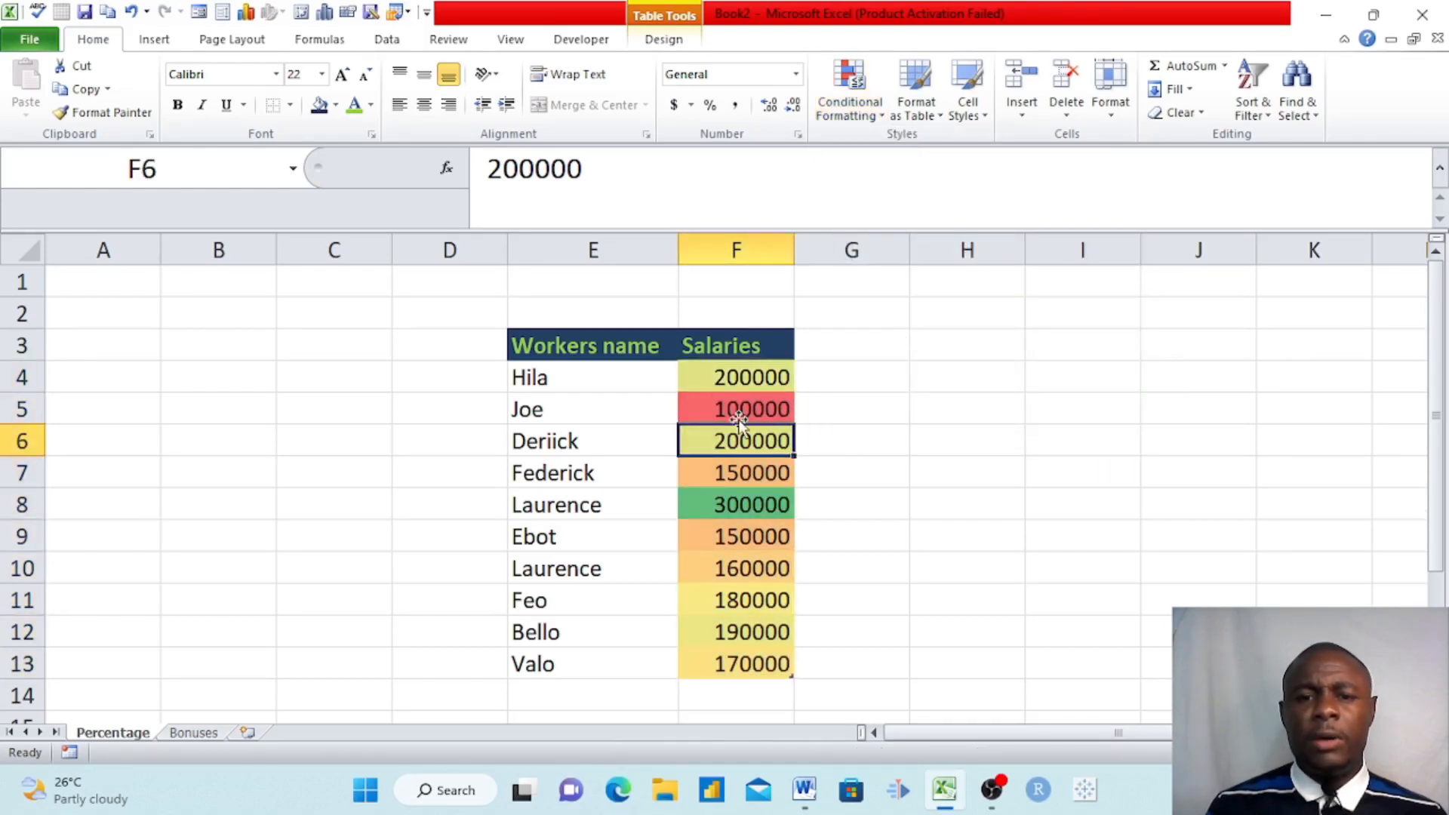
click(733, 500)
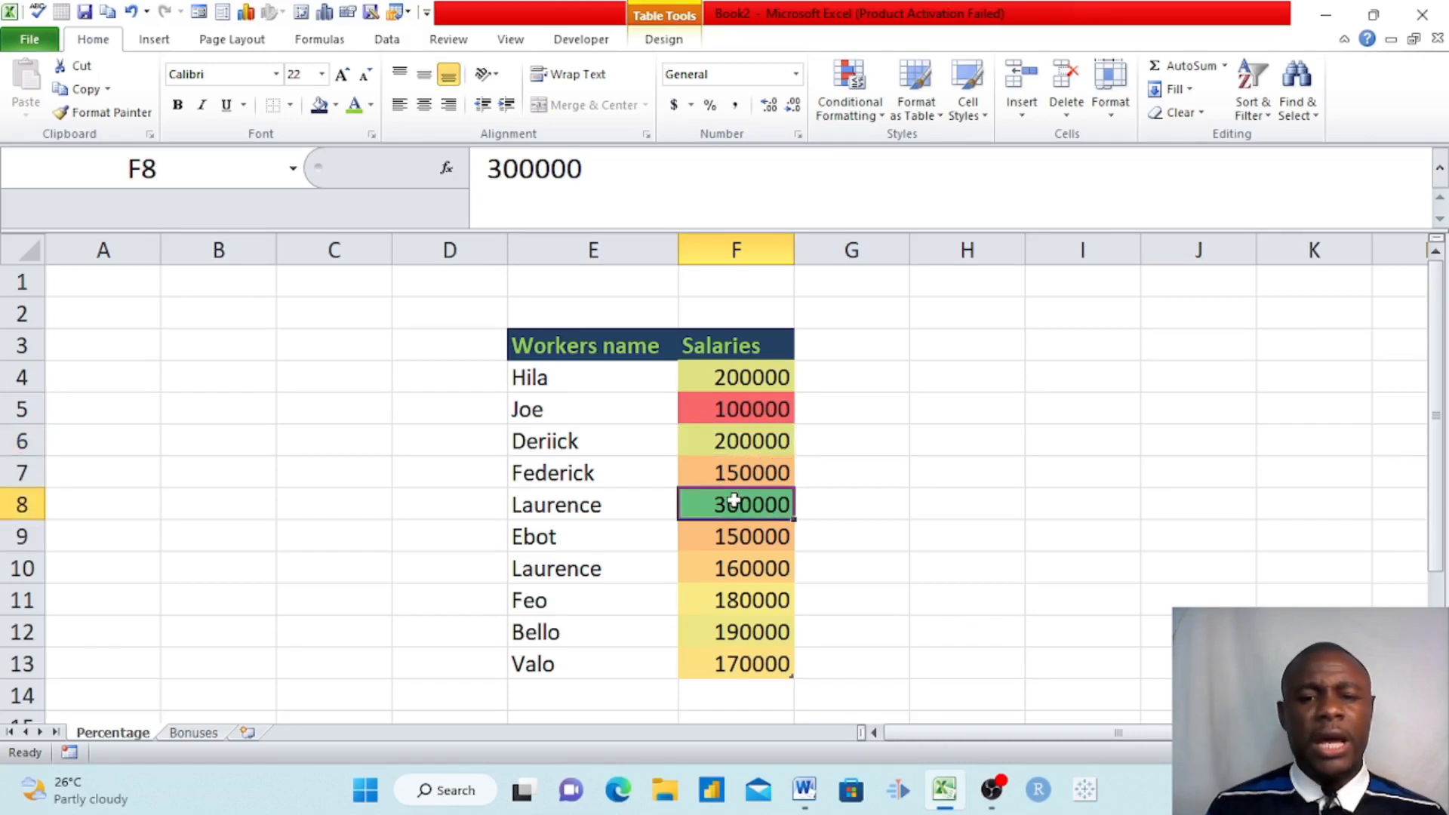
click(746, 411)
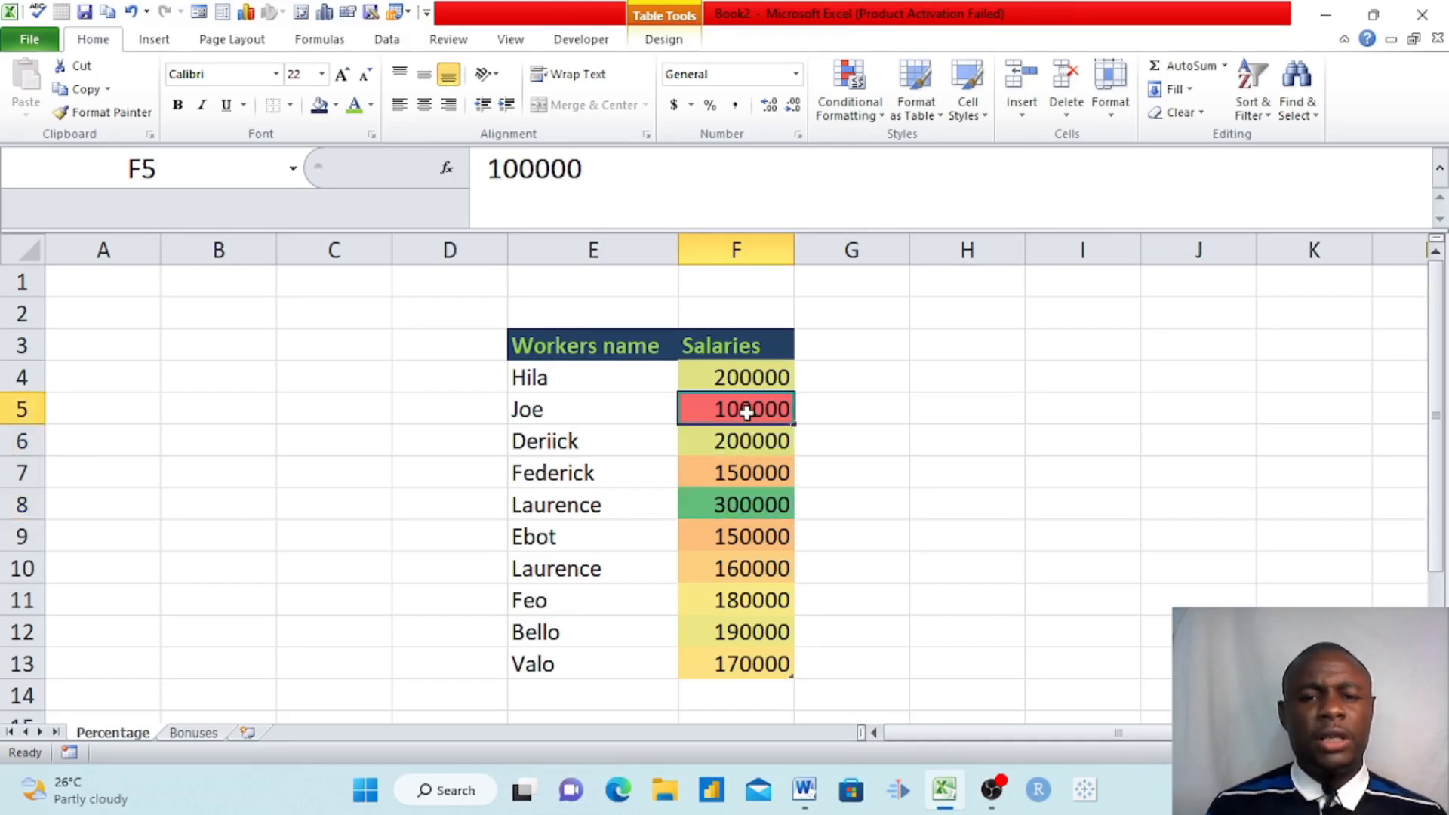
click(745, 607)
Step: Clear the formats from the Salaries values in F4:F13
drag(727, 377, 763, 660)
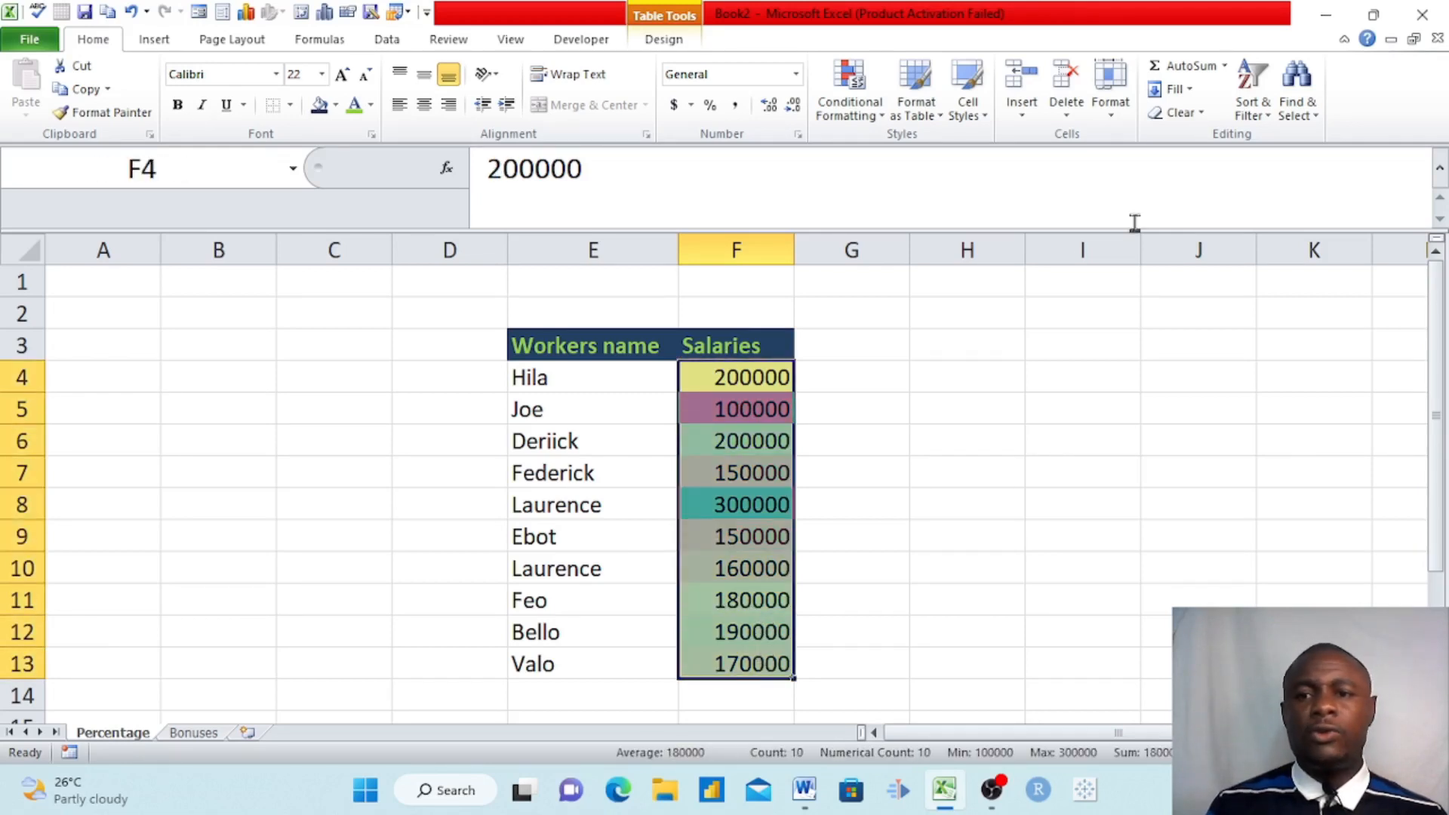
click(1200, 115)
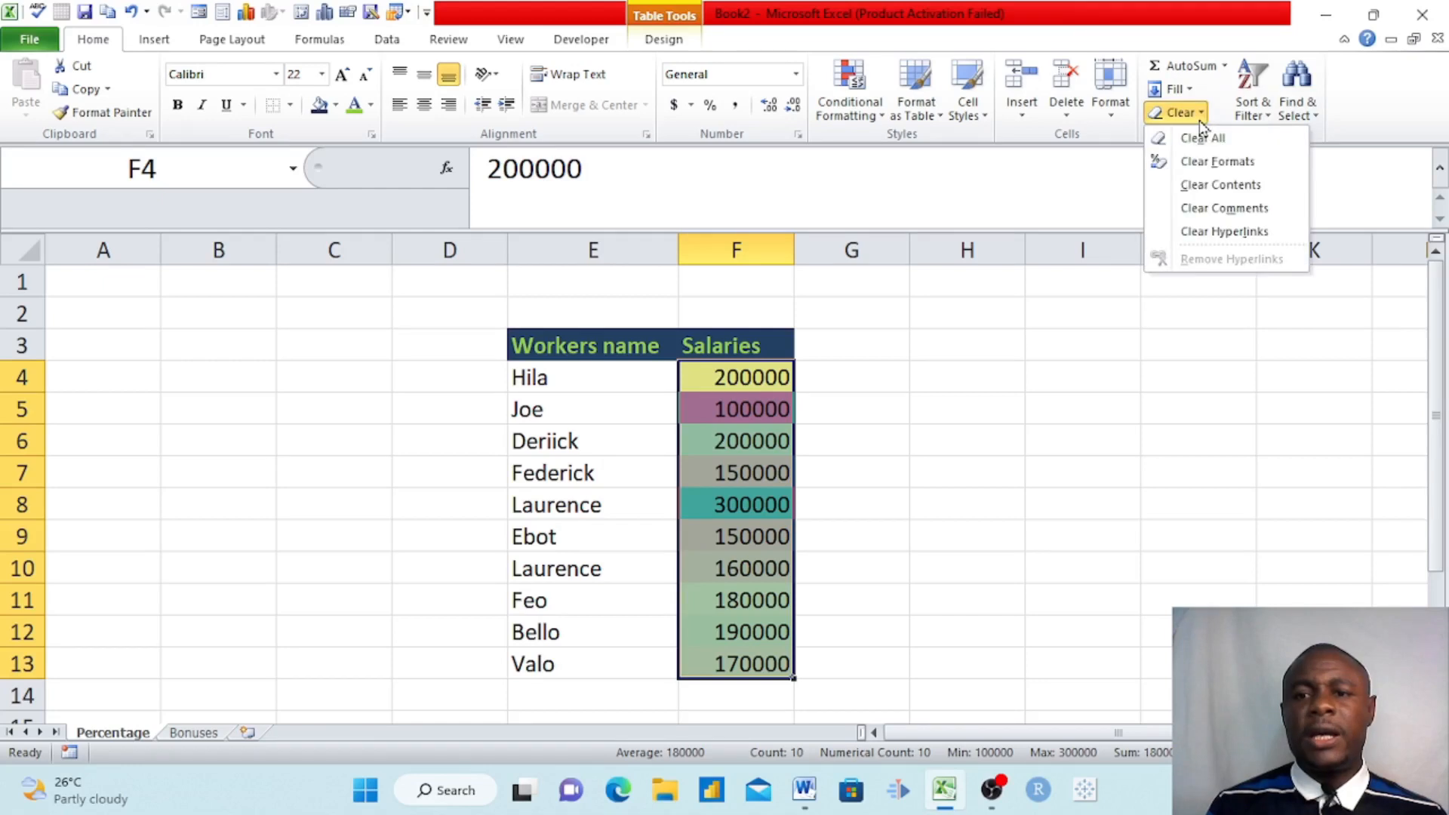
click(1216, 161)
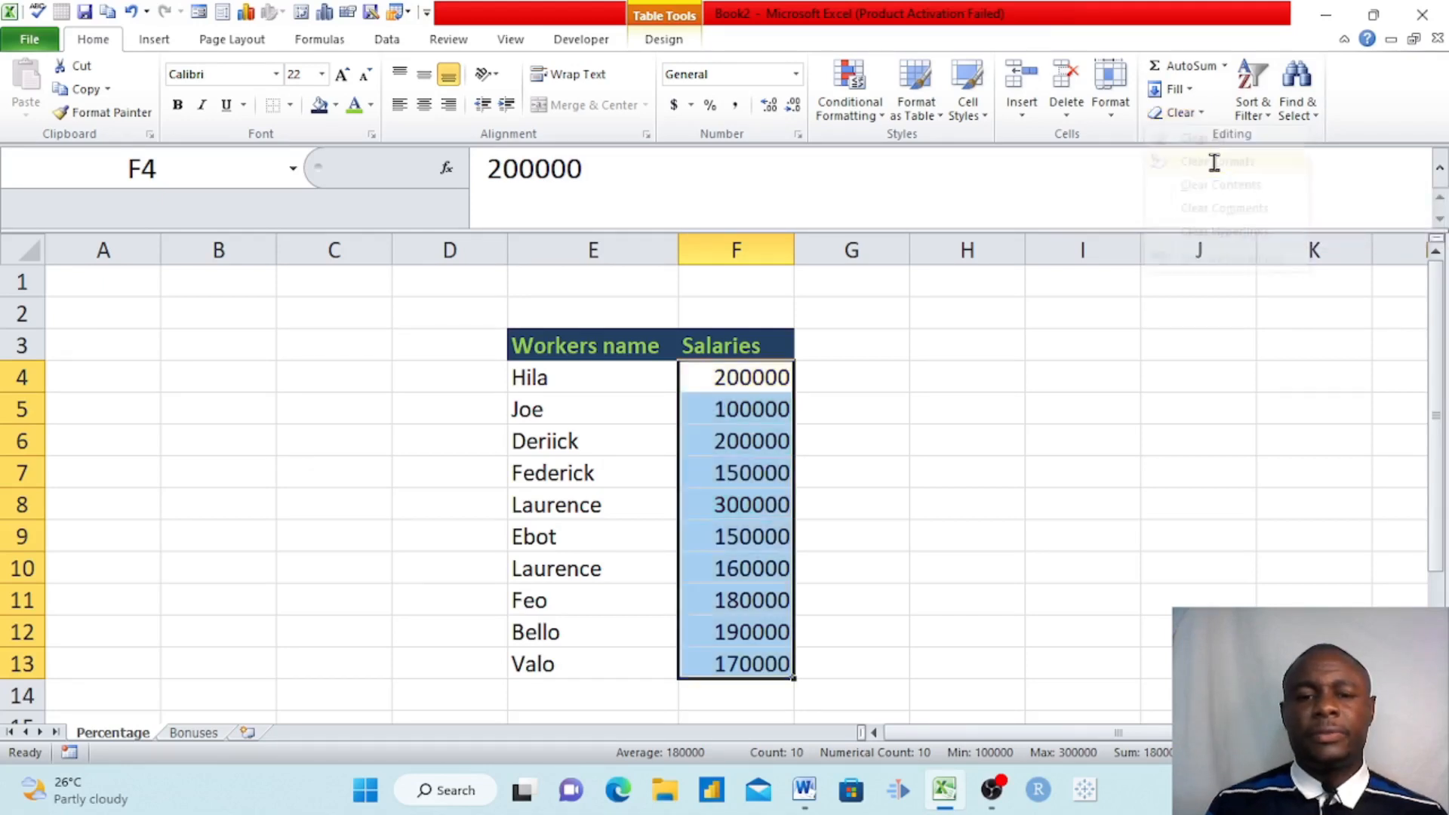
click(962, 444)
Step: Start a new conditional formatting rule for F4:F13 that formats only cells that contain a cell value between two limits
click(755, 386)
drag(754, 392, 732, 655)
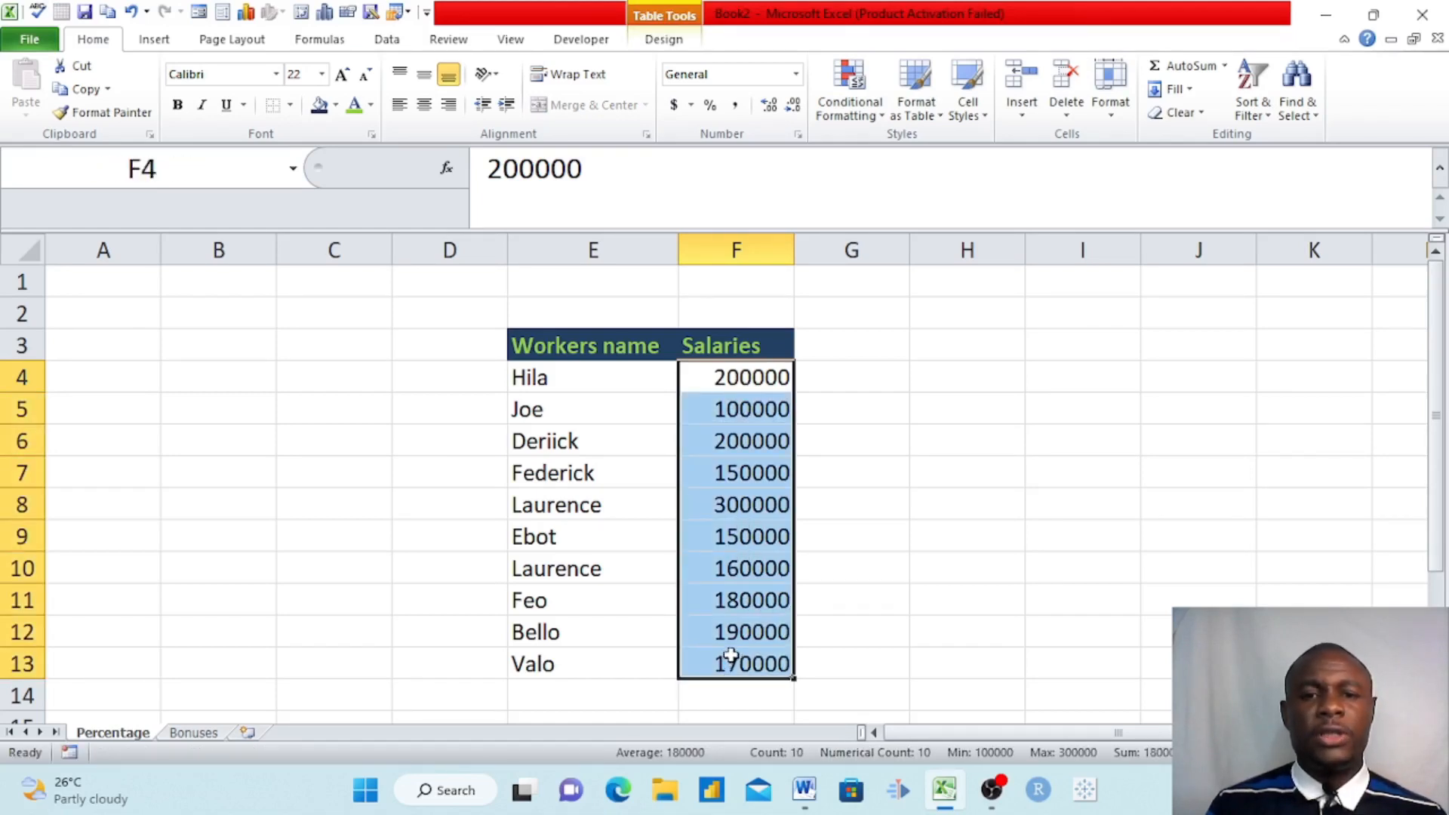
click(877, 117)
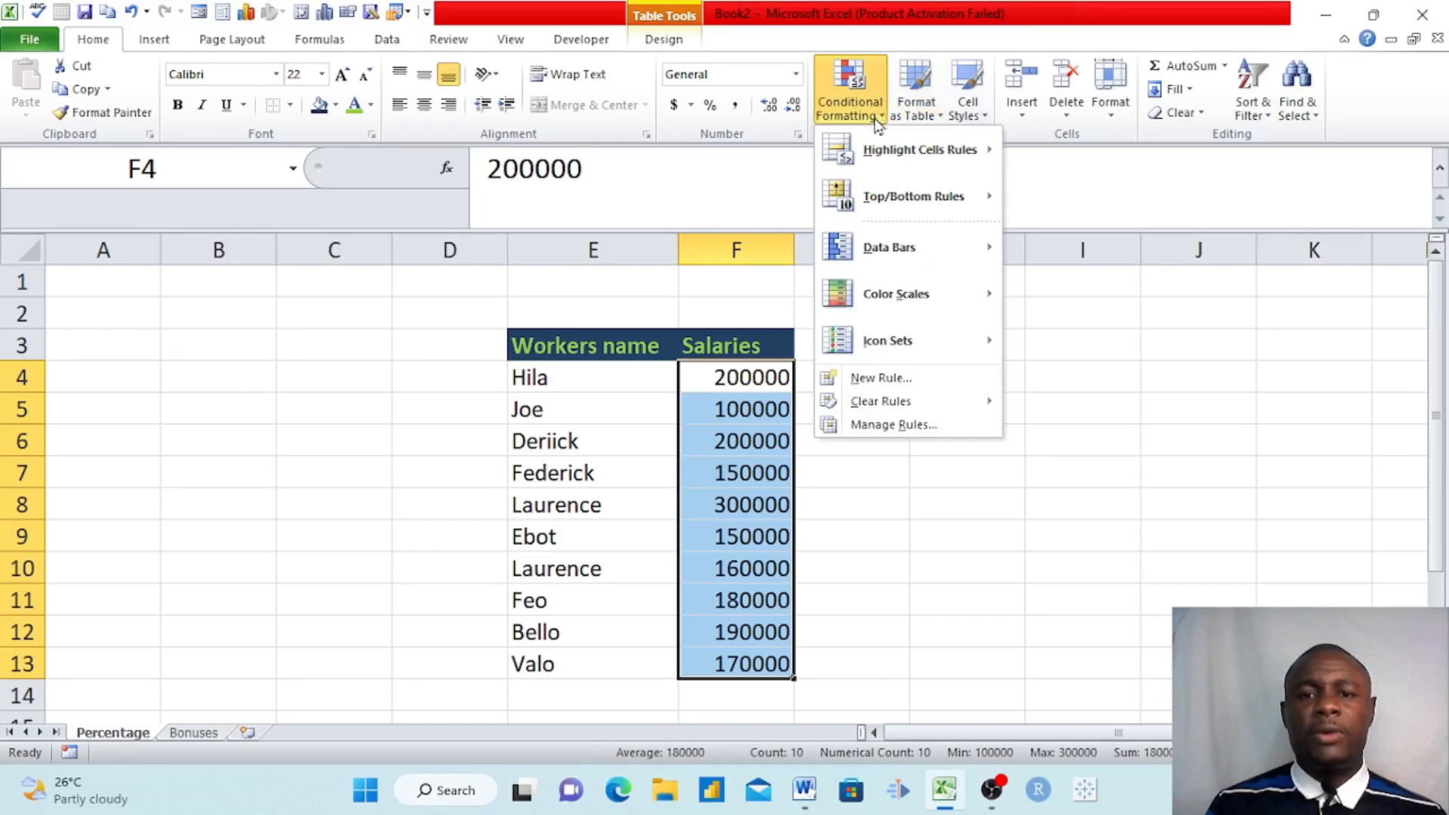
mouse_move(915, 294)
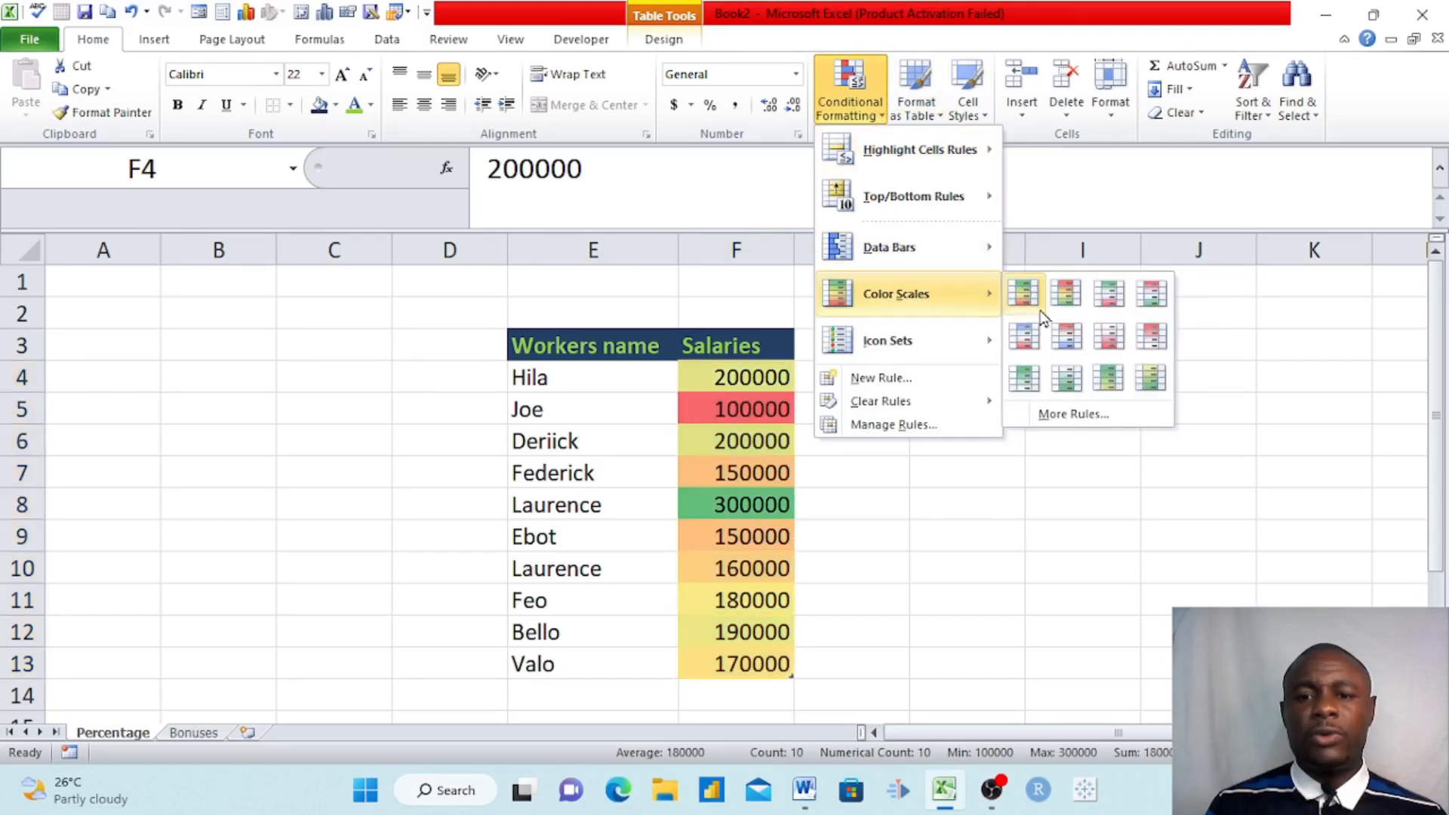
click(1063, 415)
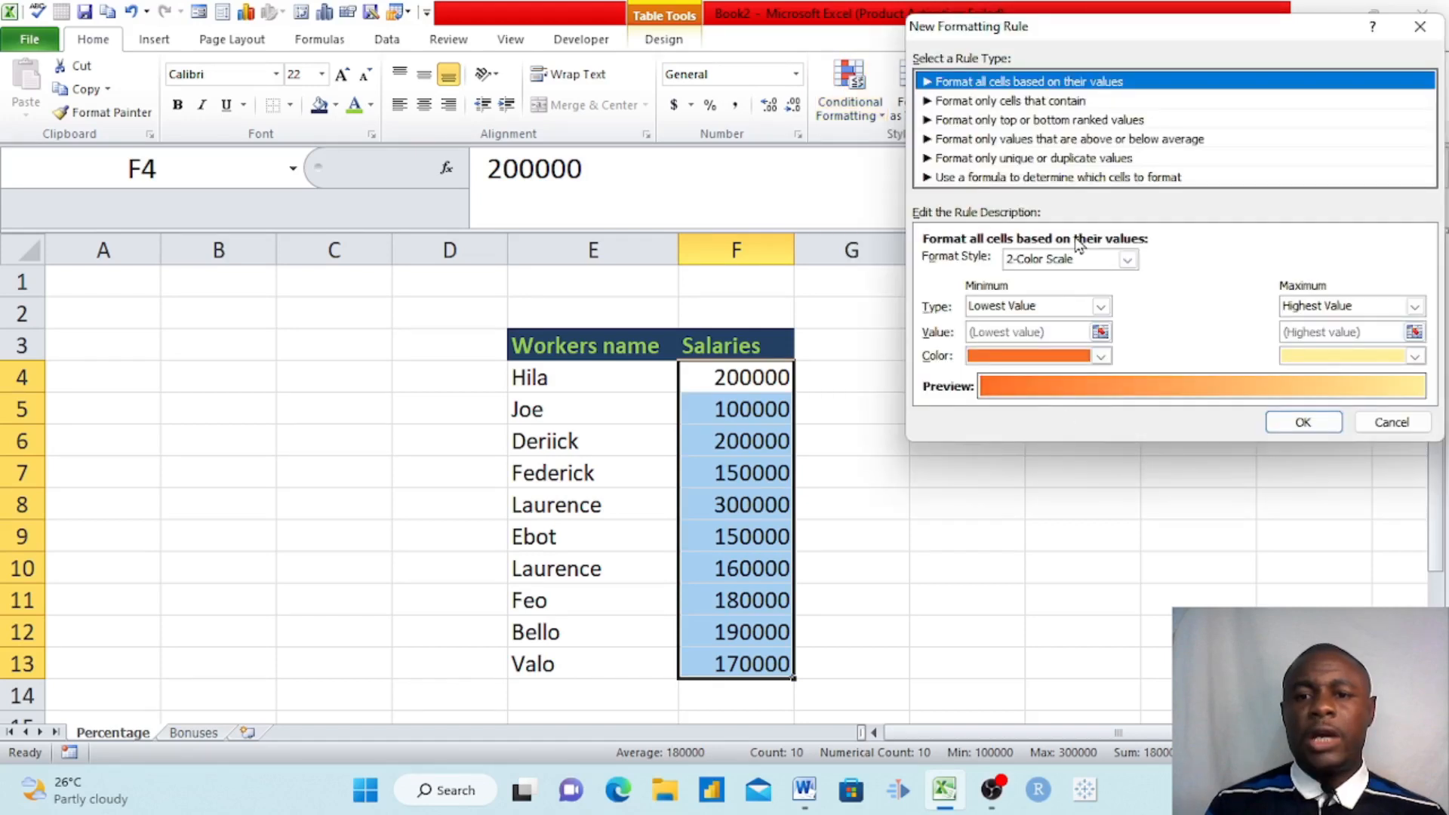
click(1011, 101)
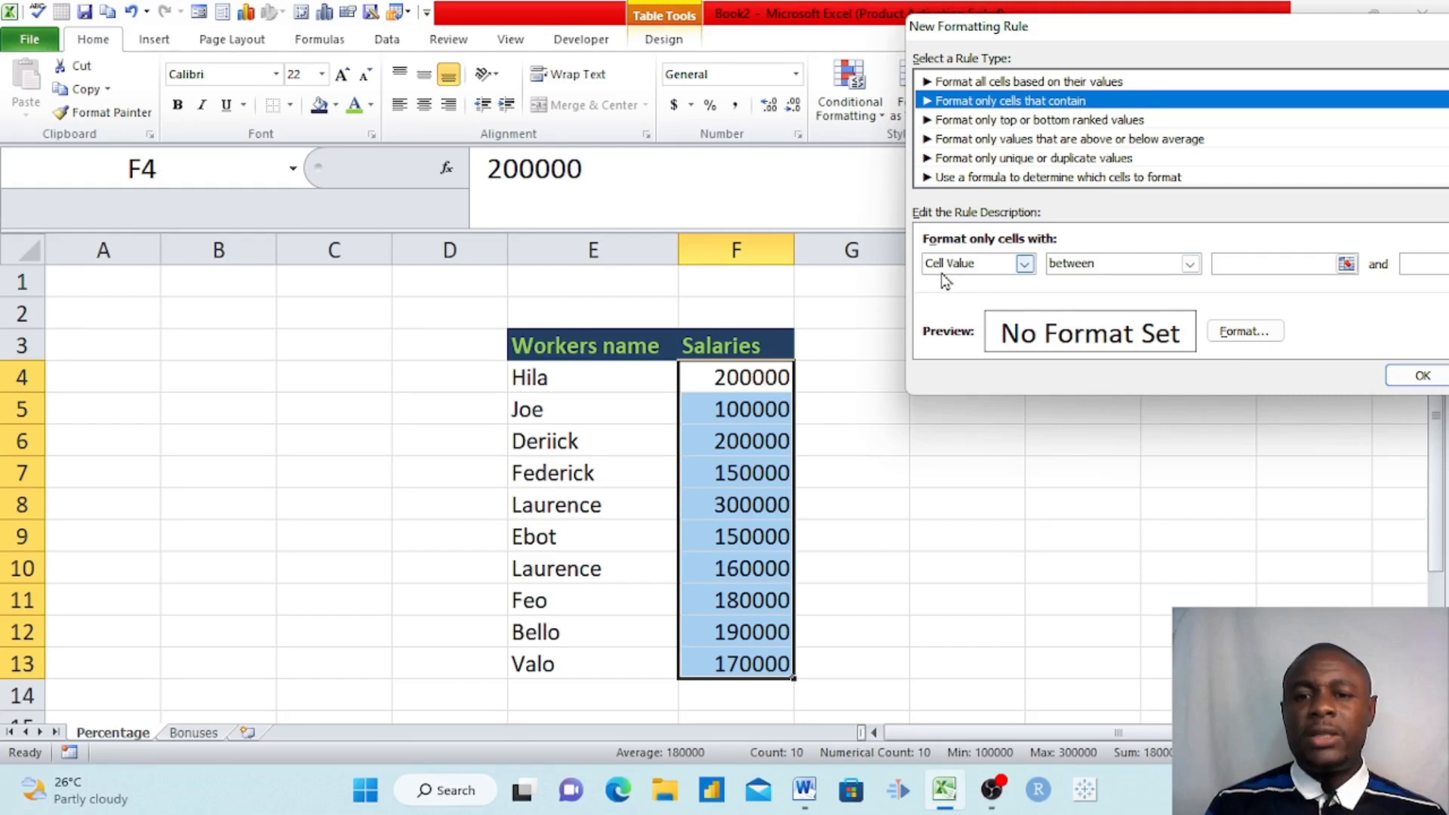
click(1024, 264)
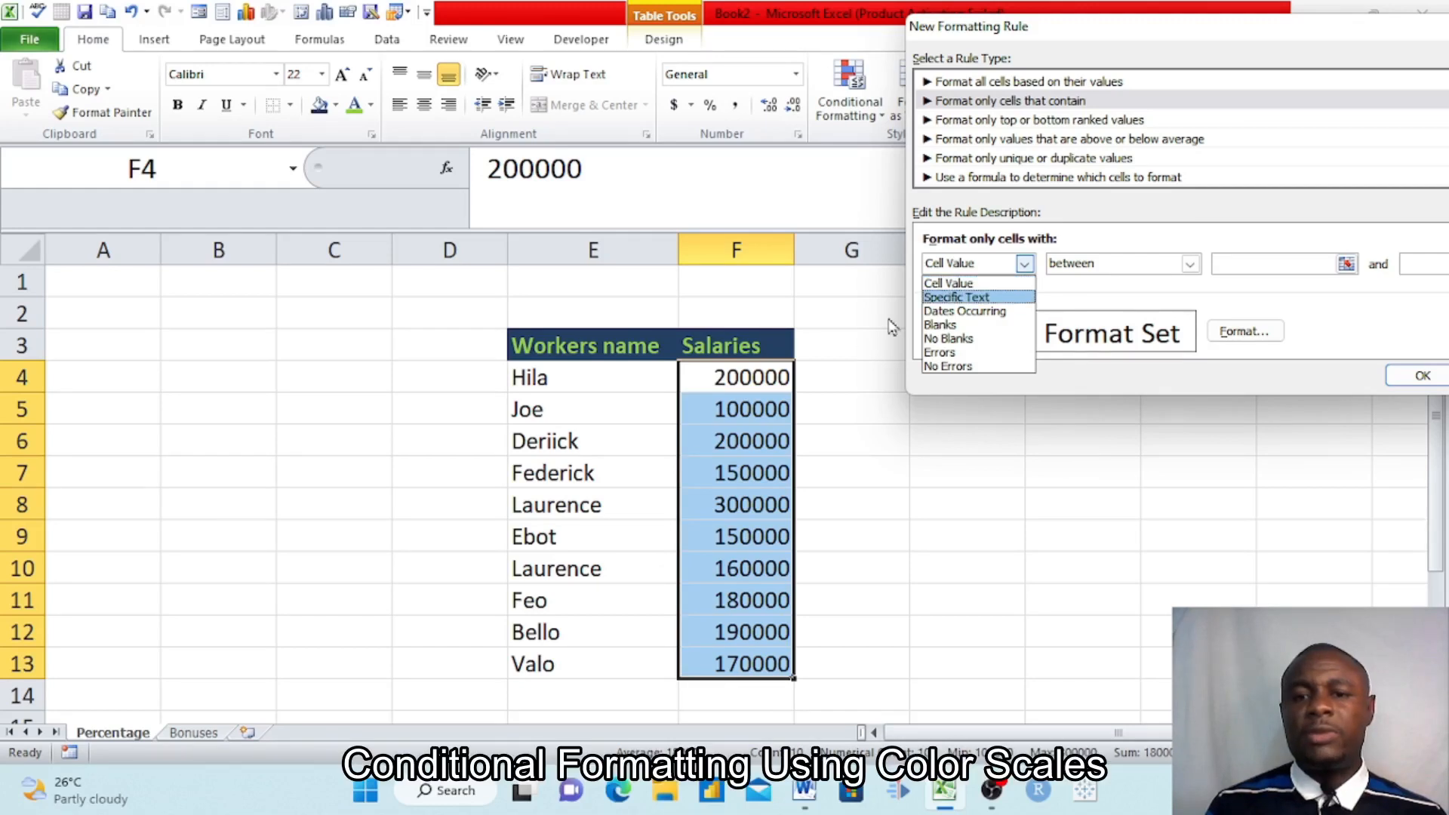
click(965, 285)
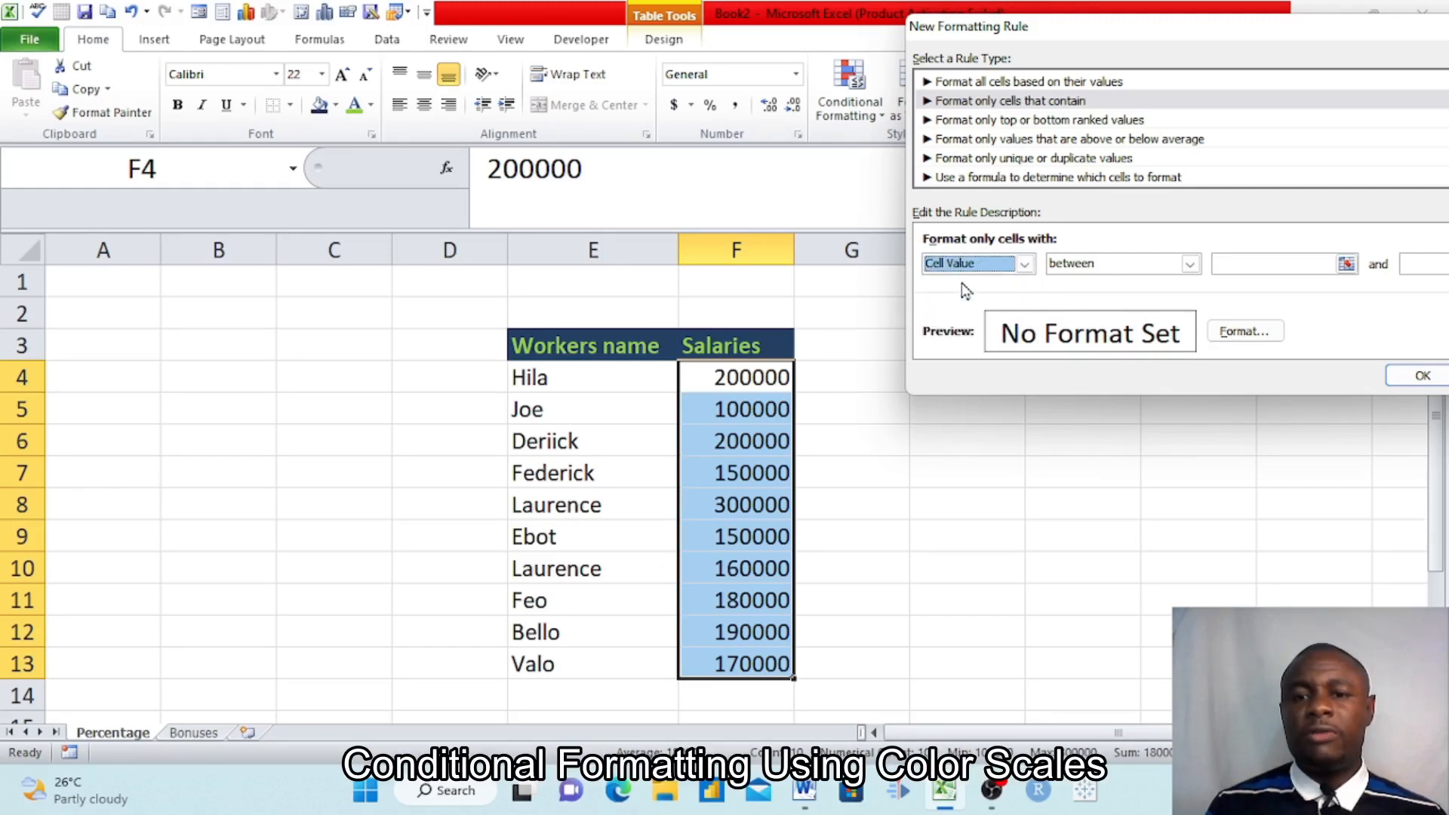
Step: Set the rule's cell value range to between 100000 and 200000
click(1230, 266)
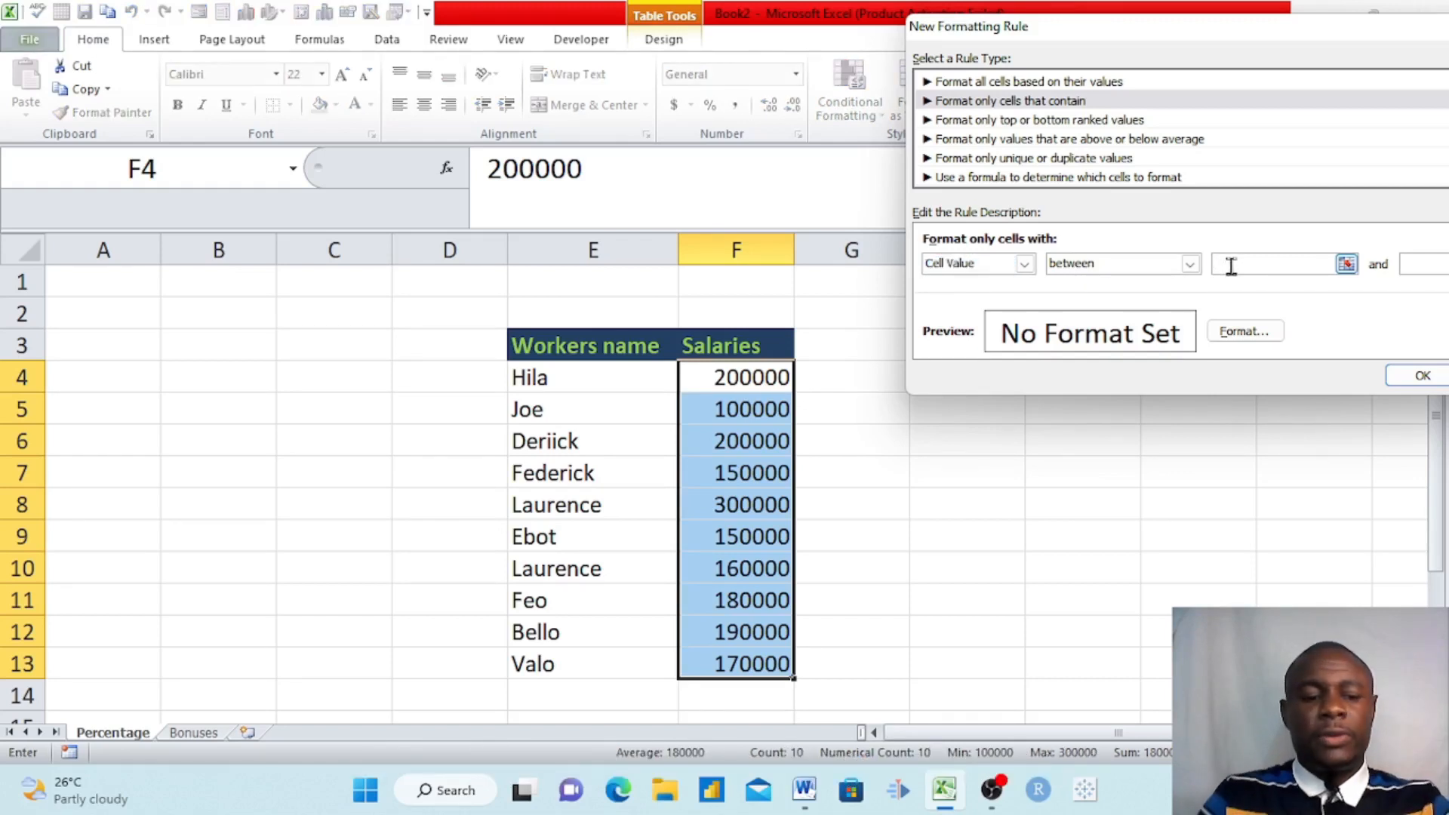
text(100000)
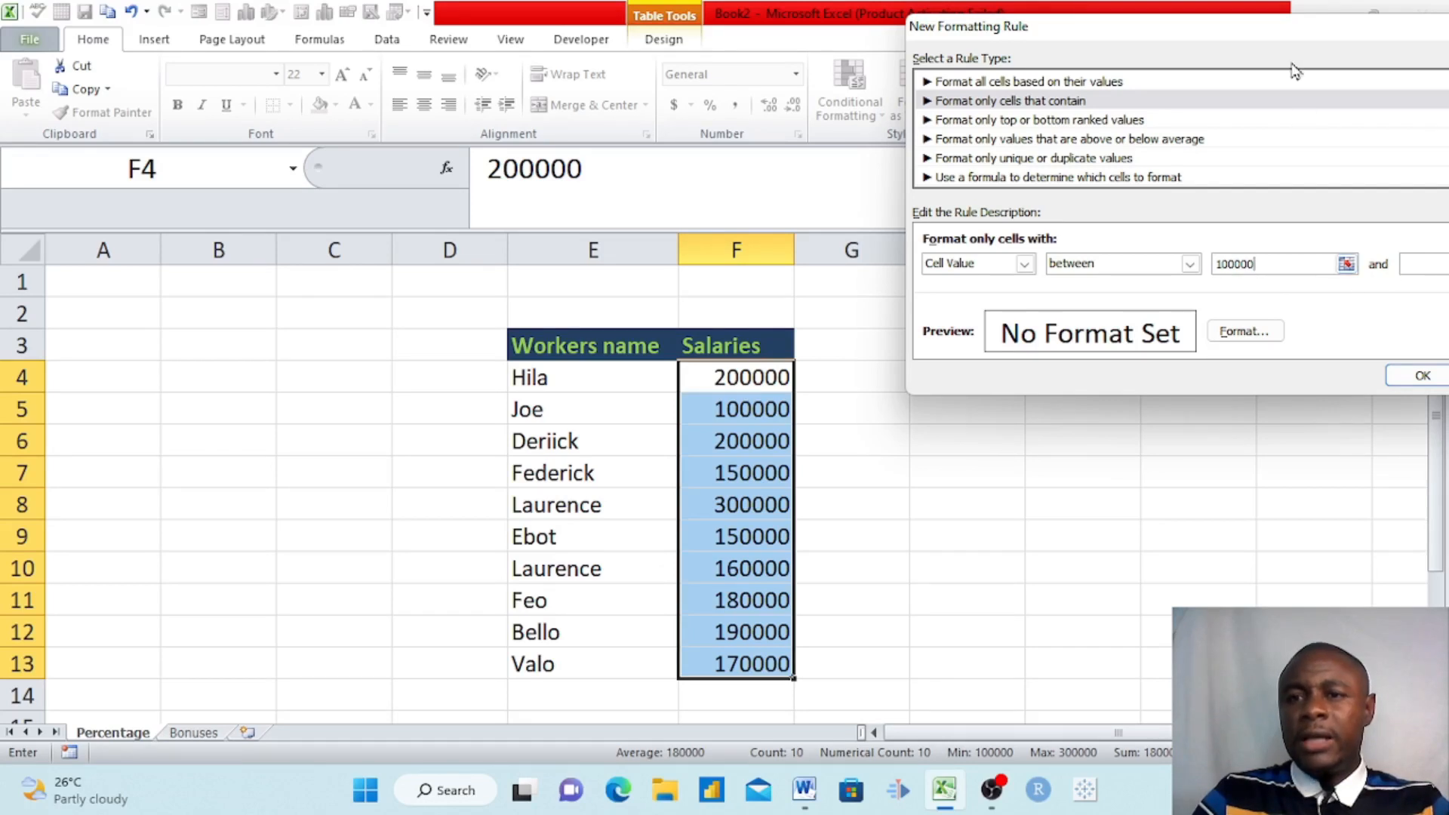
drag(1302, 38, 920, 57)
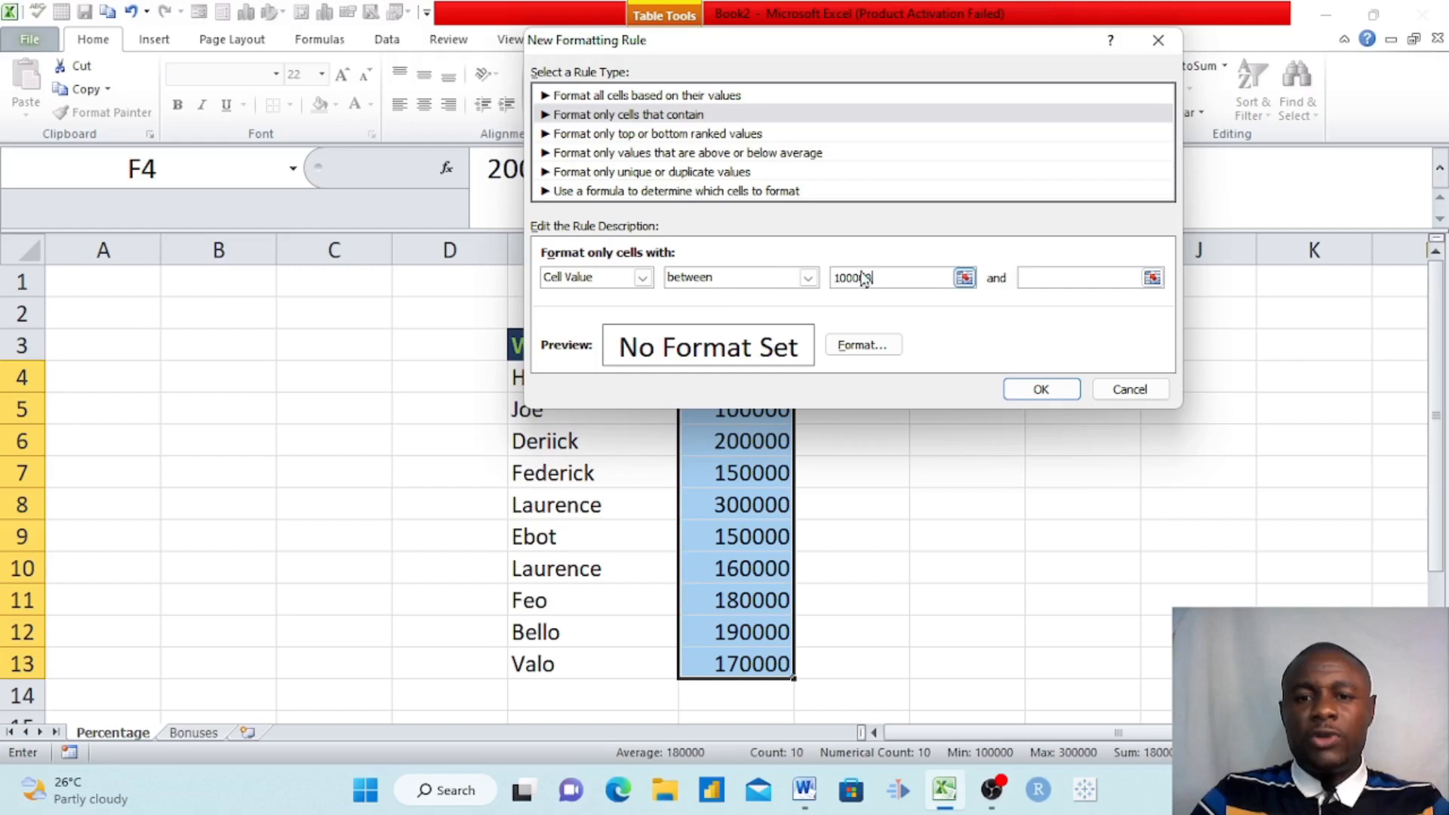
click(1057, 278)
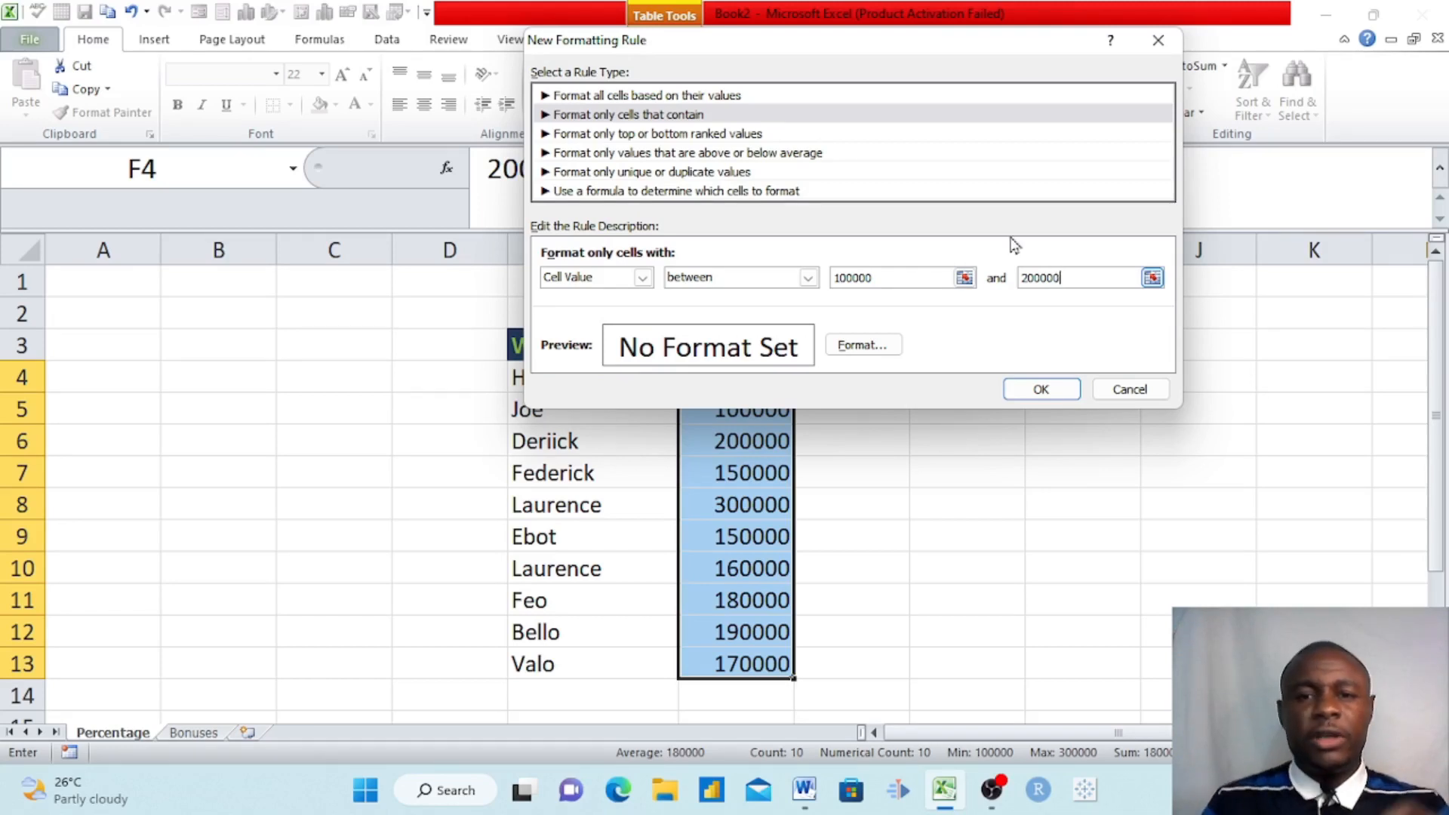
Step: Give the matching cells a yellow fill and bold font, and apply the rule to the Salaries values
click(858, 347)
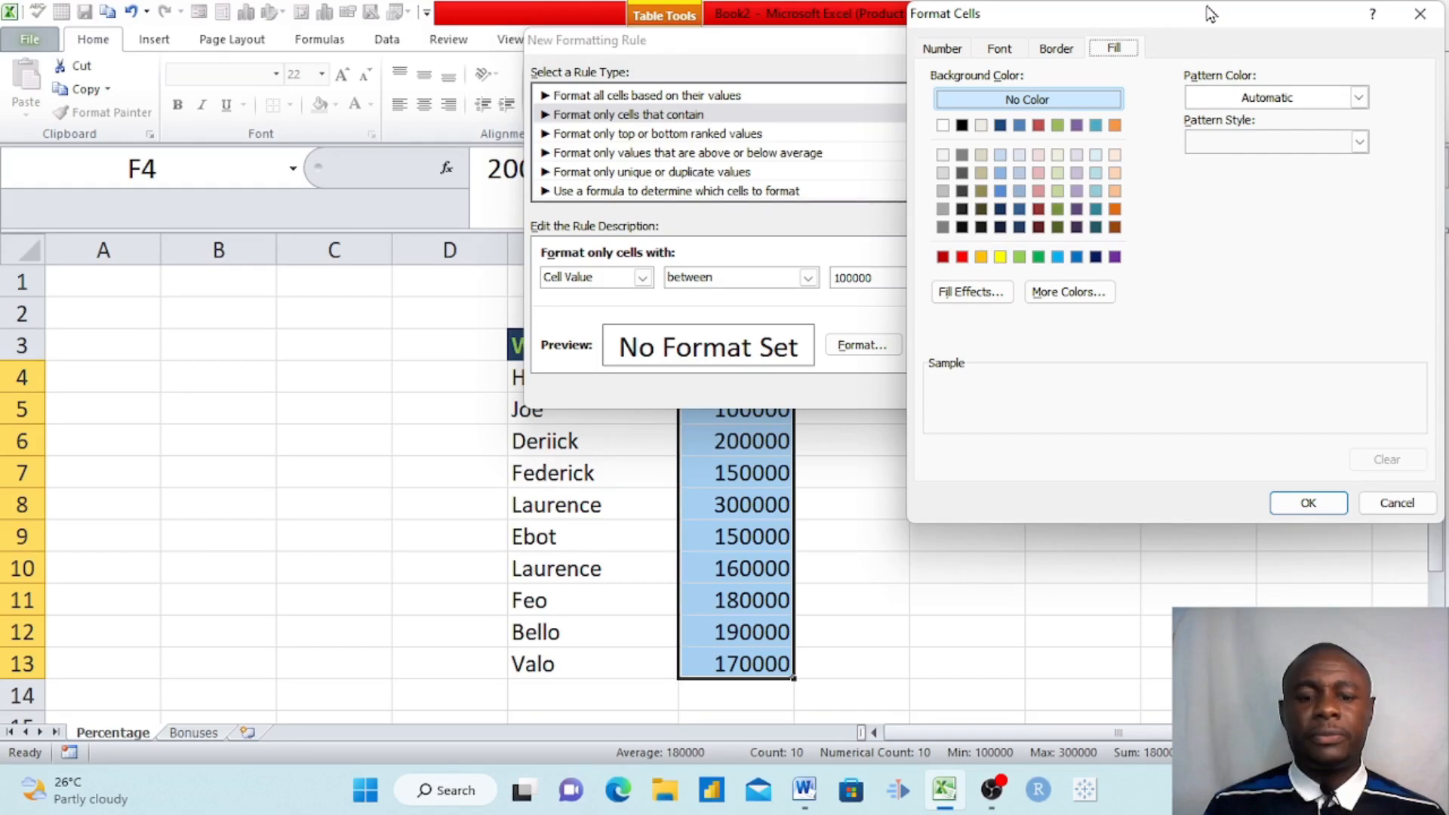
drag(1183, 23, 1011, 88)
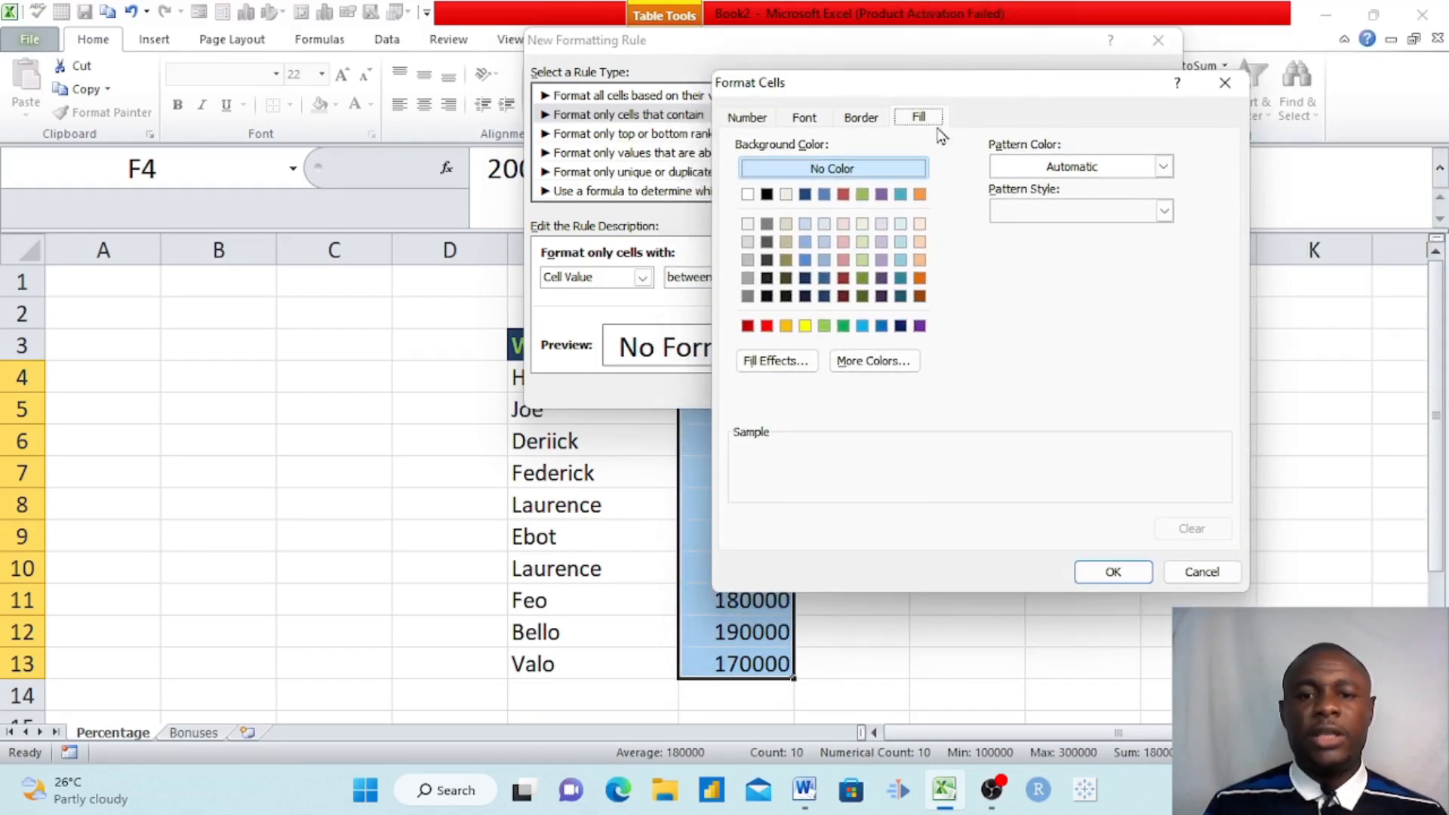
click(805, 326)
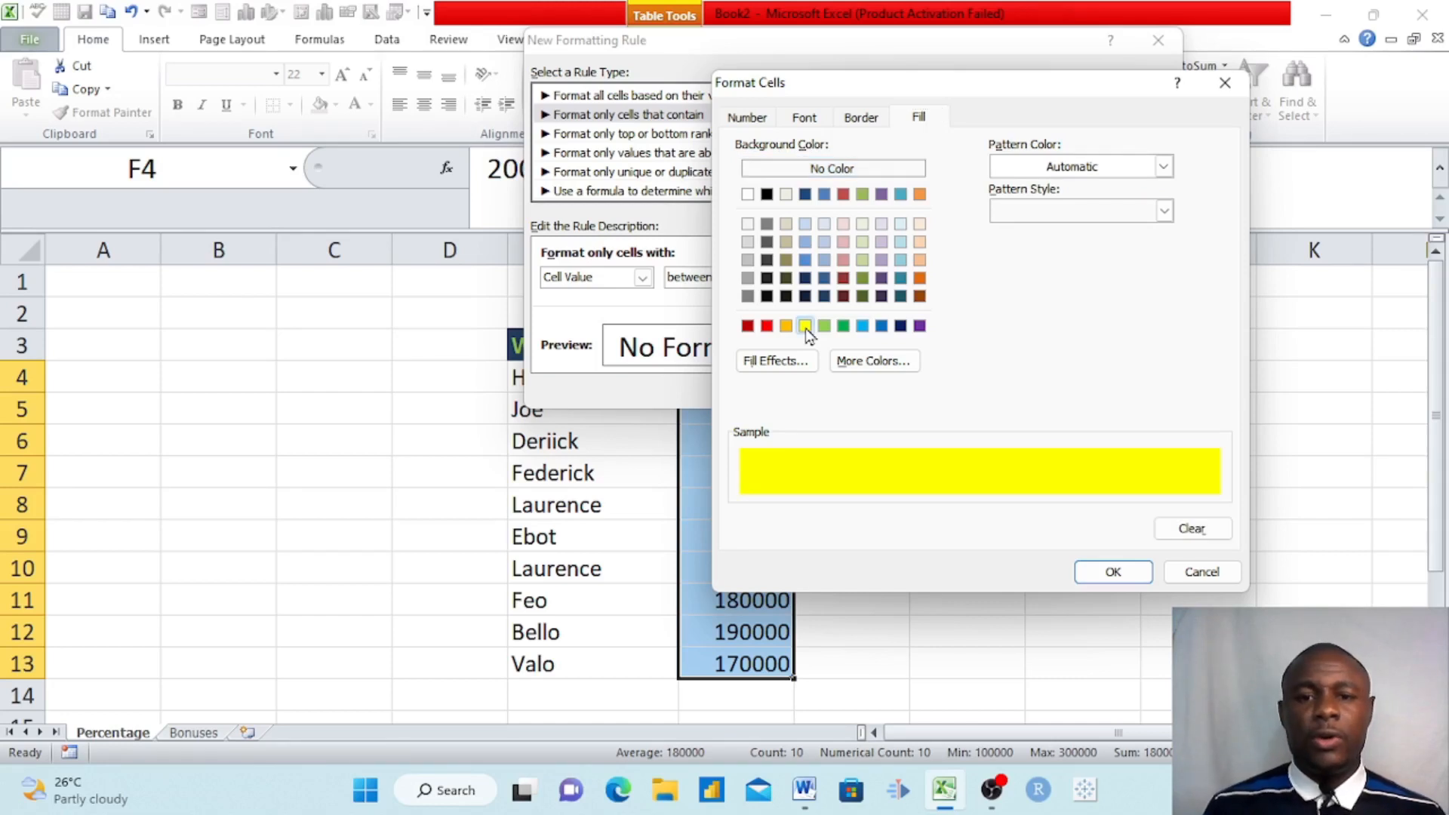
click(861, 121)
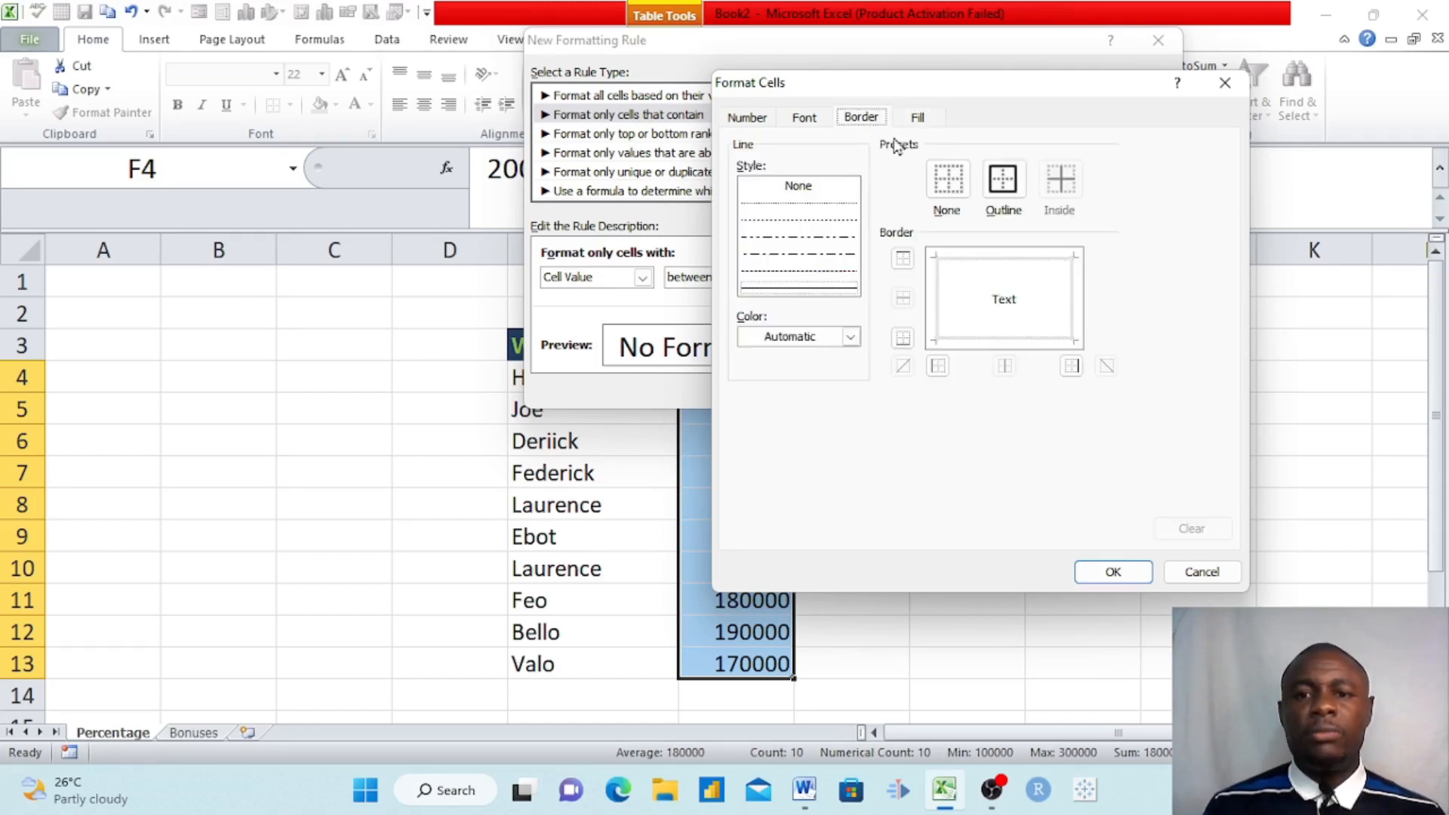
click(809, 120)
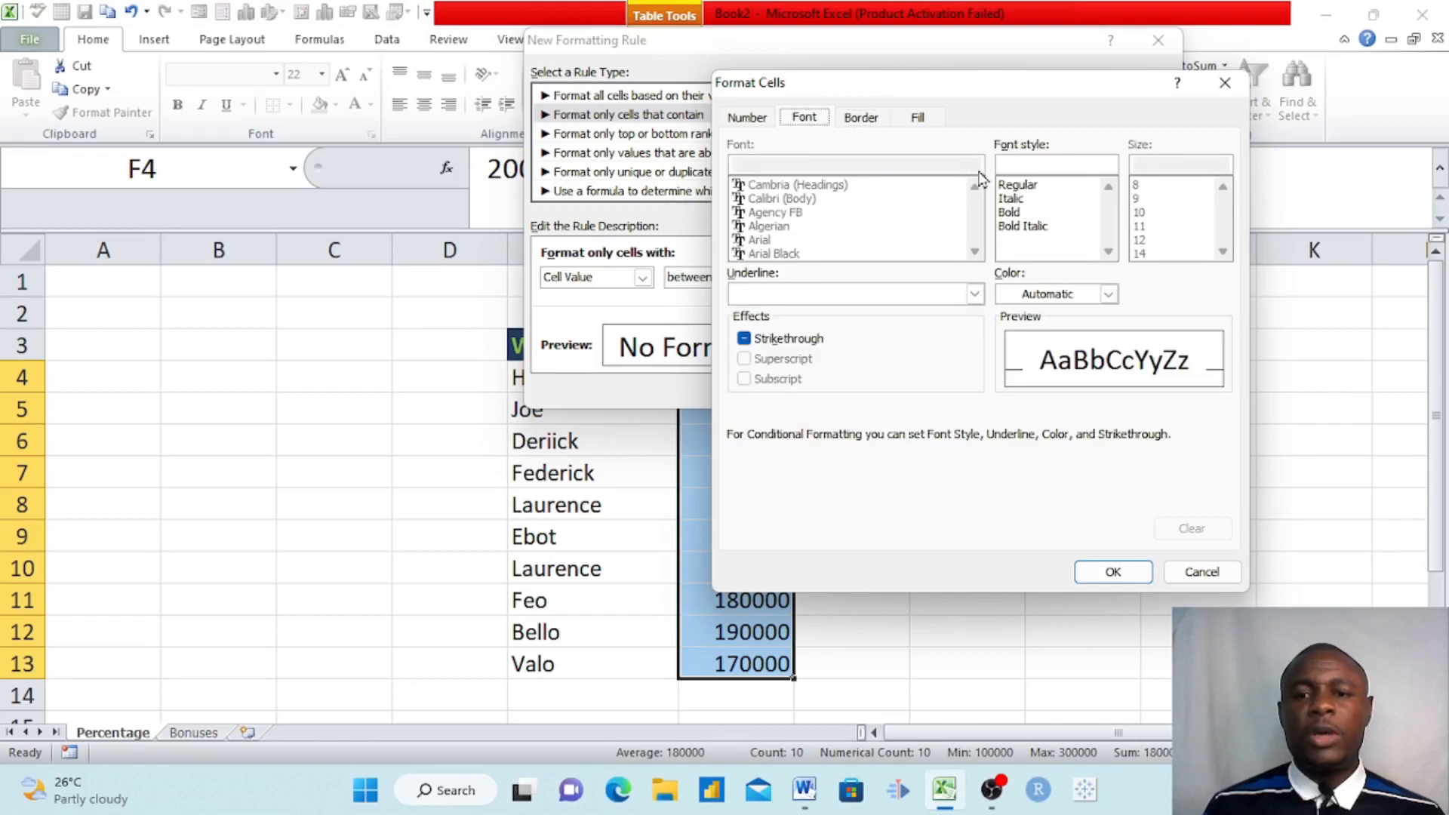
click(1009, 213)
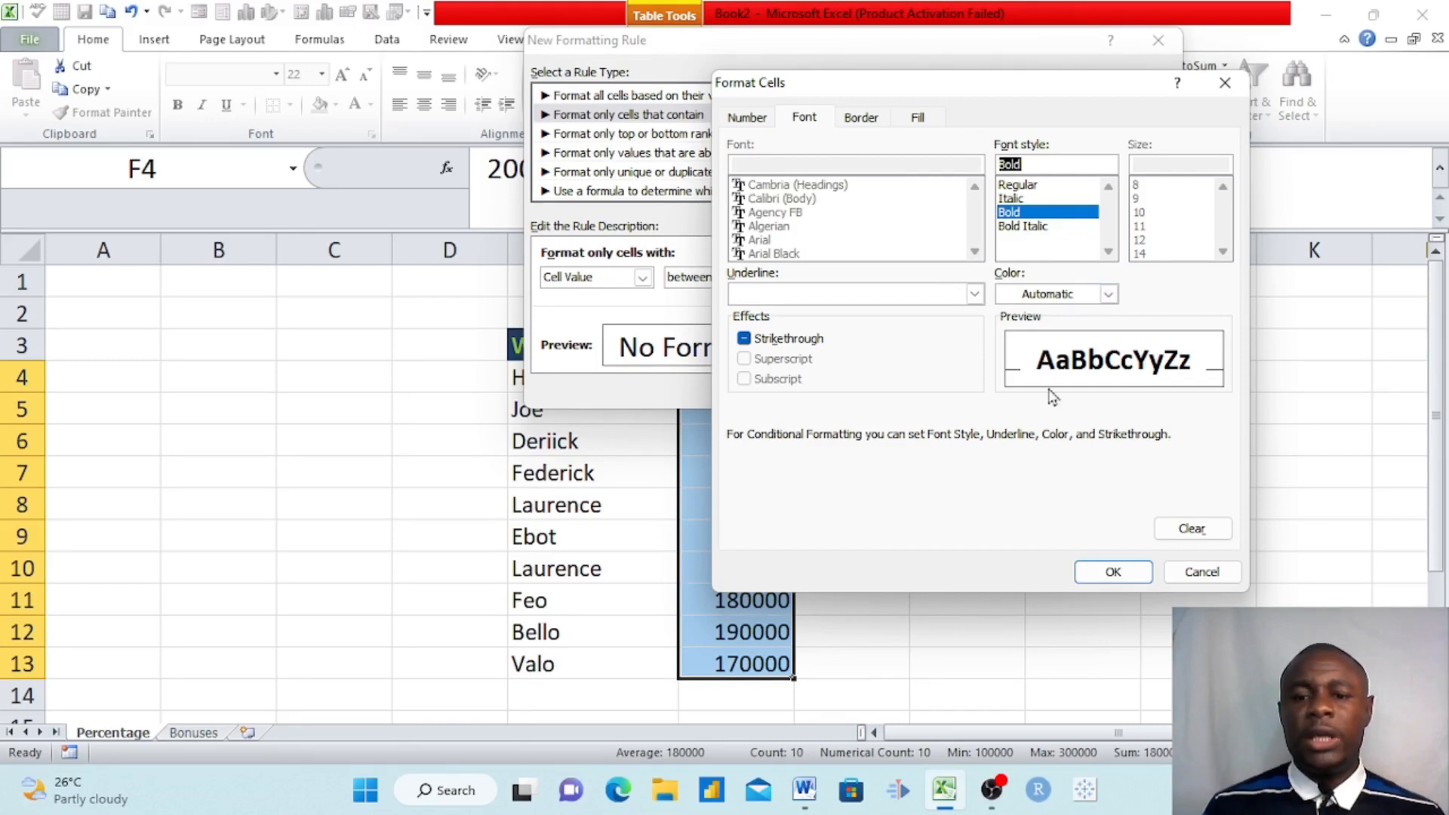
click(1103, 581)
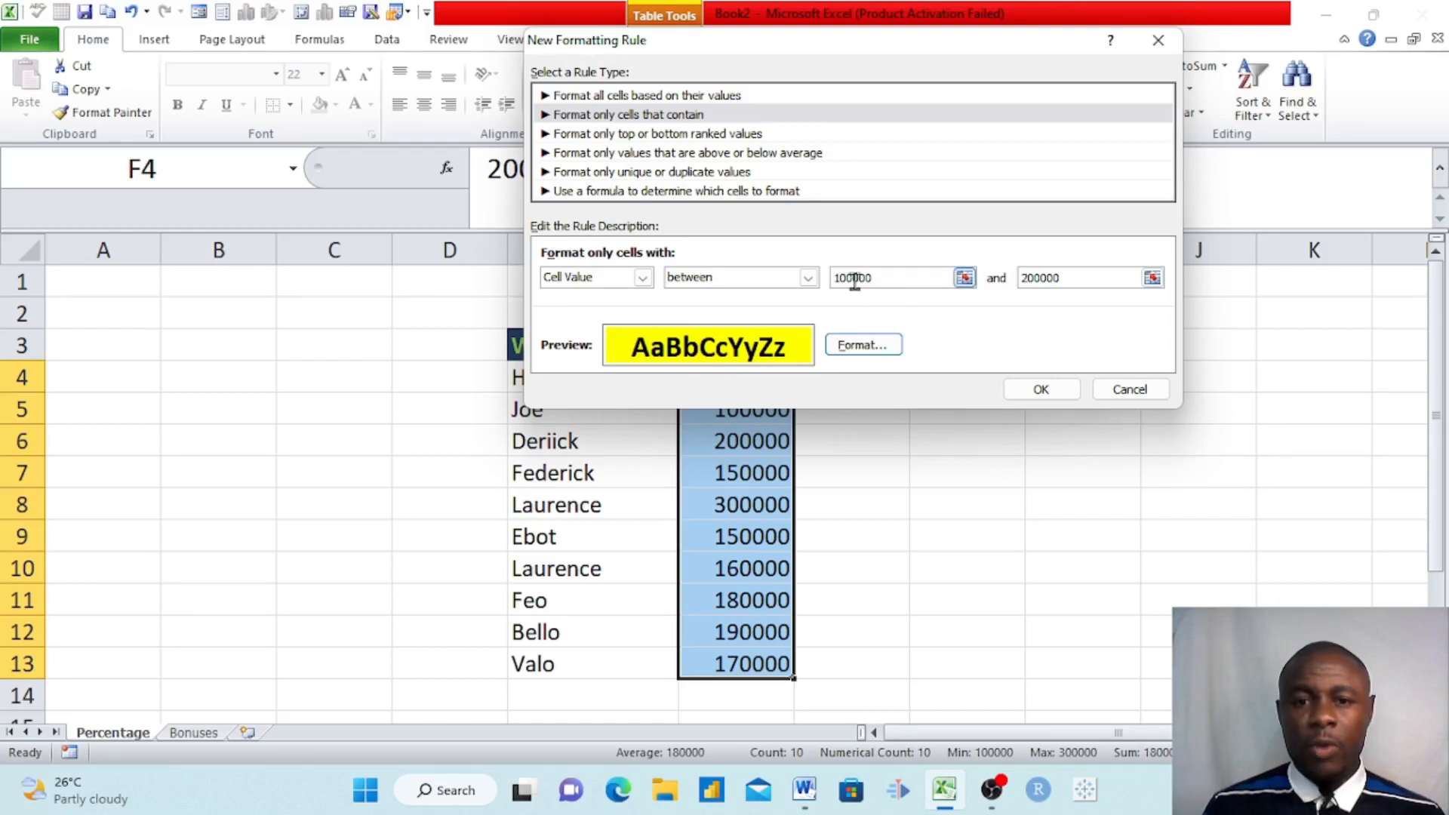
click(1054, 394)
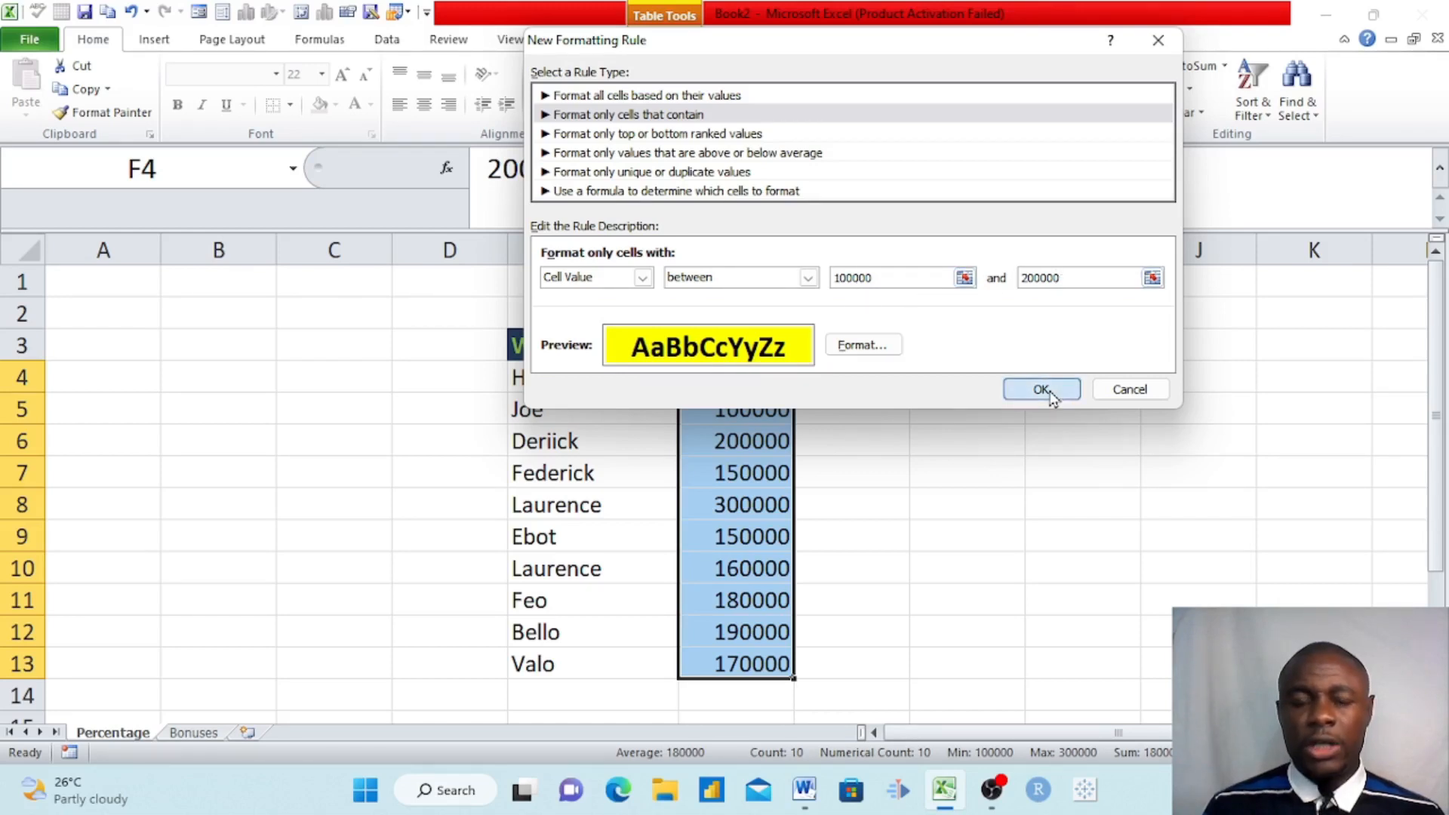
click(1014, 390)
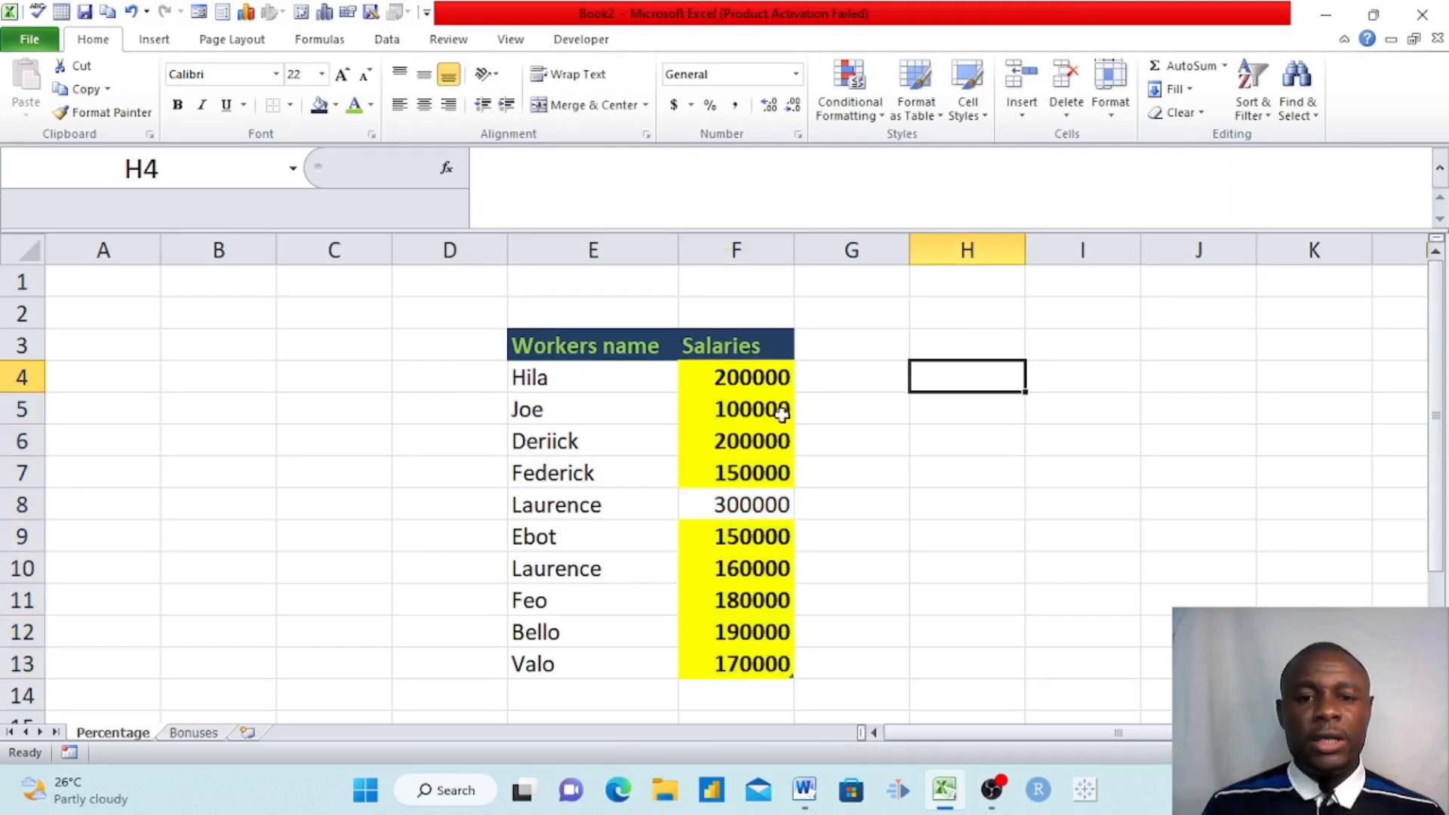
Step: Examine which salaries in column F are highlighted by the 100000 to 200000 rule
click(729, 377)
click(725, 419)
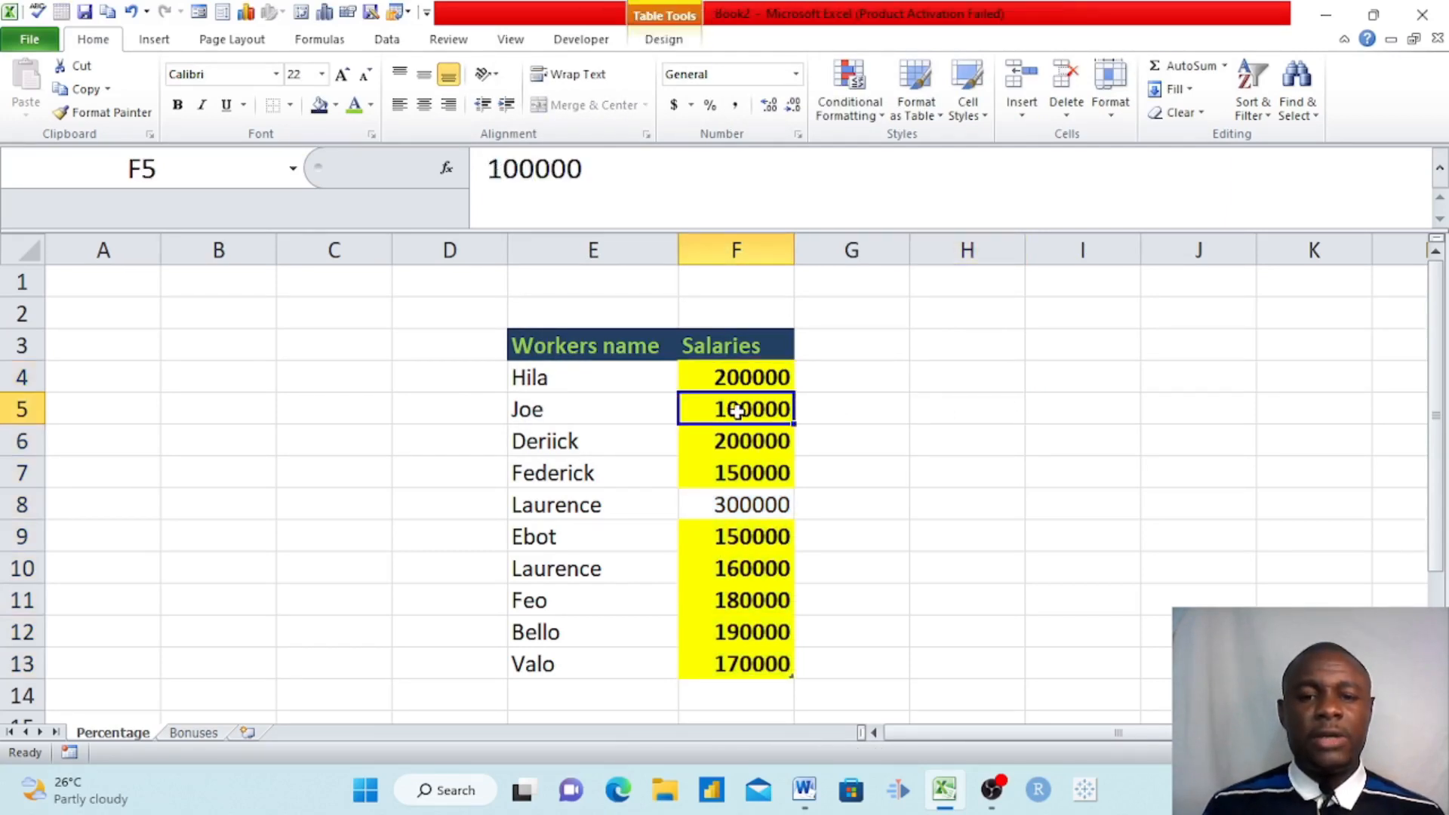
click(718, 441)
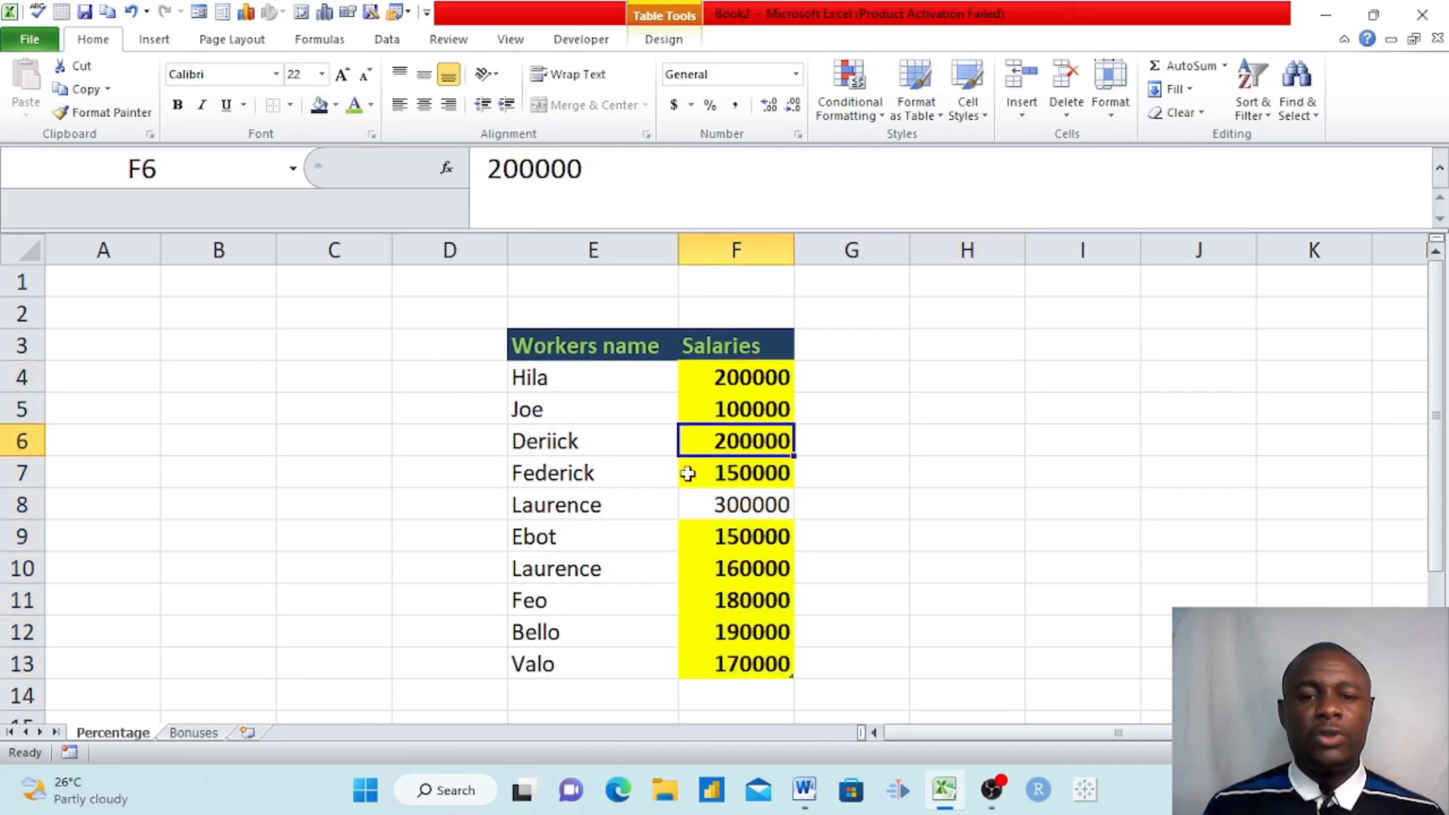
click(734, 474)
click(707, 537)
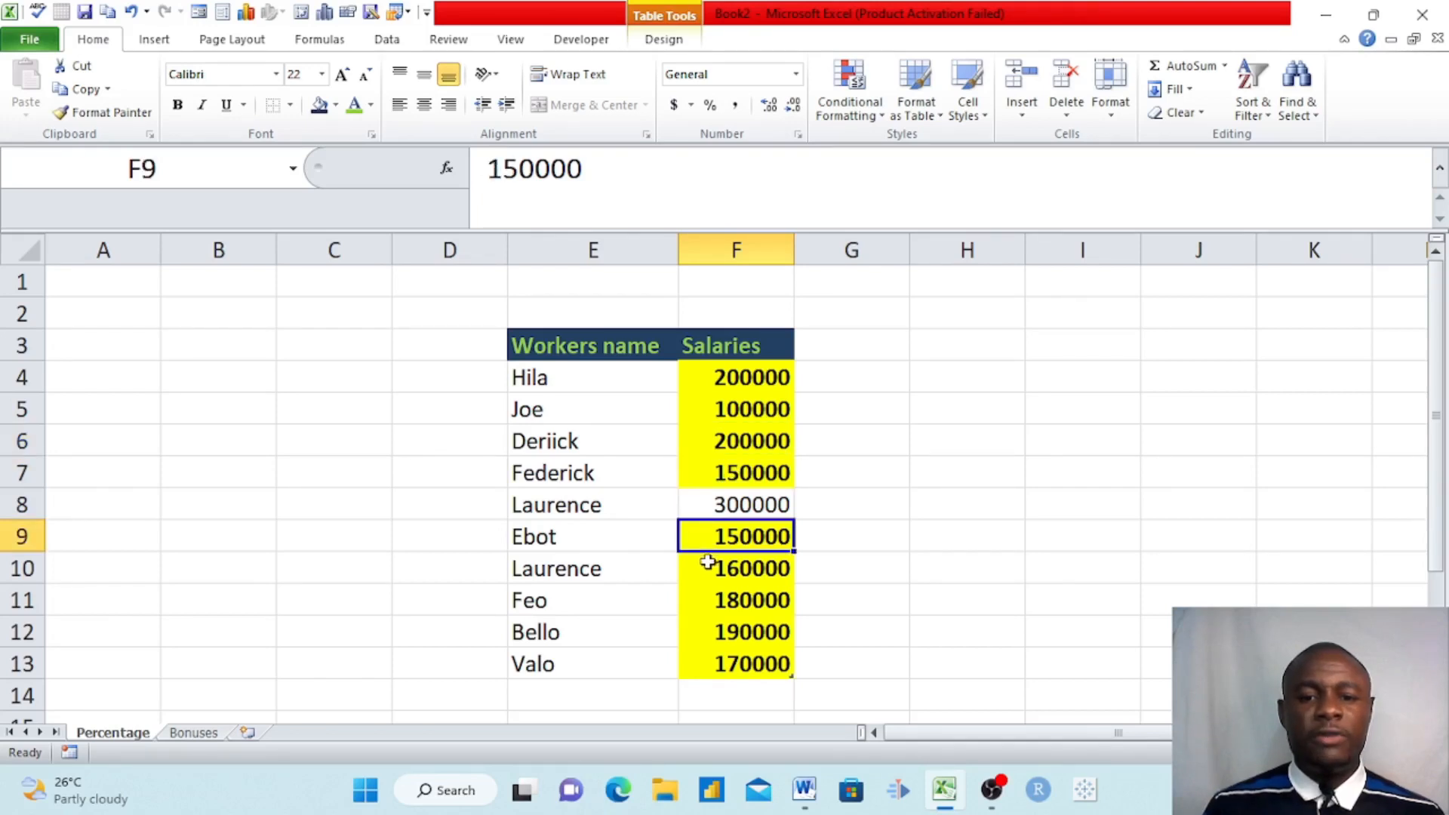
Step: Check the salaries in F10, F11 and F8 against the limits of the highlighting rule
click(711, 564)
click(719, 601)
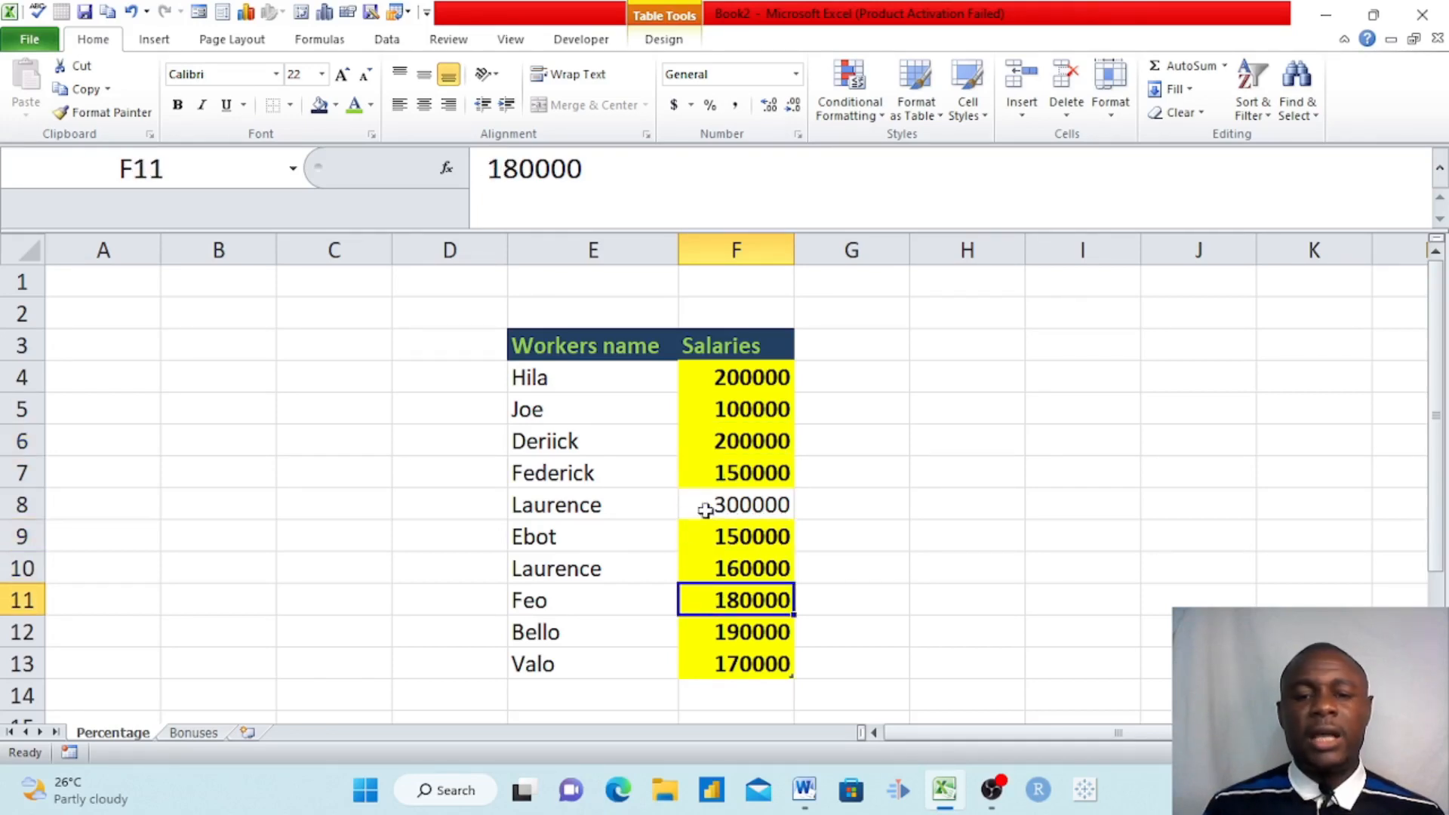
click(743, 503)
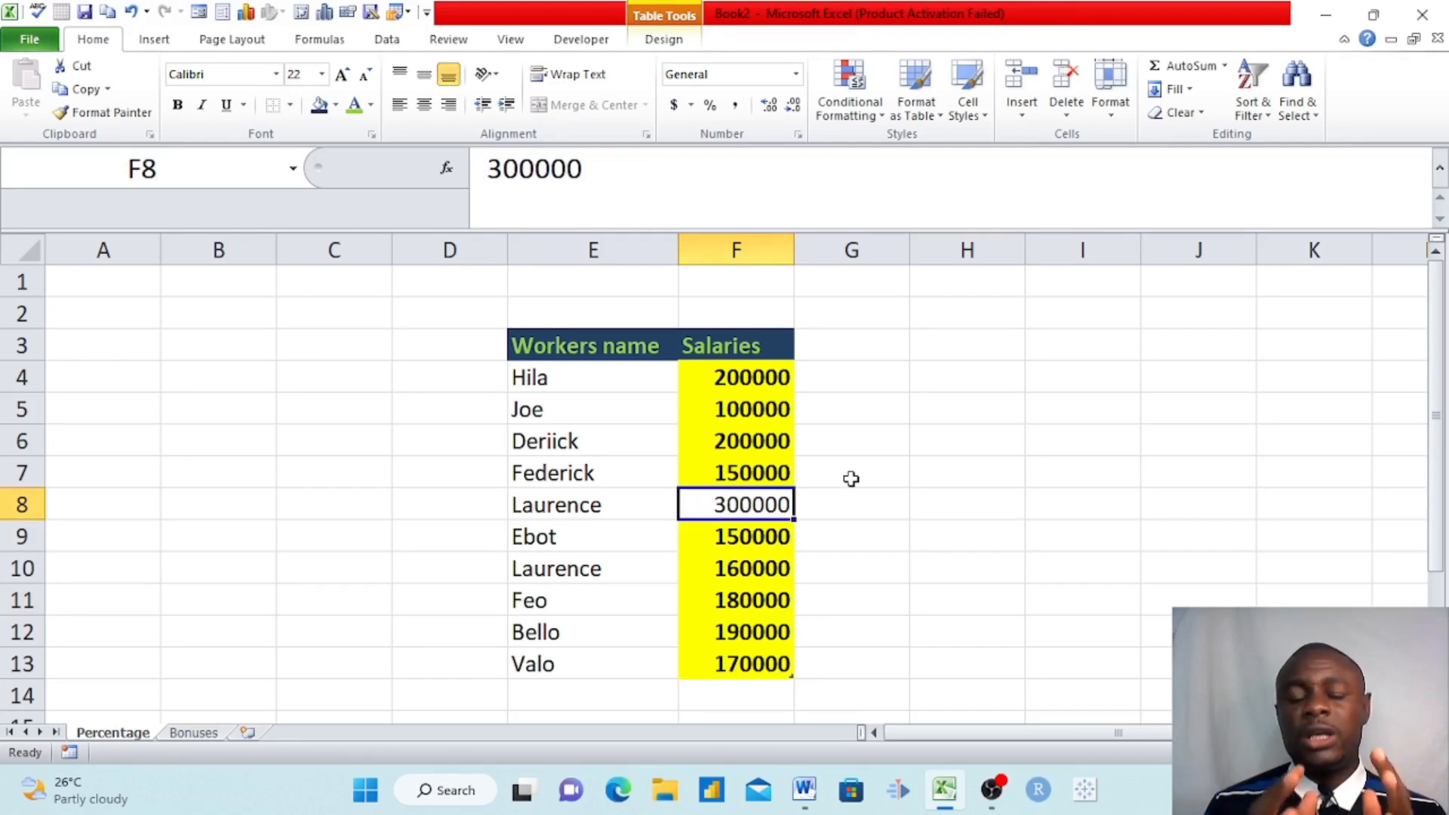
Step: Clear the yellow and bold rule formatting from the Salaries values in F4:F13
click(731, 372)
drag(731, 372, 739, 657)
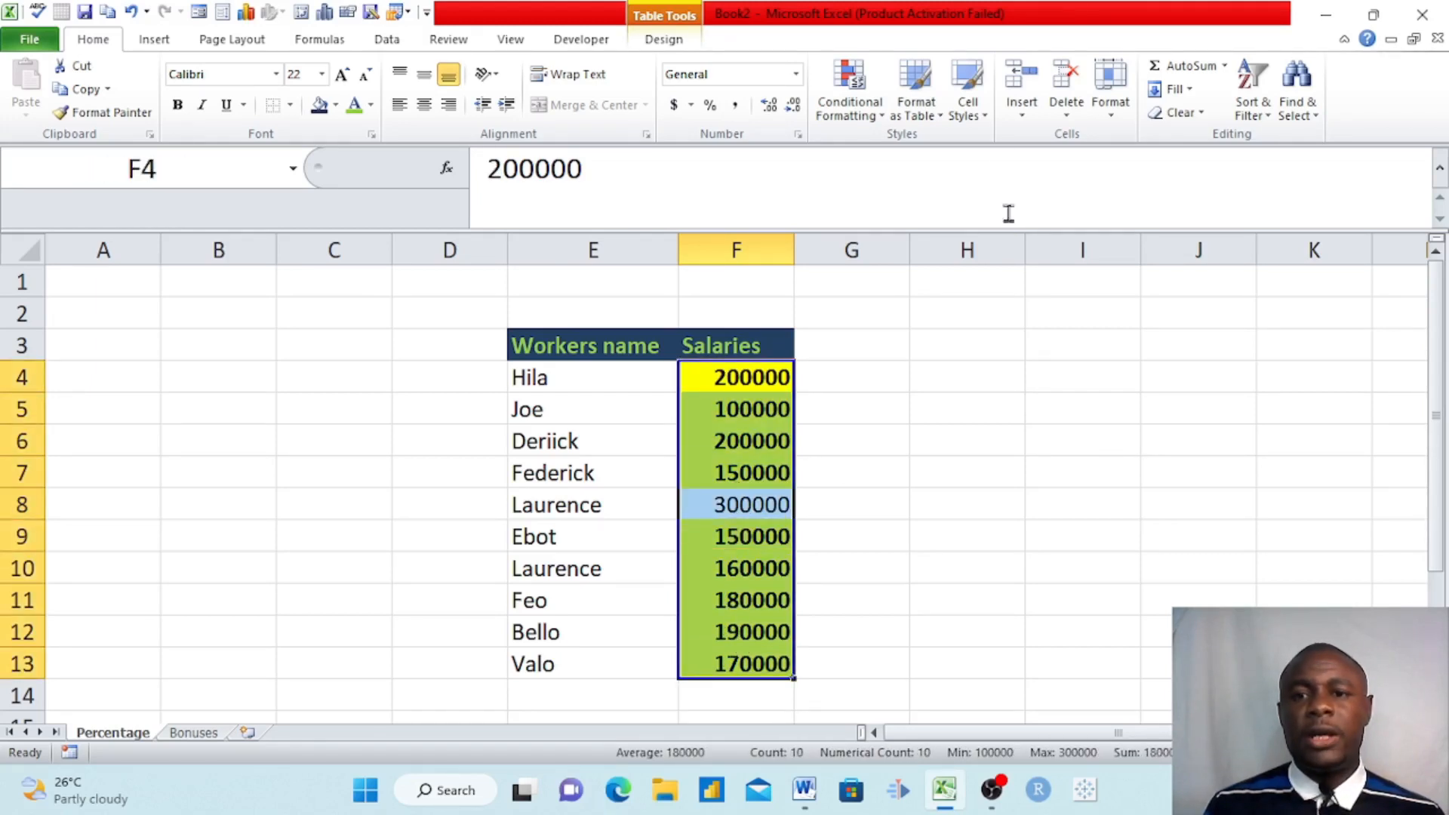
click(1193, 113)
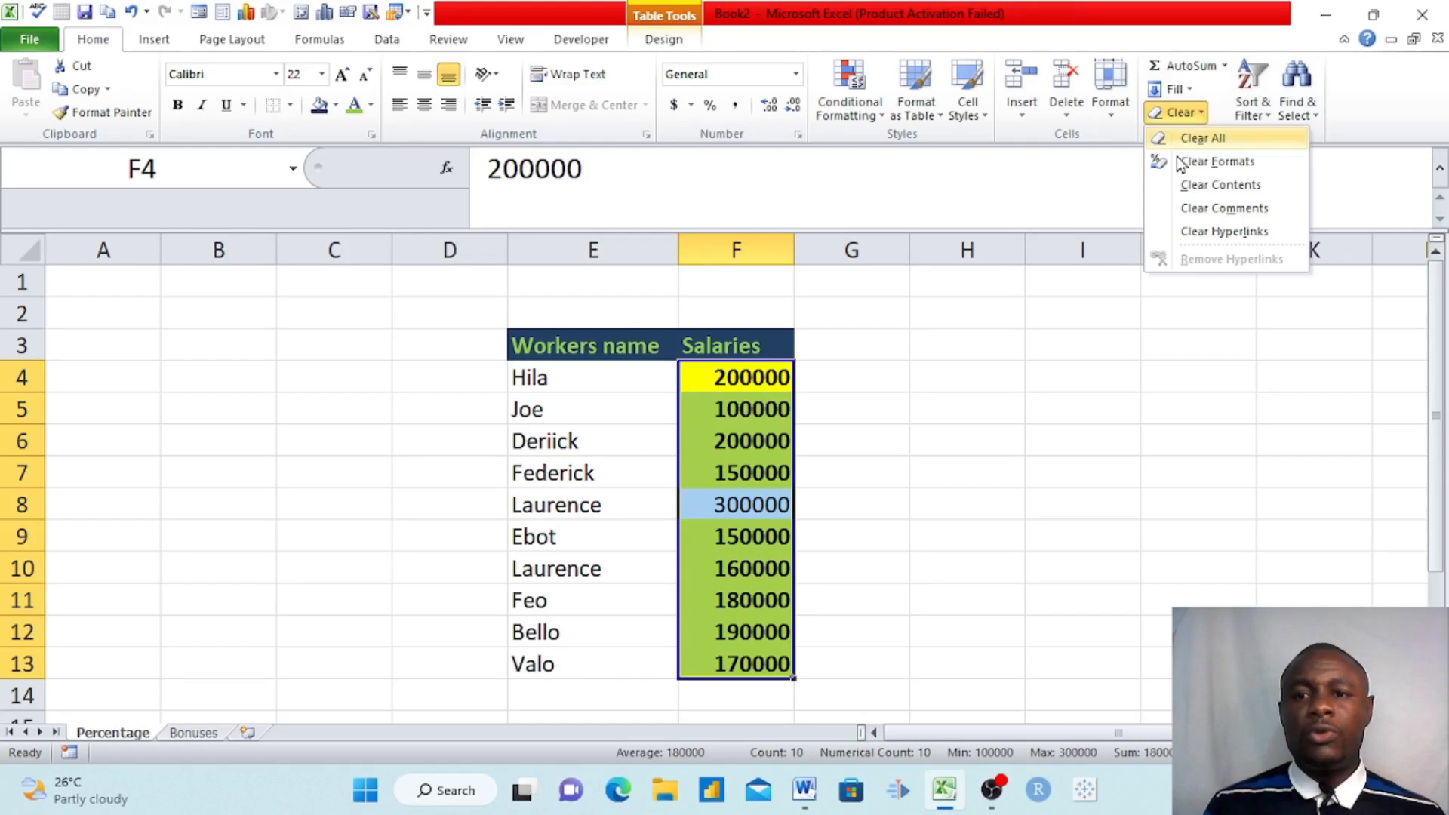
click(1203, 162)
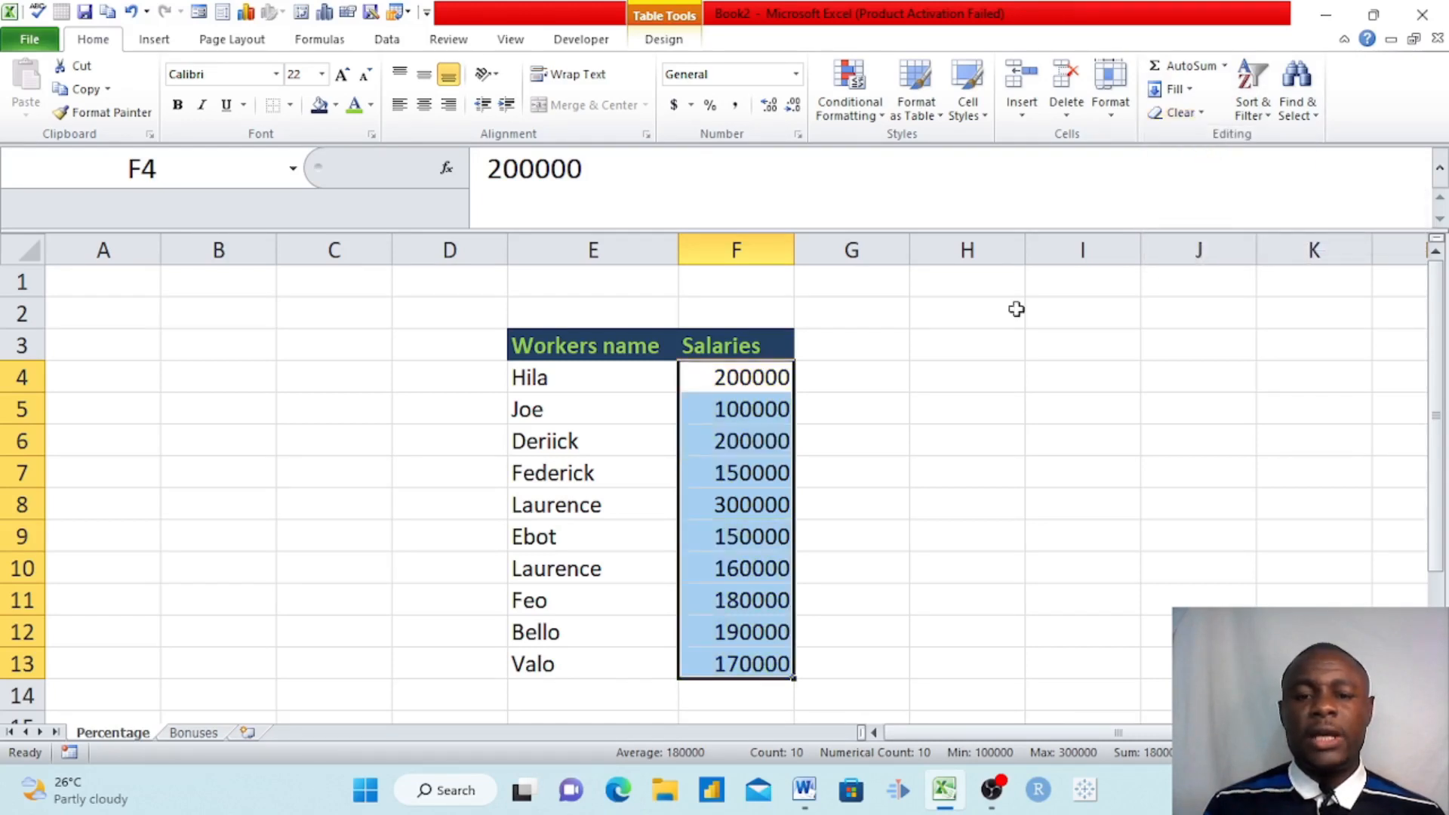
click(992, 345)
Step: Start a custom colour scale rule for F4:F13 and set its format style to 3-Color Scale
drag(753, 371, 755, 671)
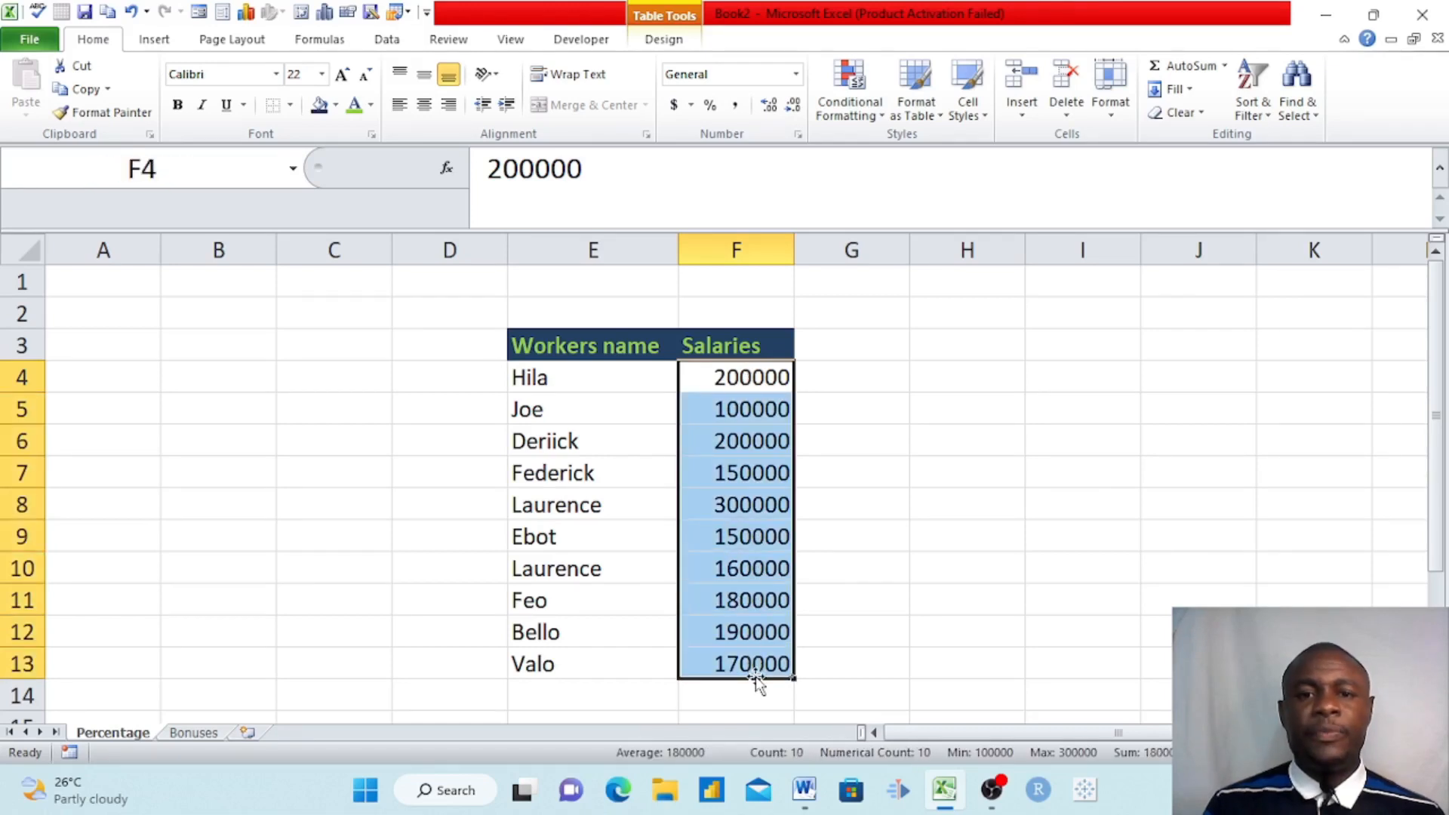
click(883, 123)
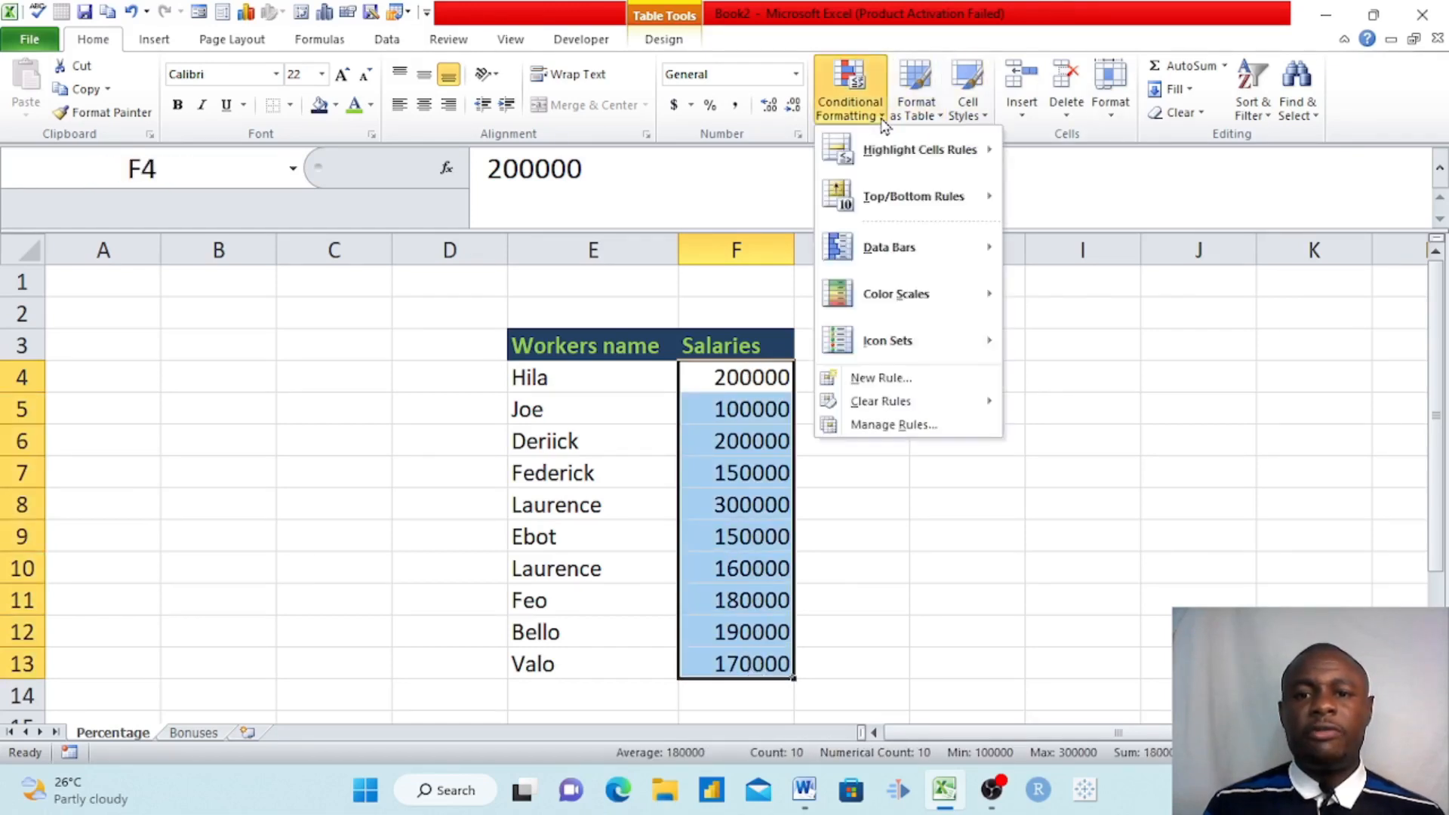
mouse_move(959, 298)
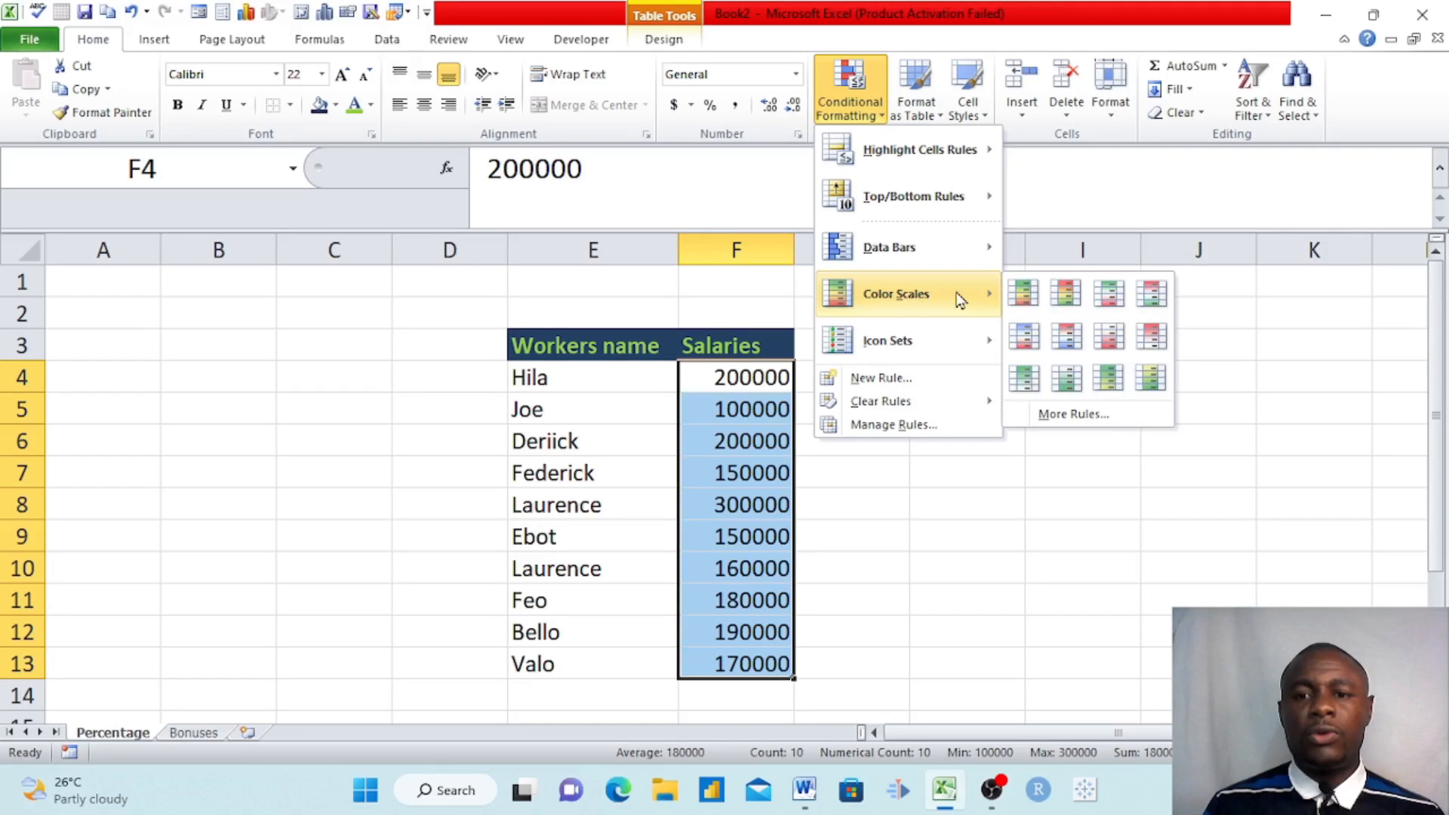
click(1074, 415)
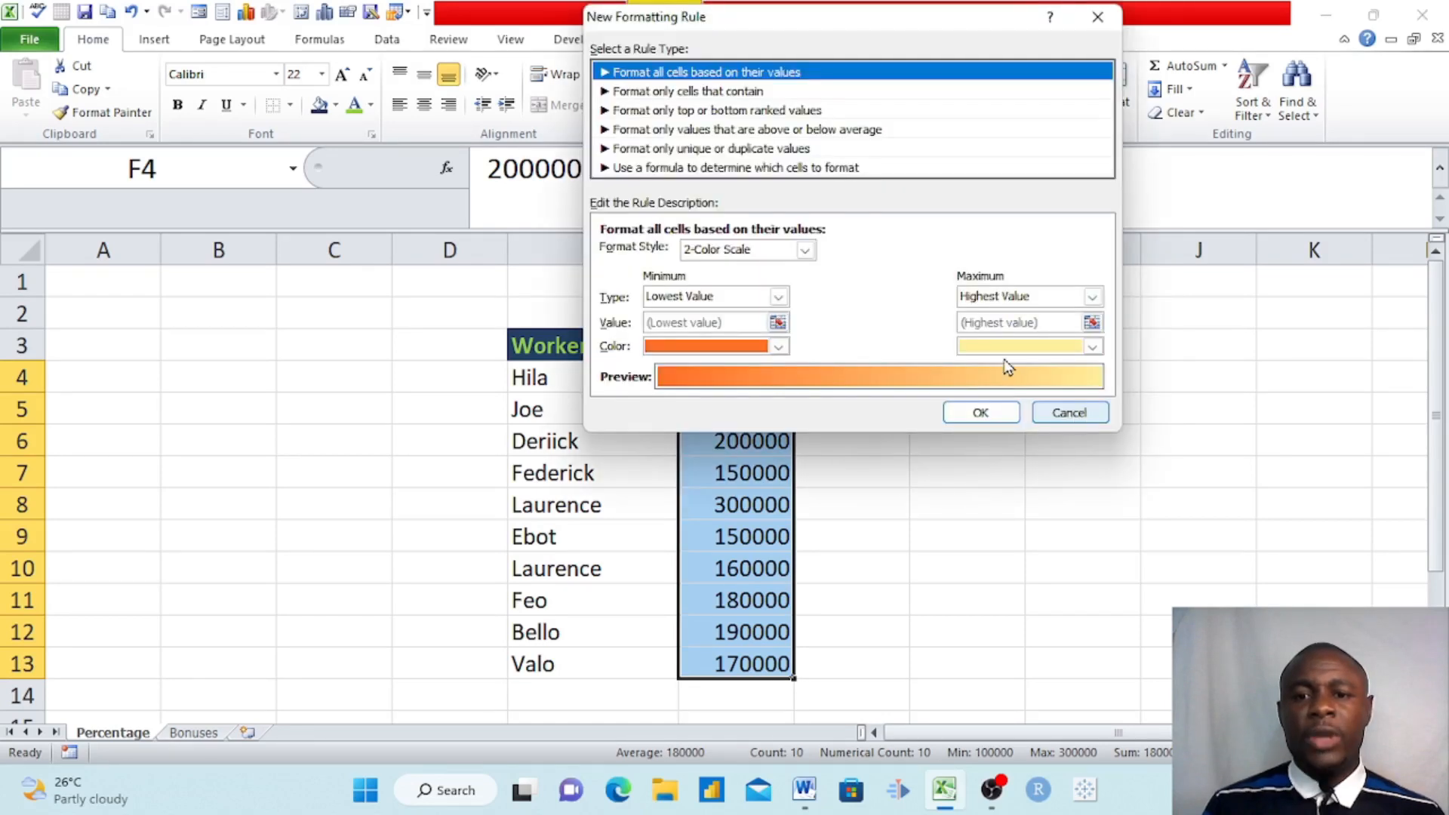
click(807, 254)
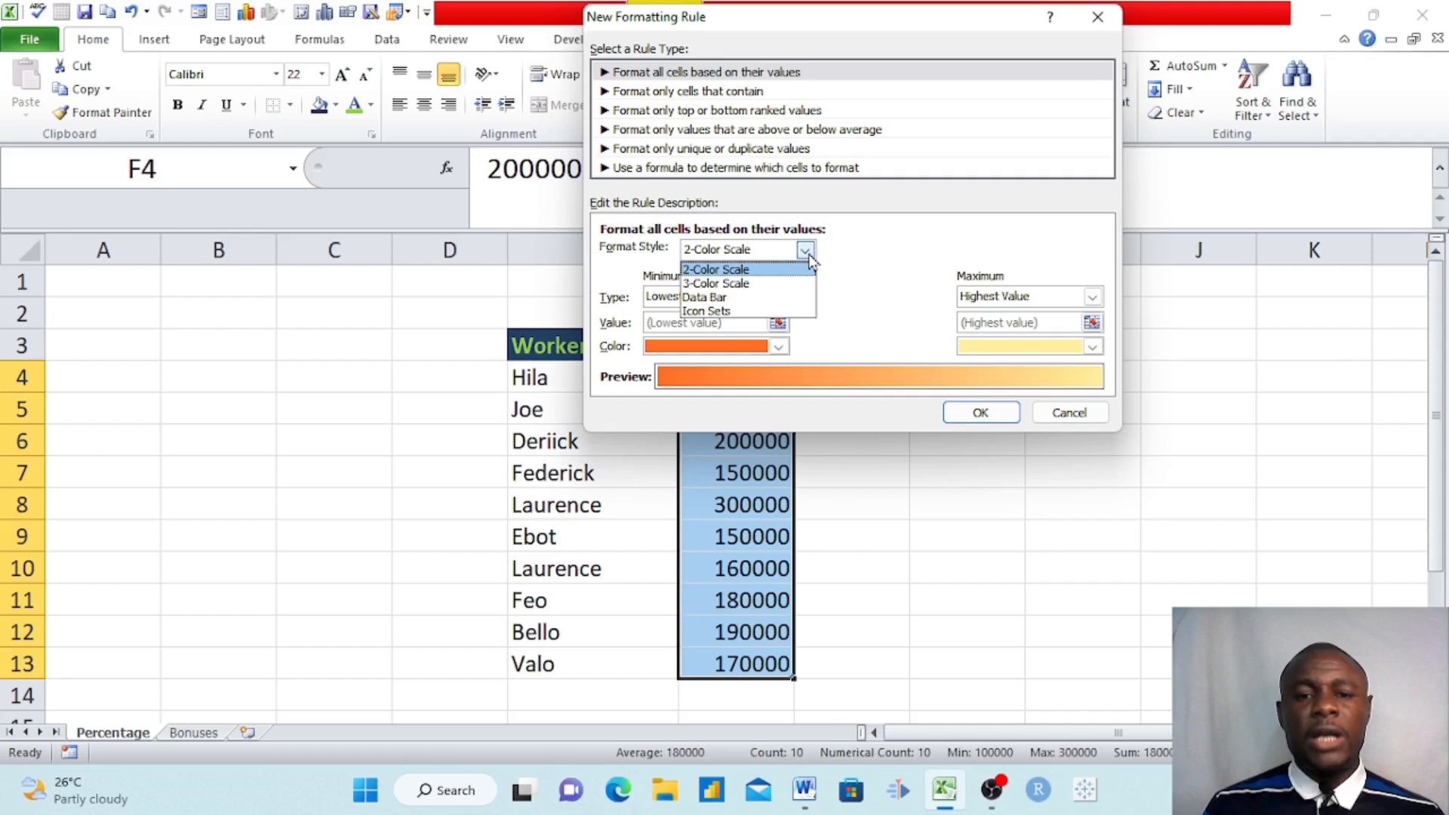
click(726, 312)
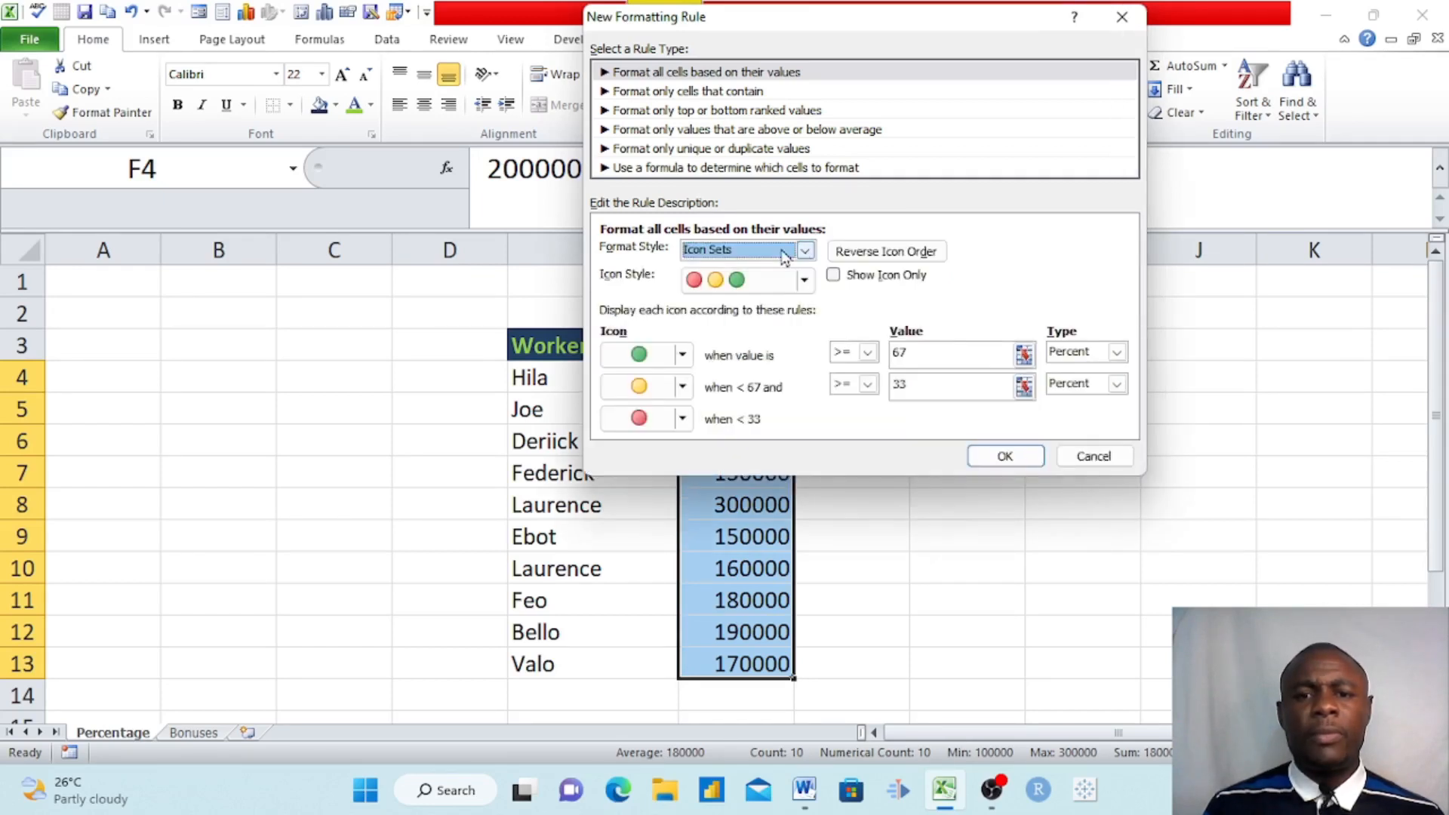
click(805, 253)
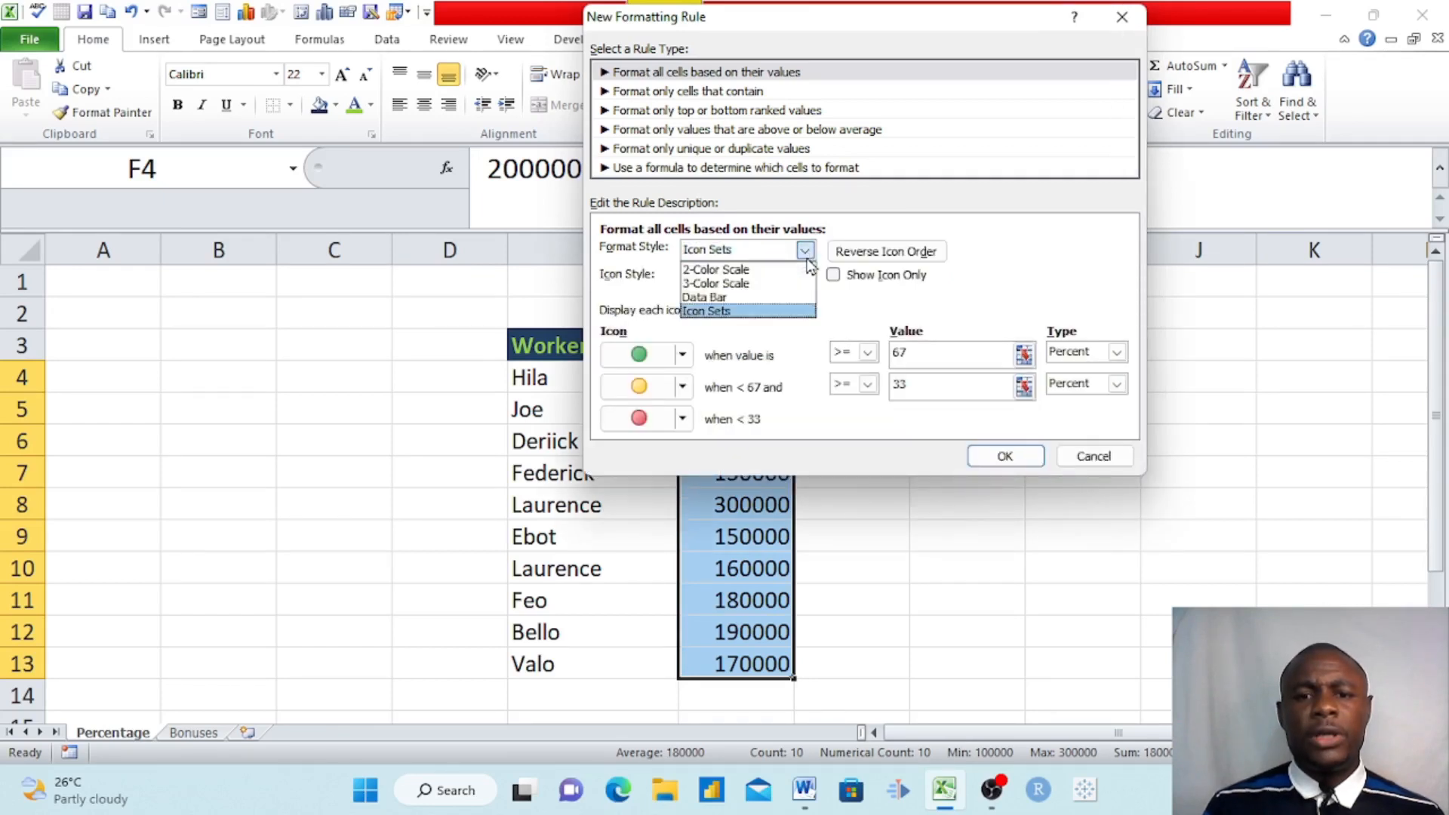
click(721, 285)
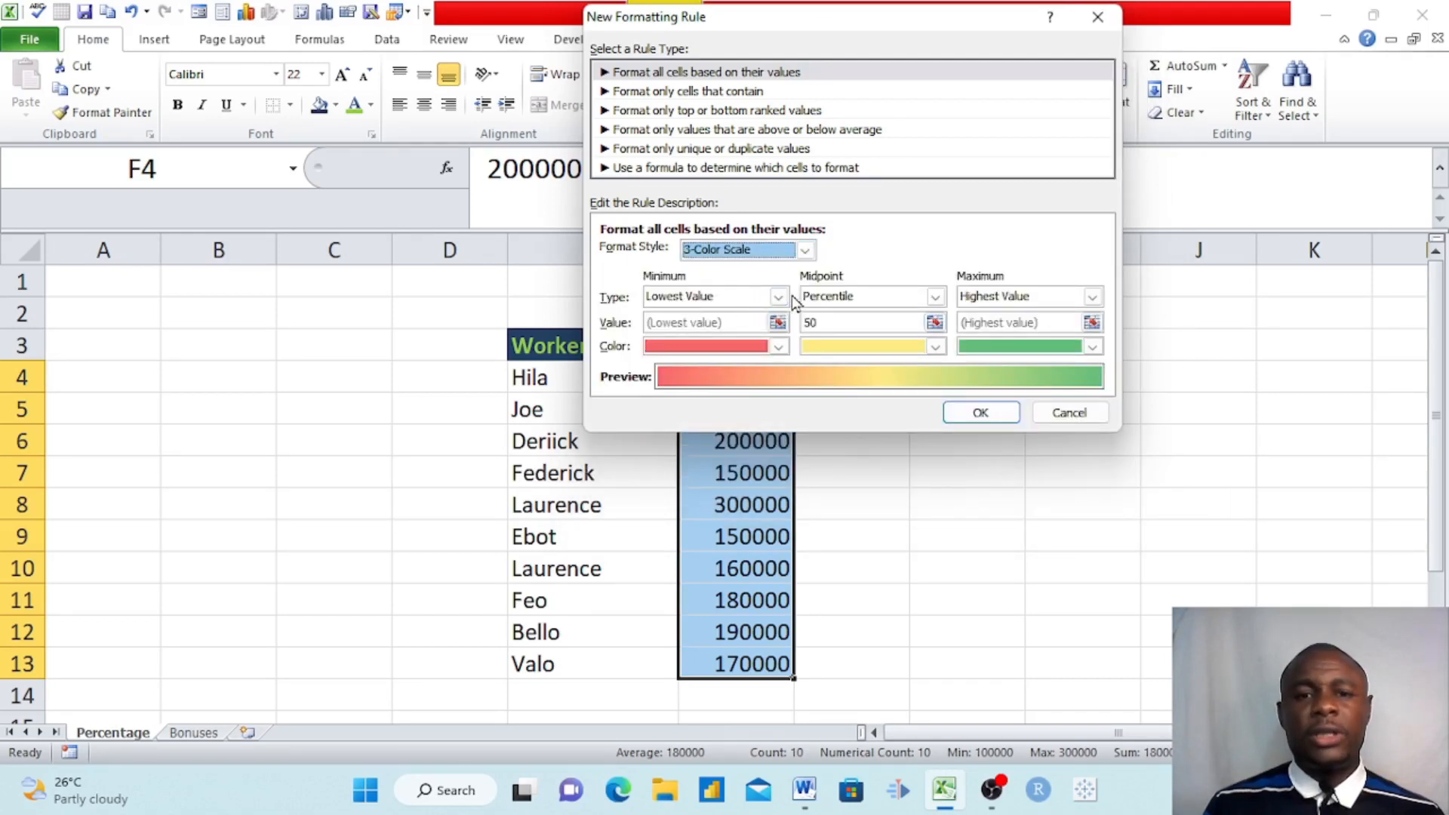
Step: Set the scale colours to red for minimum, purple for midpoint and green for maximum, and apply the rule
click(779, 348)
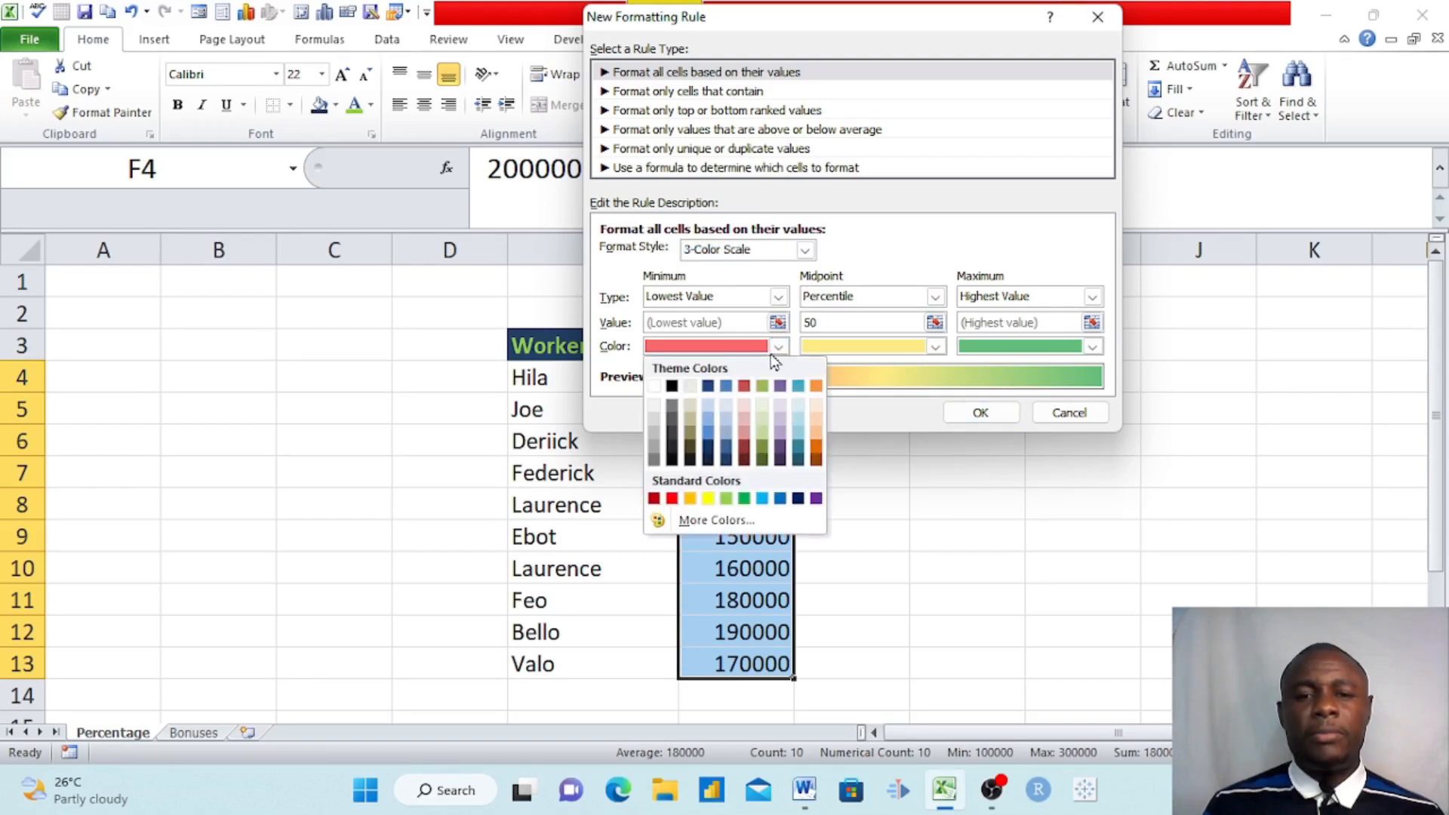
click(672, 498)
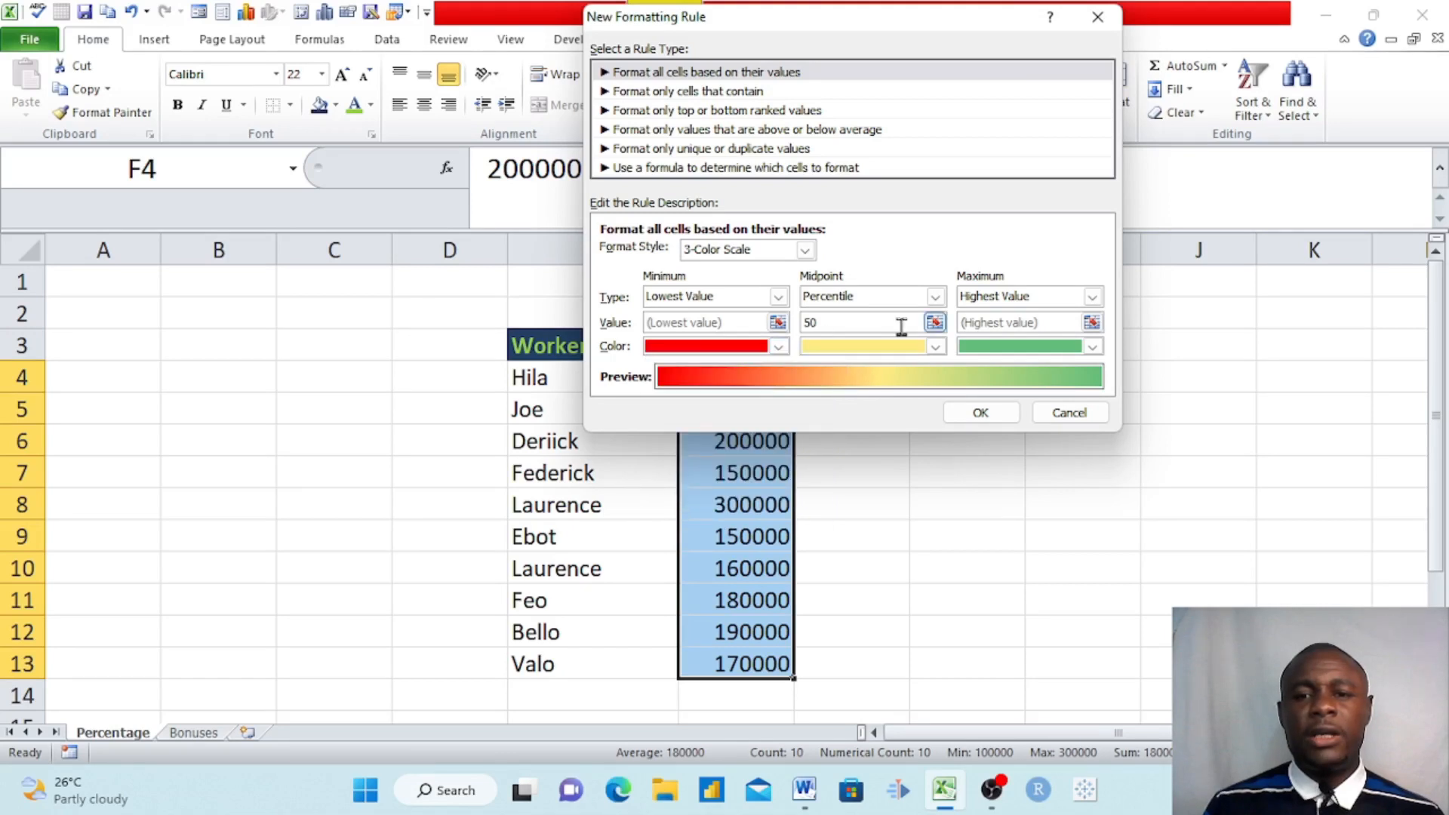
click(934, 349)
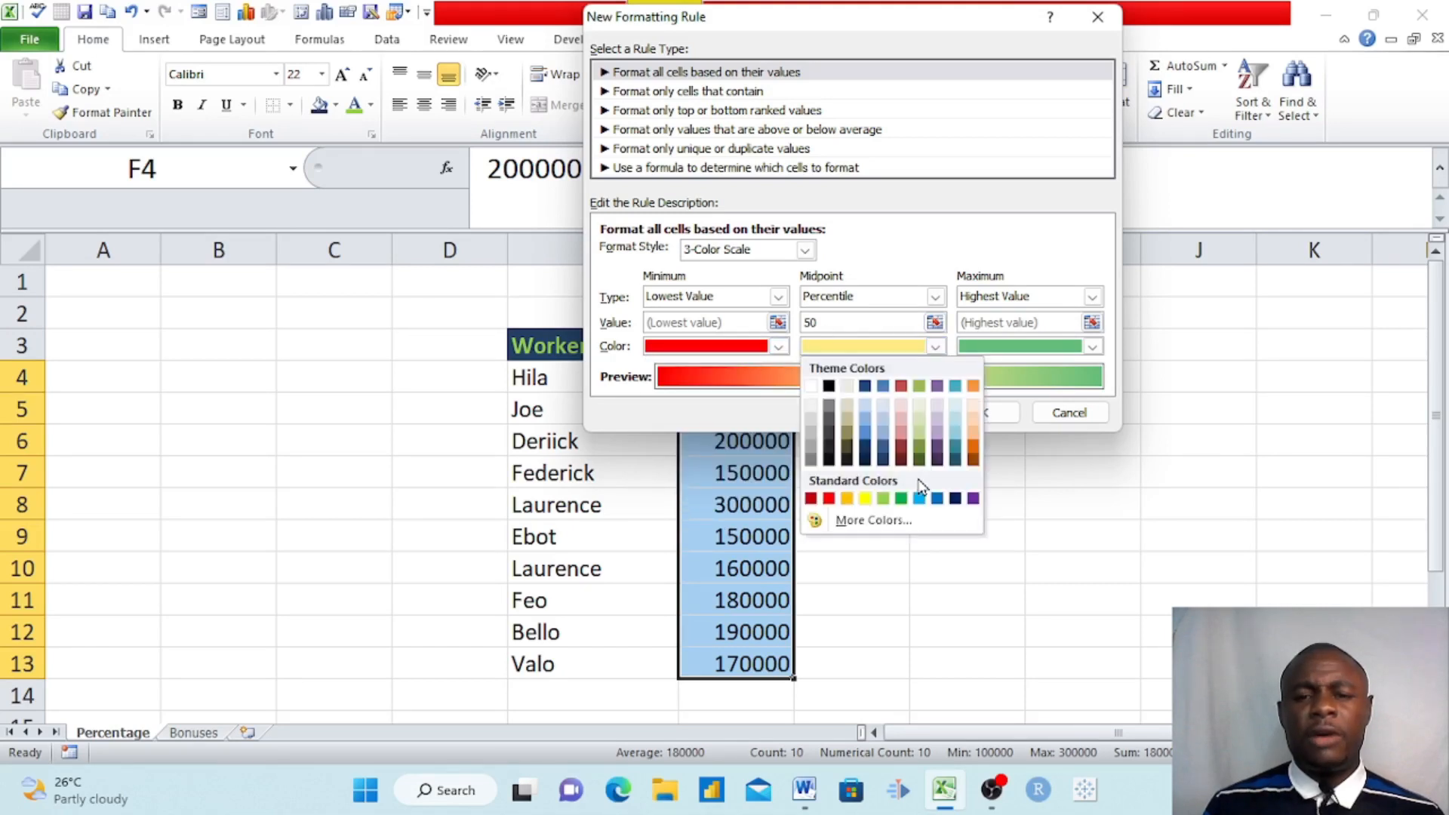
click(973, 499)
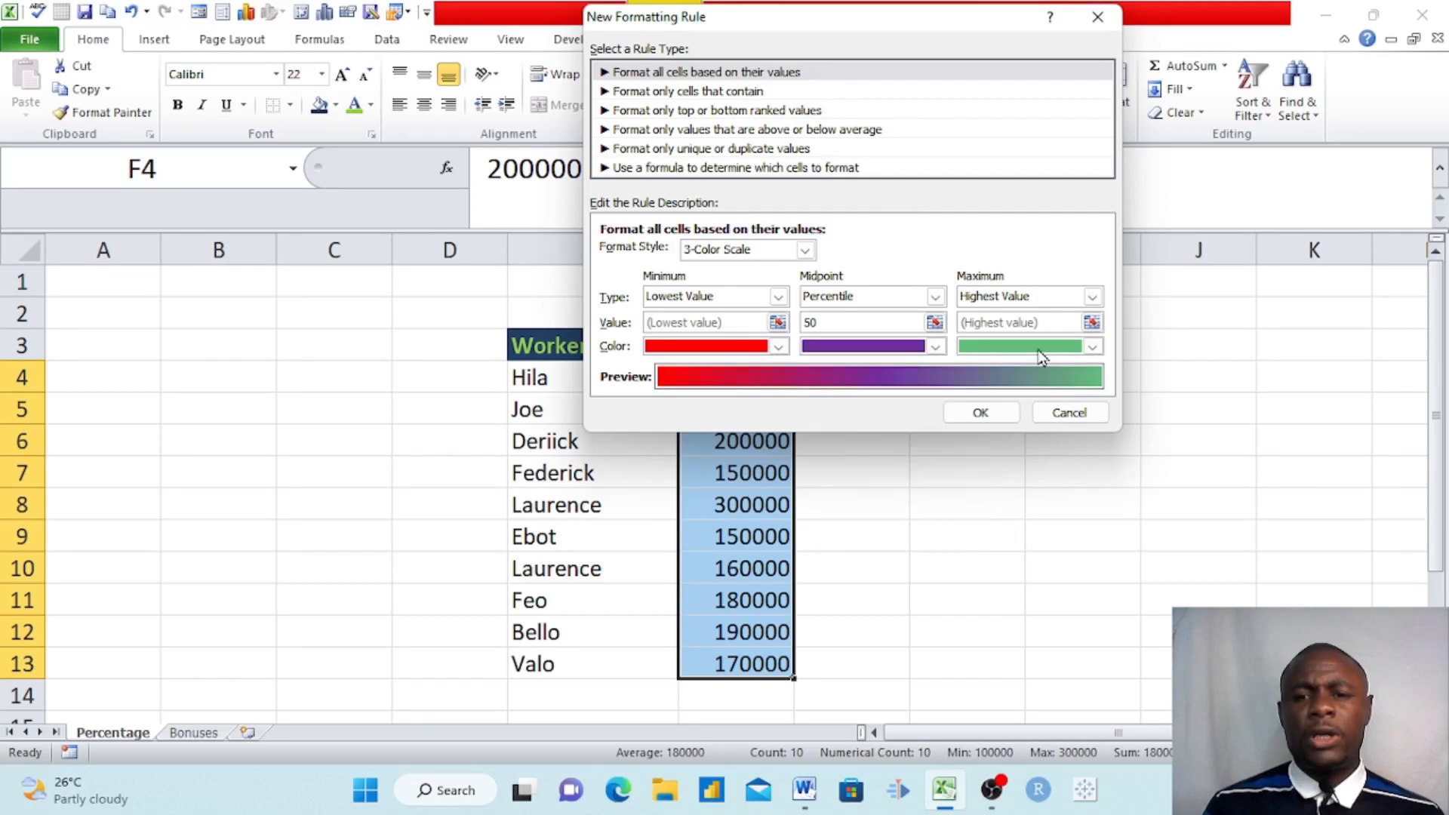
click(1094, 347)
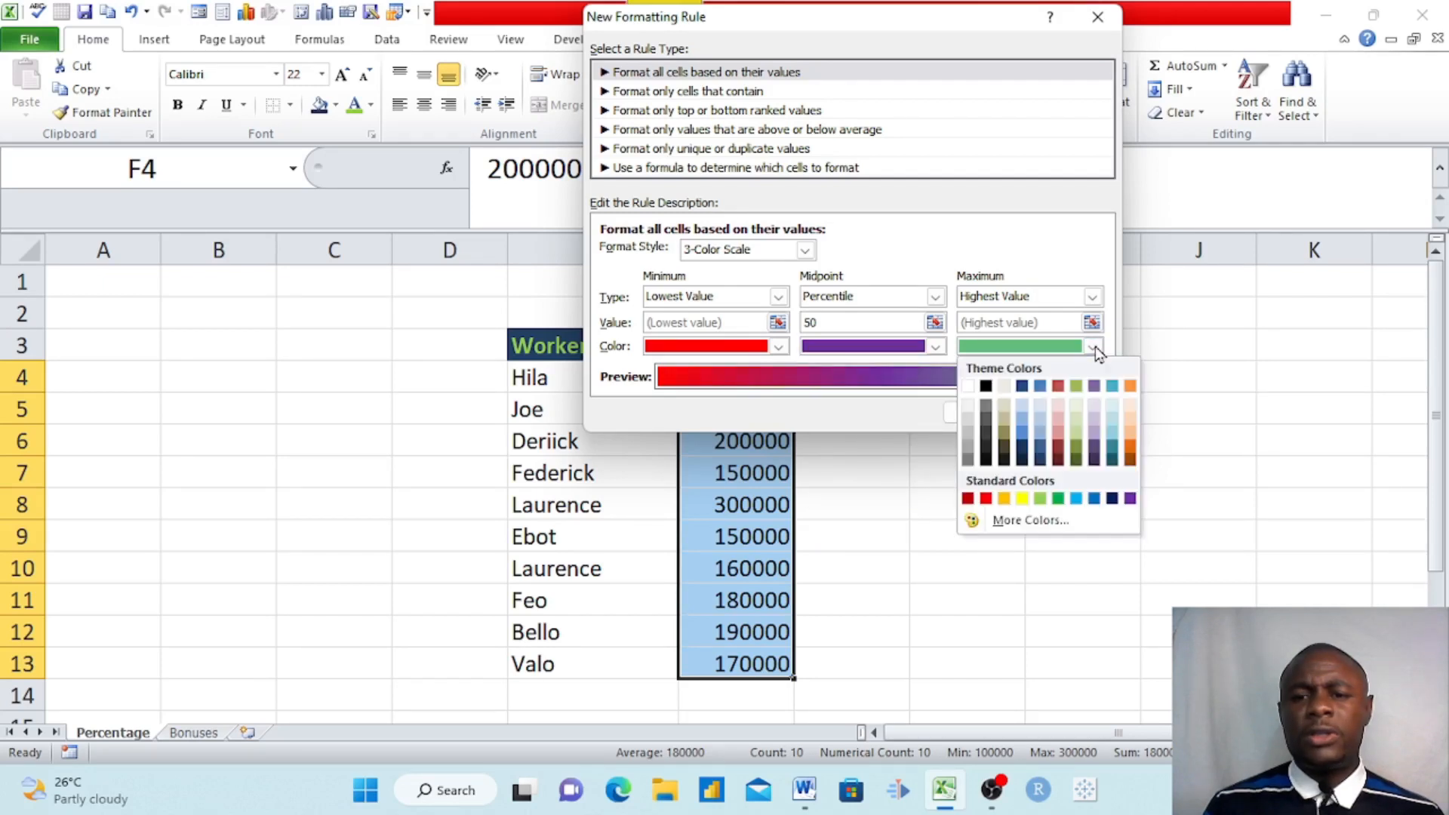
click(1058, 498)
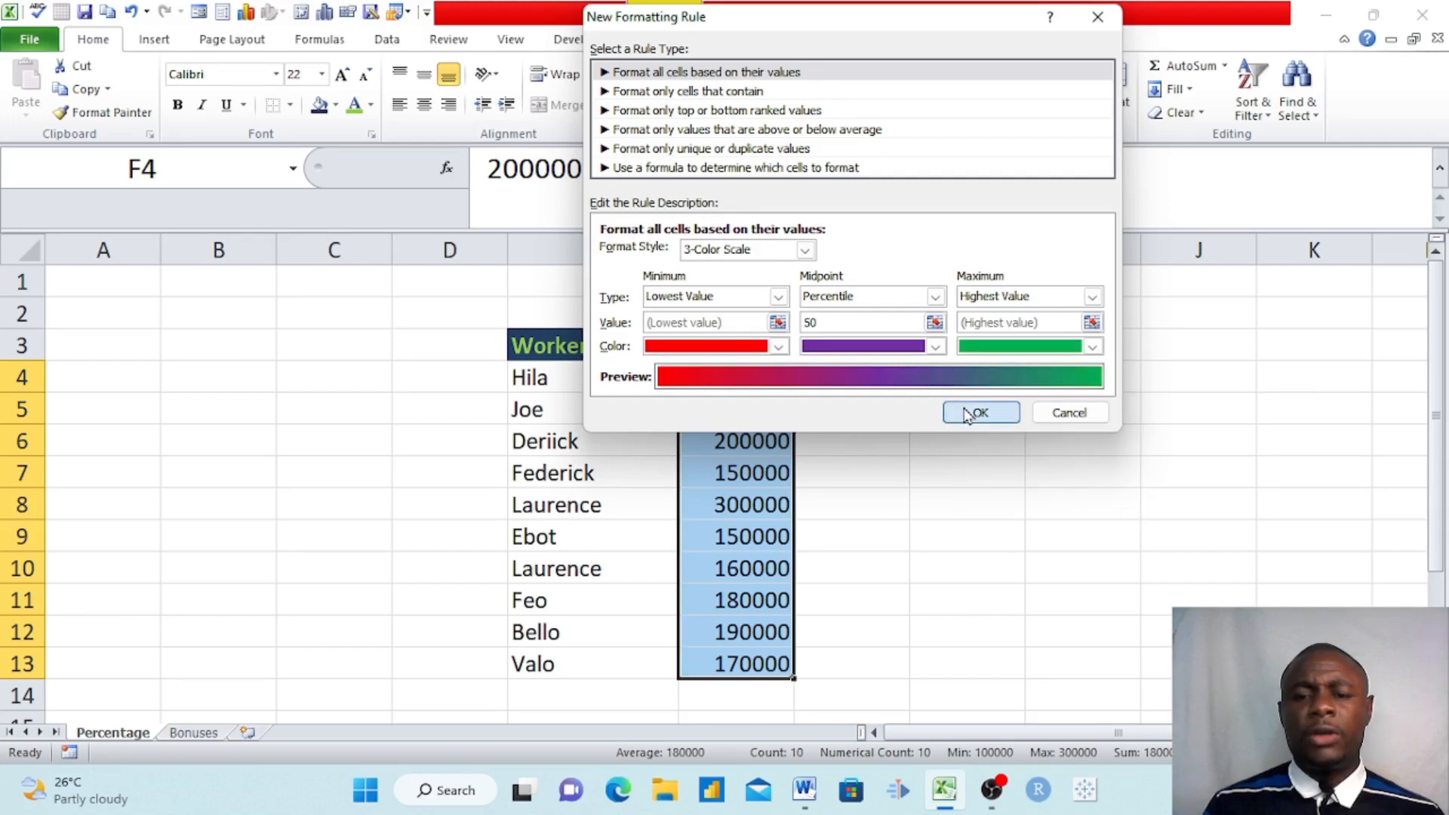
click(973, 412)
click(860, 392)
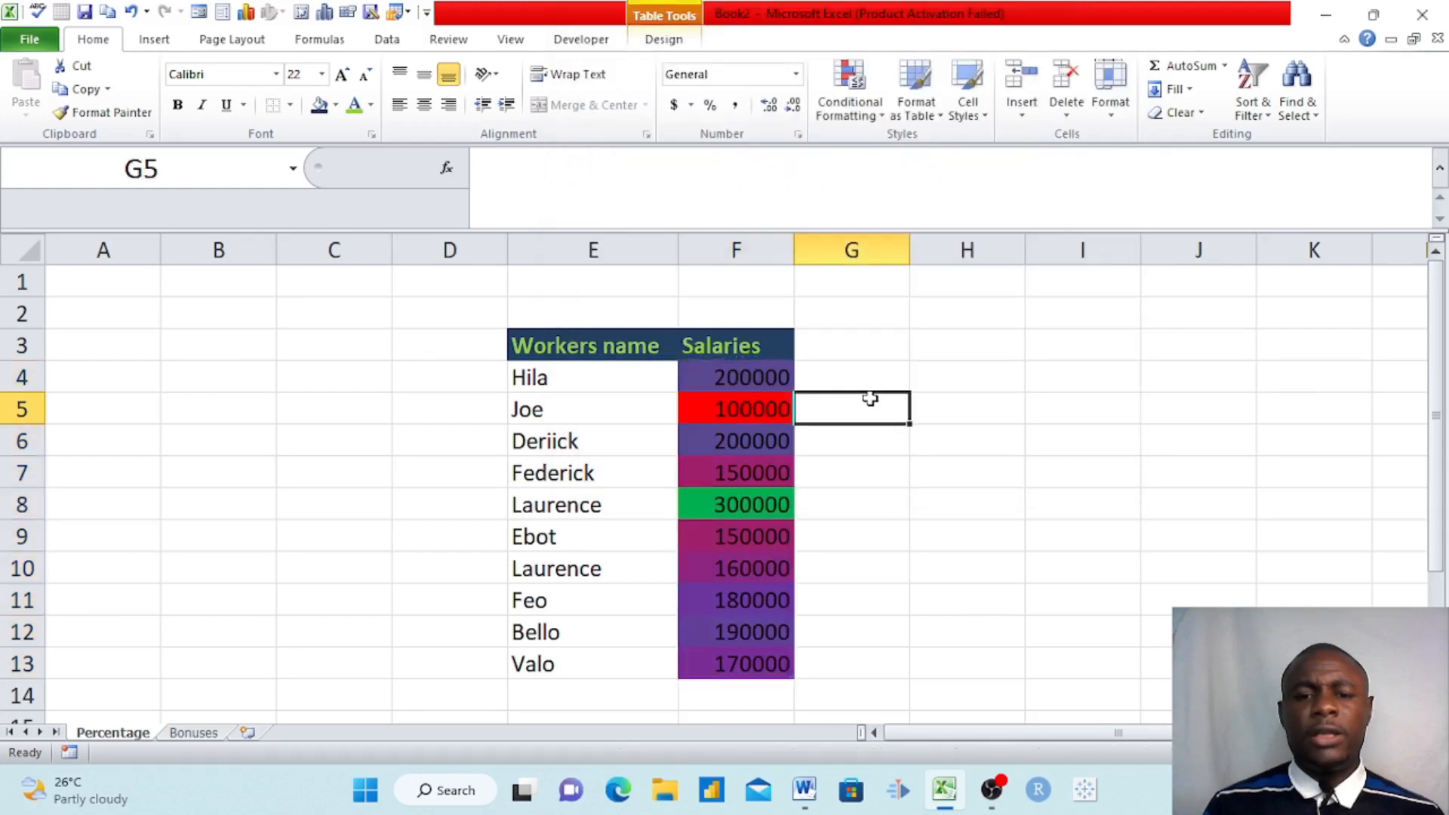
Step: Examine how the three-colour scale shades the lowest, highest and intermediate salaries in column F
click(735, 412)
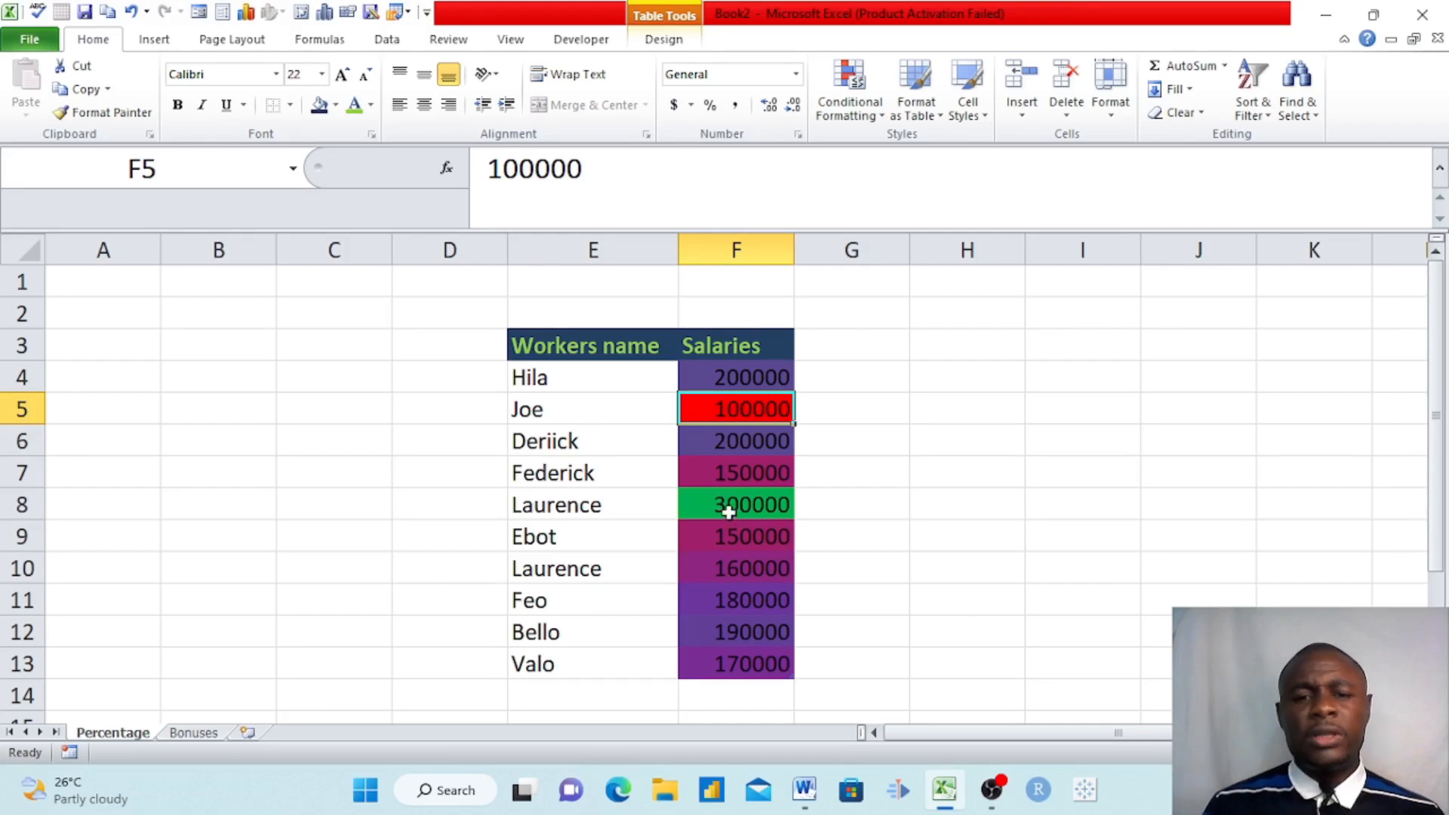
click(746, 504)
click(741, 544)
click(733, 581)
click(736, 627)
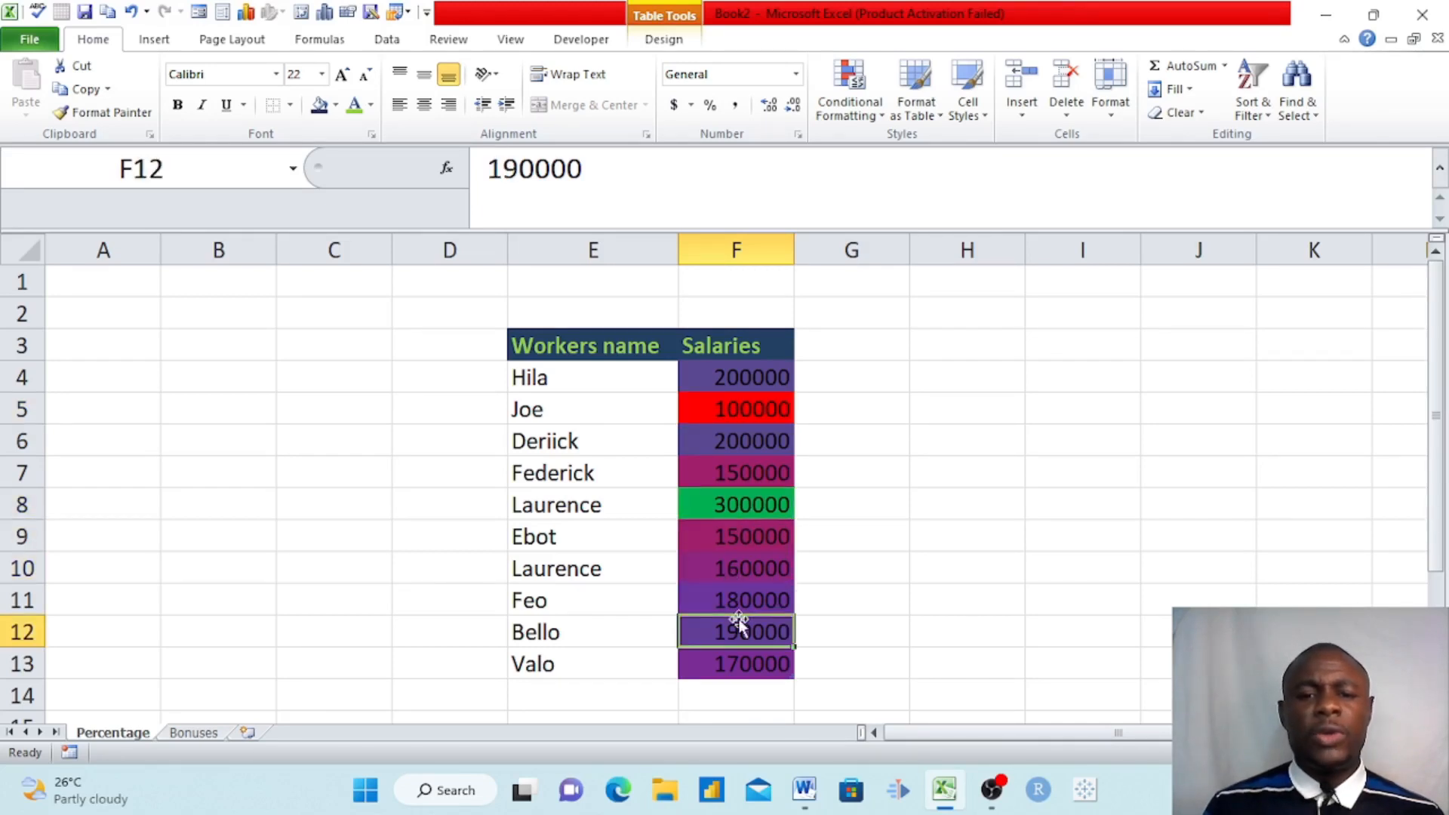
Step: Clear the three-colour scale formatting from F4:F13
drag(727, 378, 720, 676)
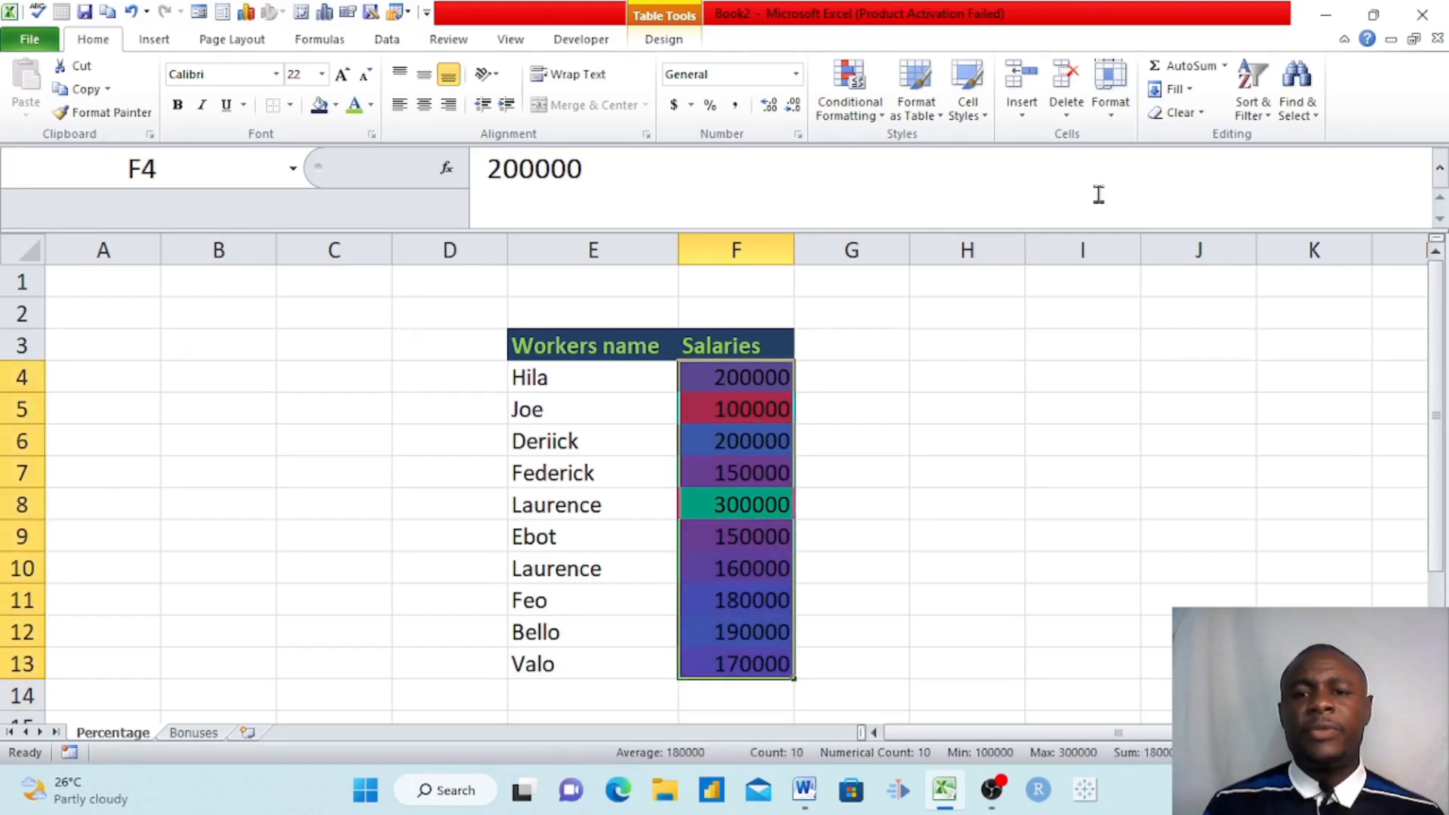
click(1192, 115)
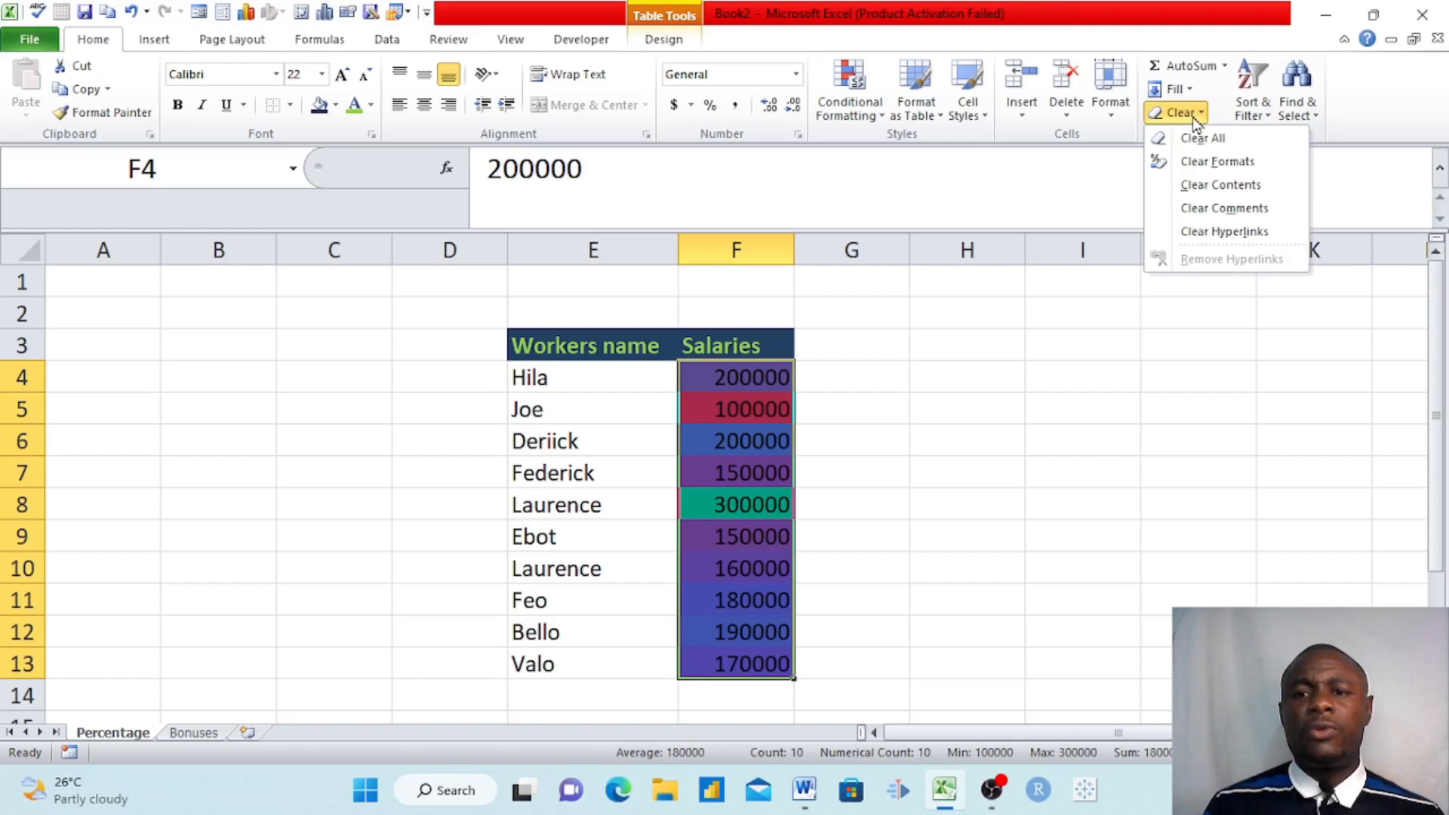
click(1211, 161)
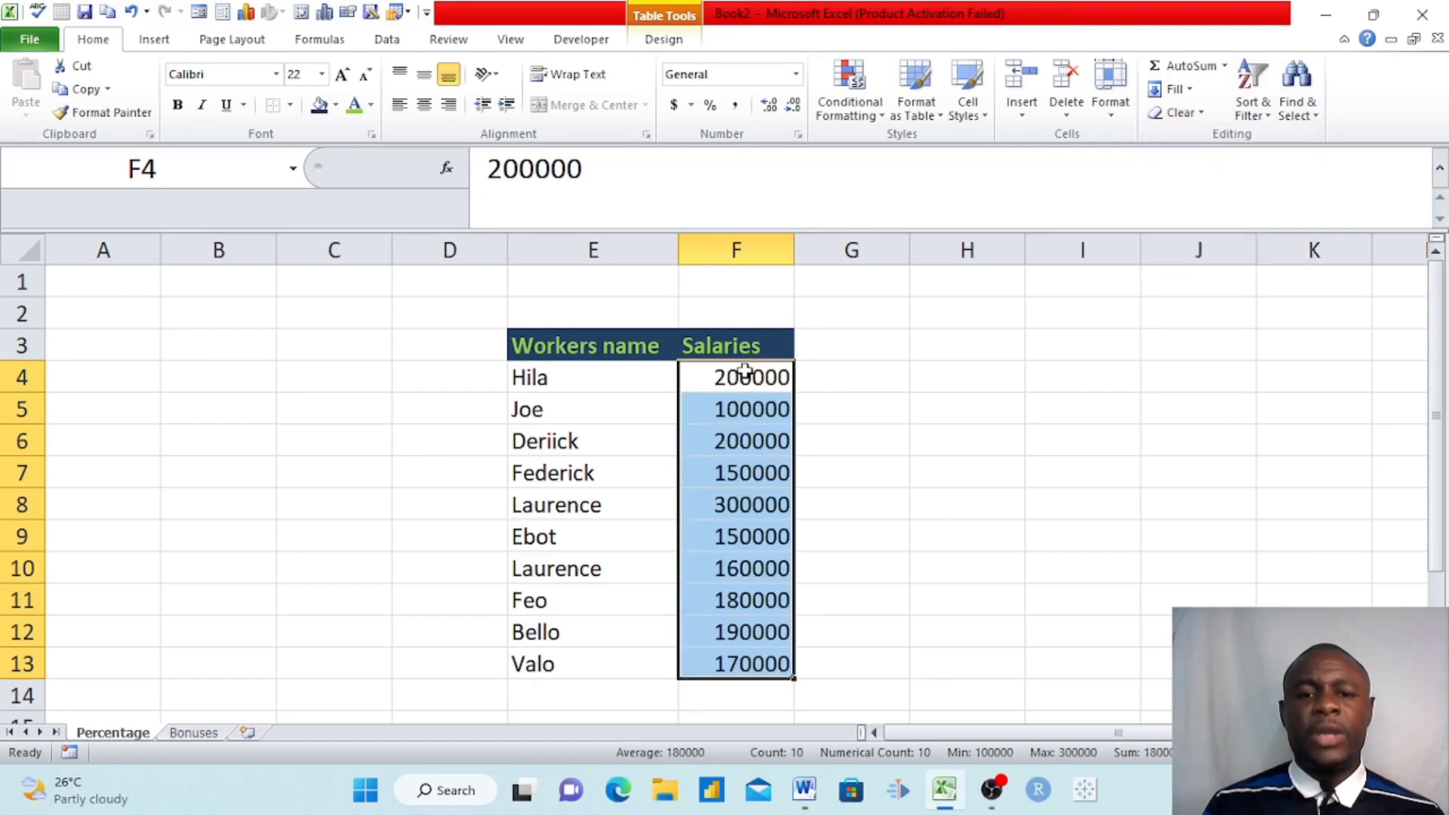
Step: Apply a custom data bar rule to F4:F13 with Show Bar Only enabled, hiding the salary numbers
drag(745, 371, 707, 663)
click(879, 127)
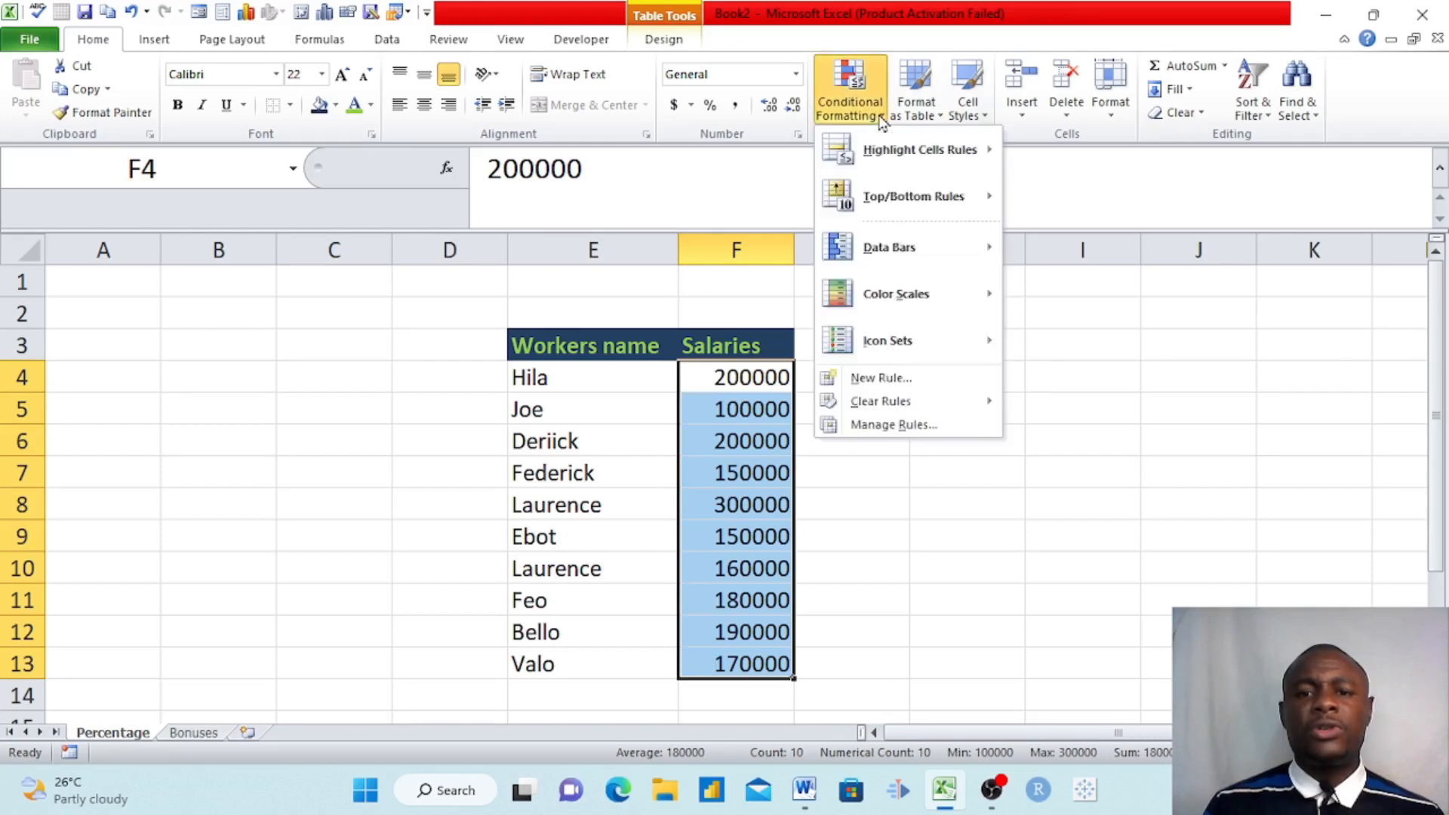
mouse_move(993, 263)
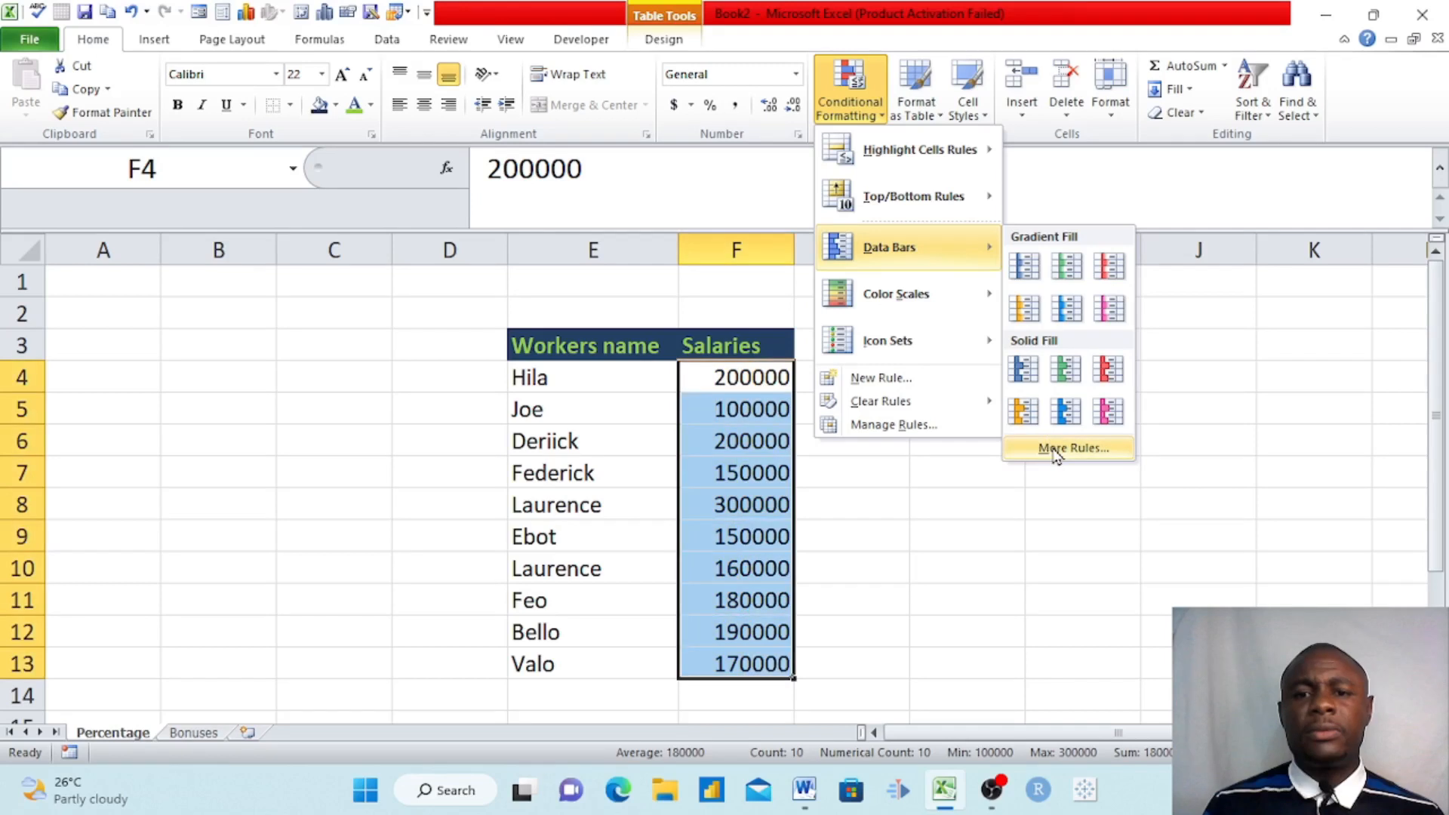
click(1054, 450)
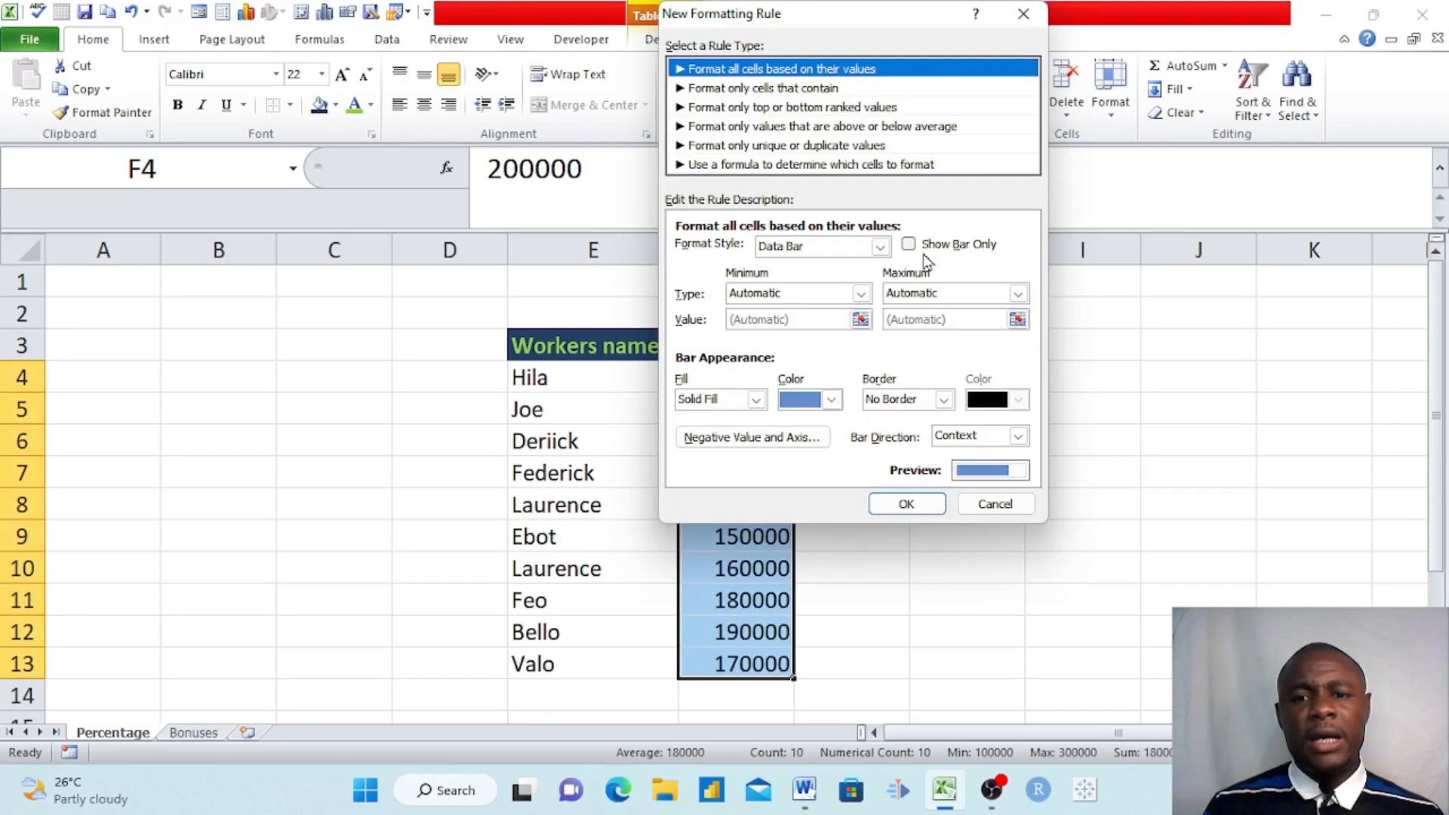
drag(919, 15, 1094, 154)
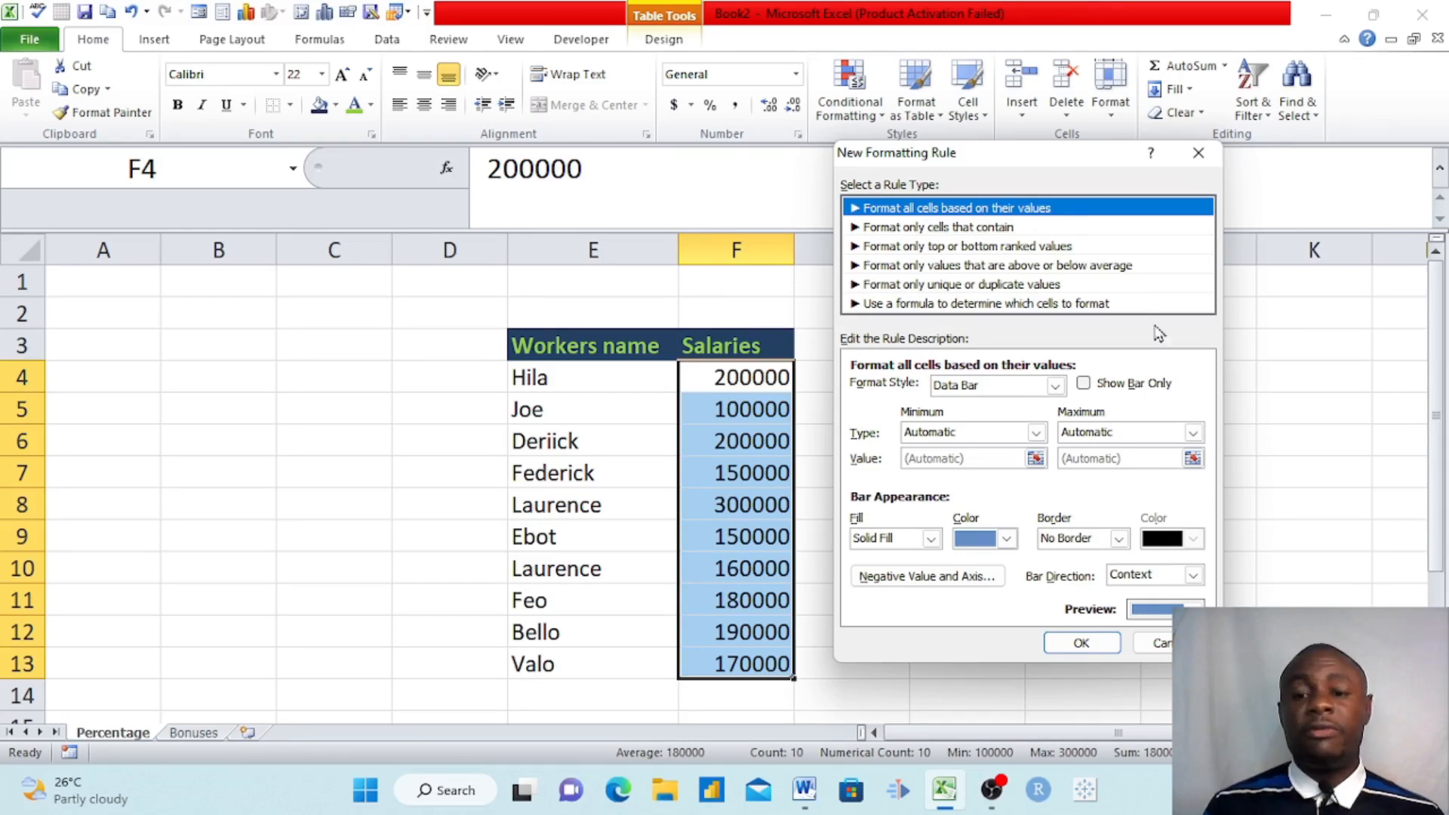
click(1084, 383)
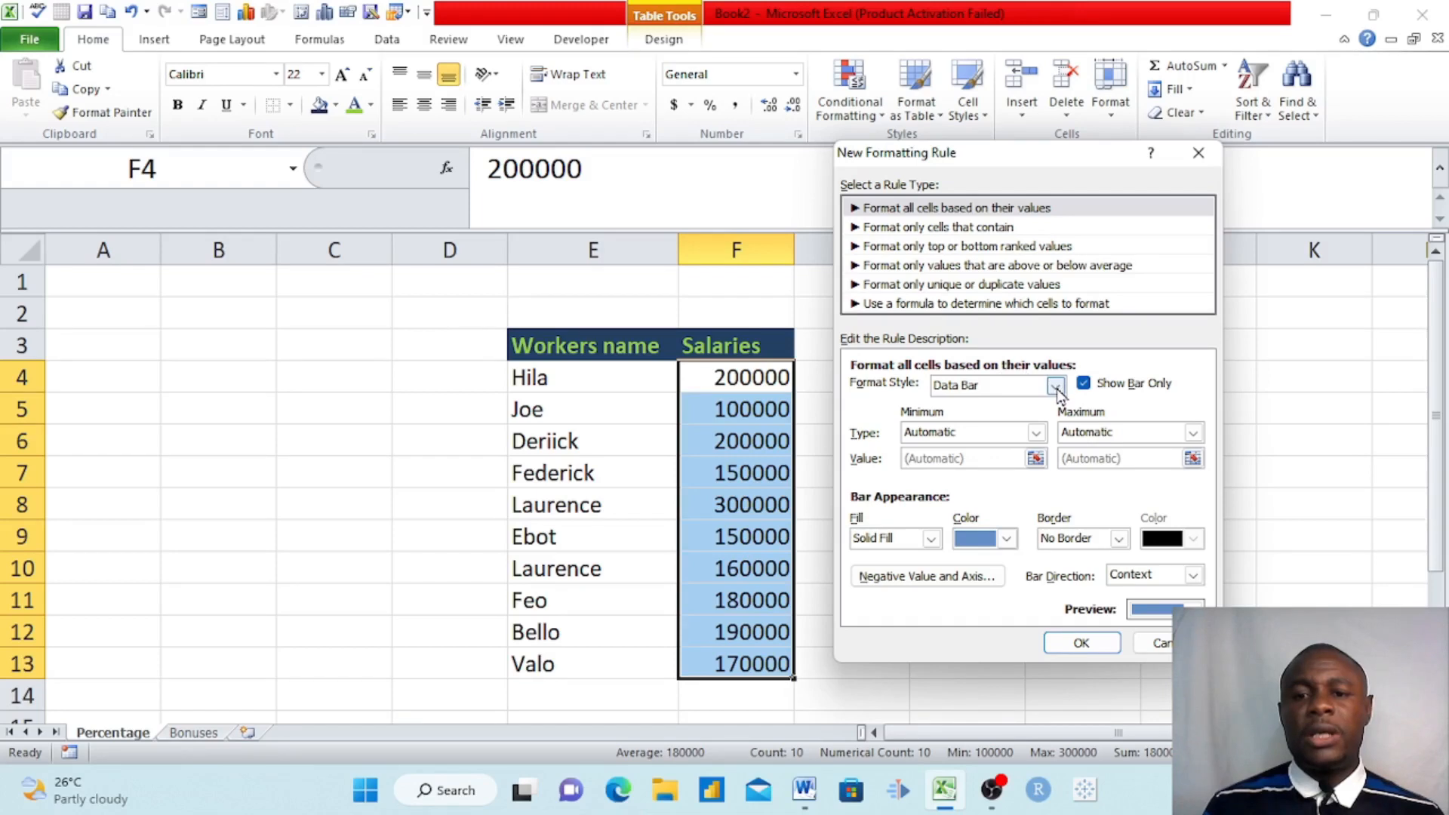
click(1070, 643)
click(993, 550)
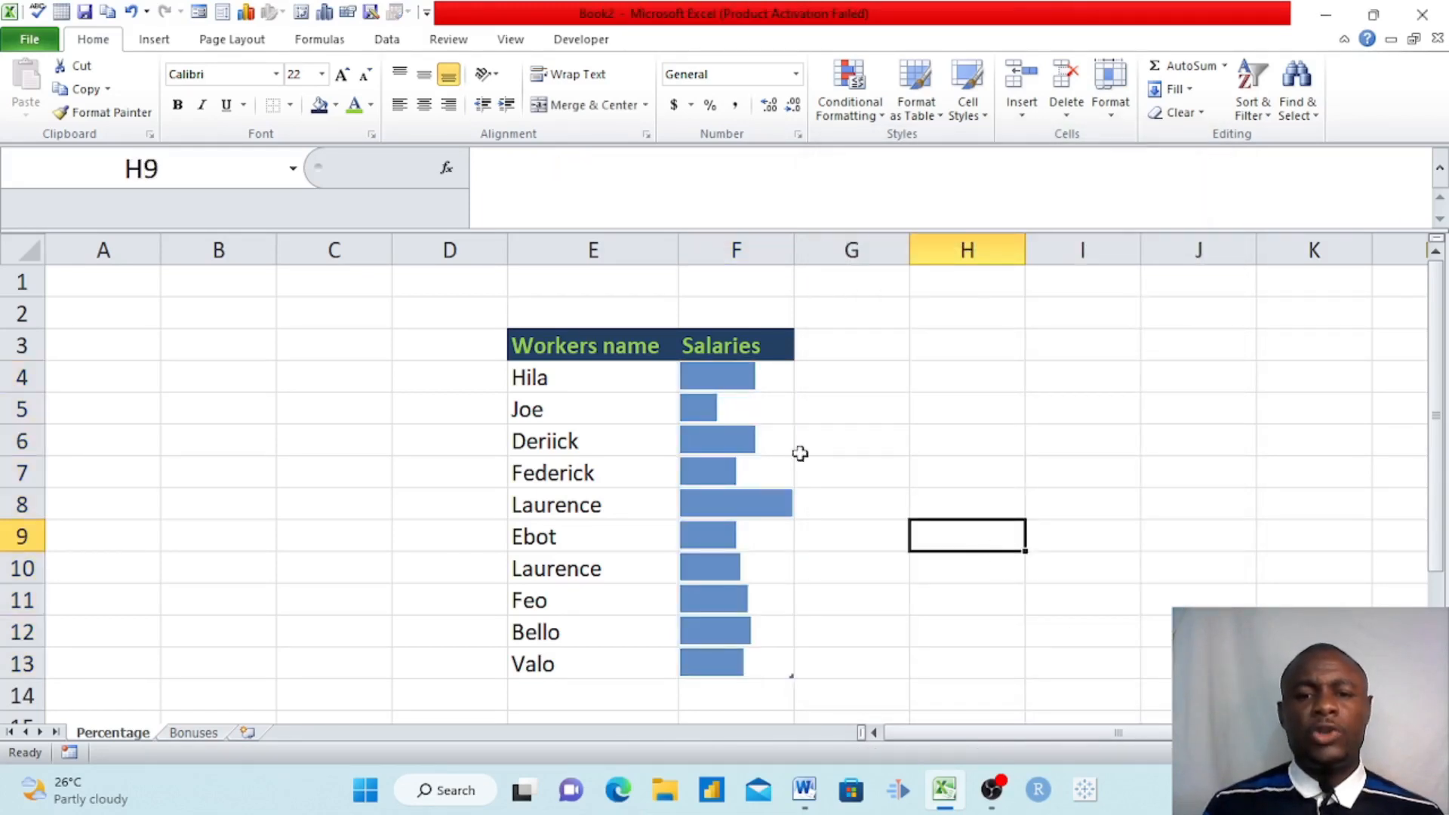
Step: Compare the data bar lengths in the Salaries column with the underlying cell values
click(753, 407)
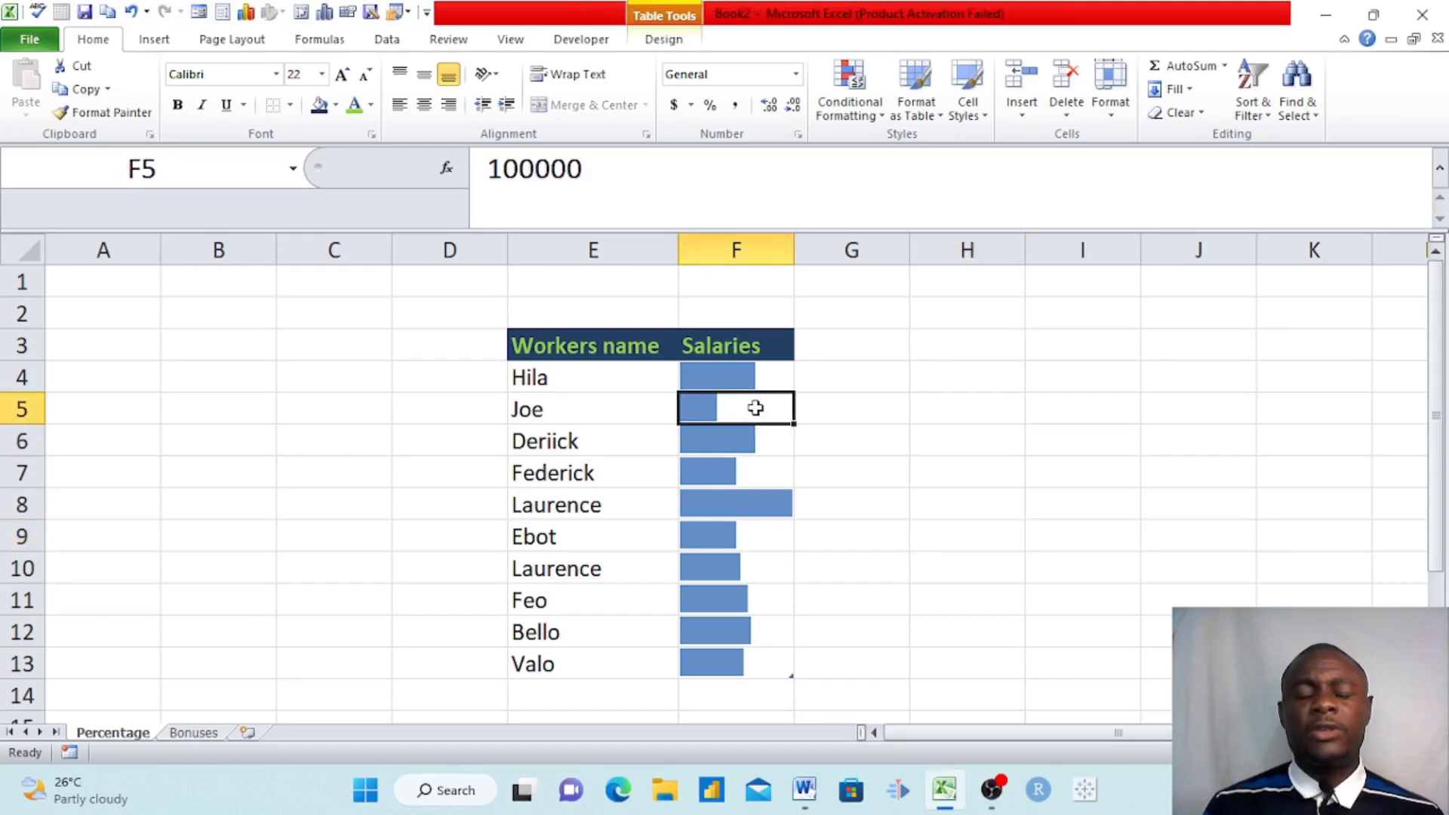
click(743, 510)
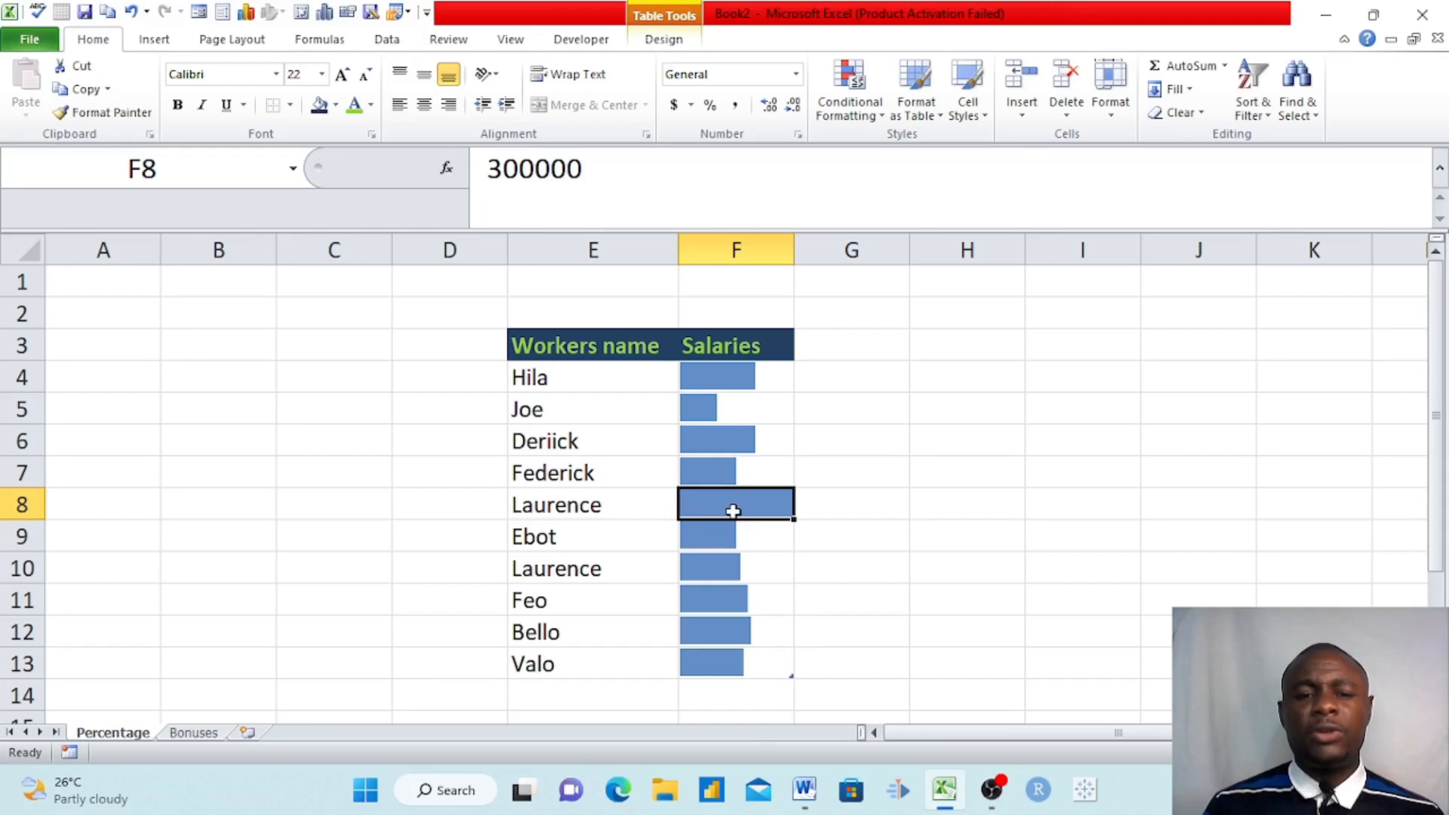
click(721, 379)
click(720, 445)
click(738, 507)
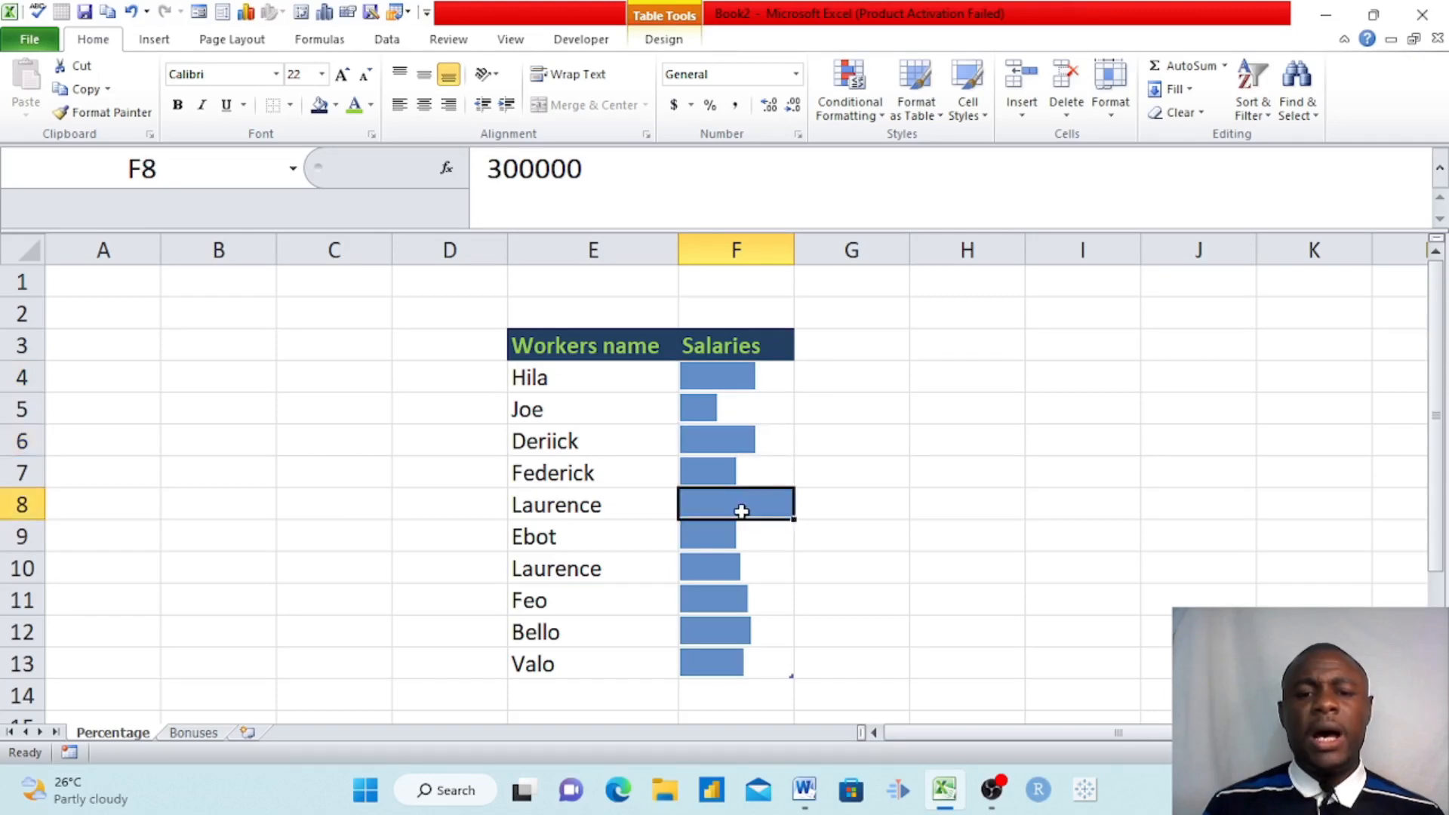
click(725, 598)
click(734, 621)
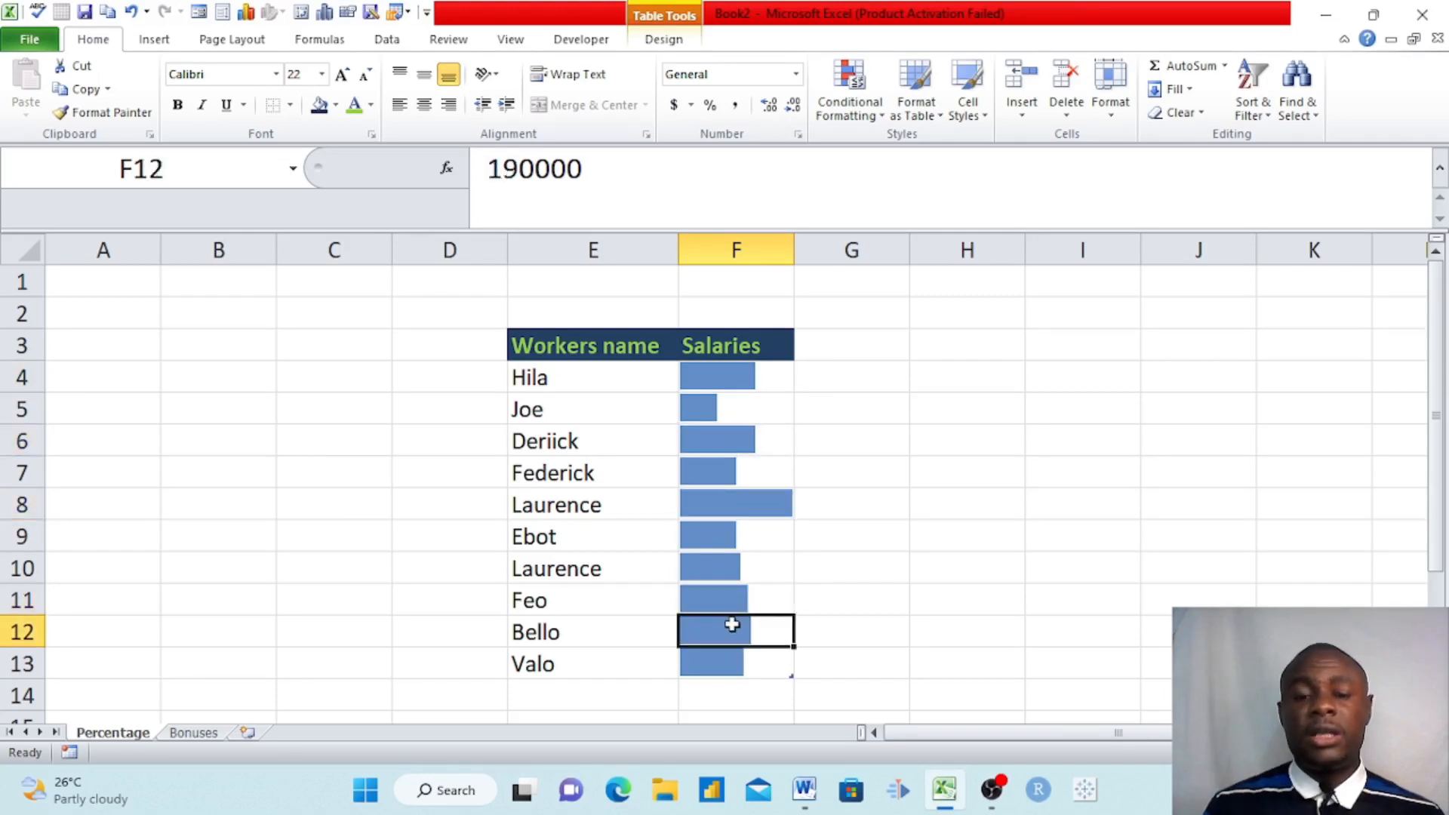
click(720, 660)
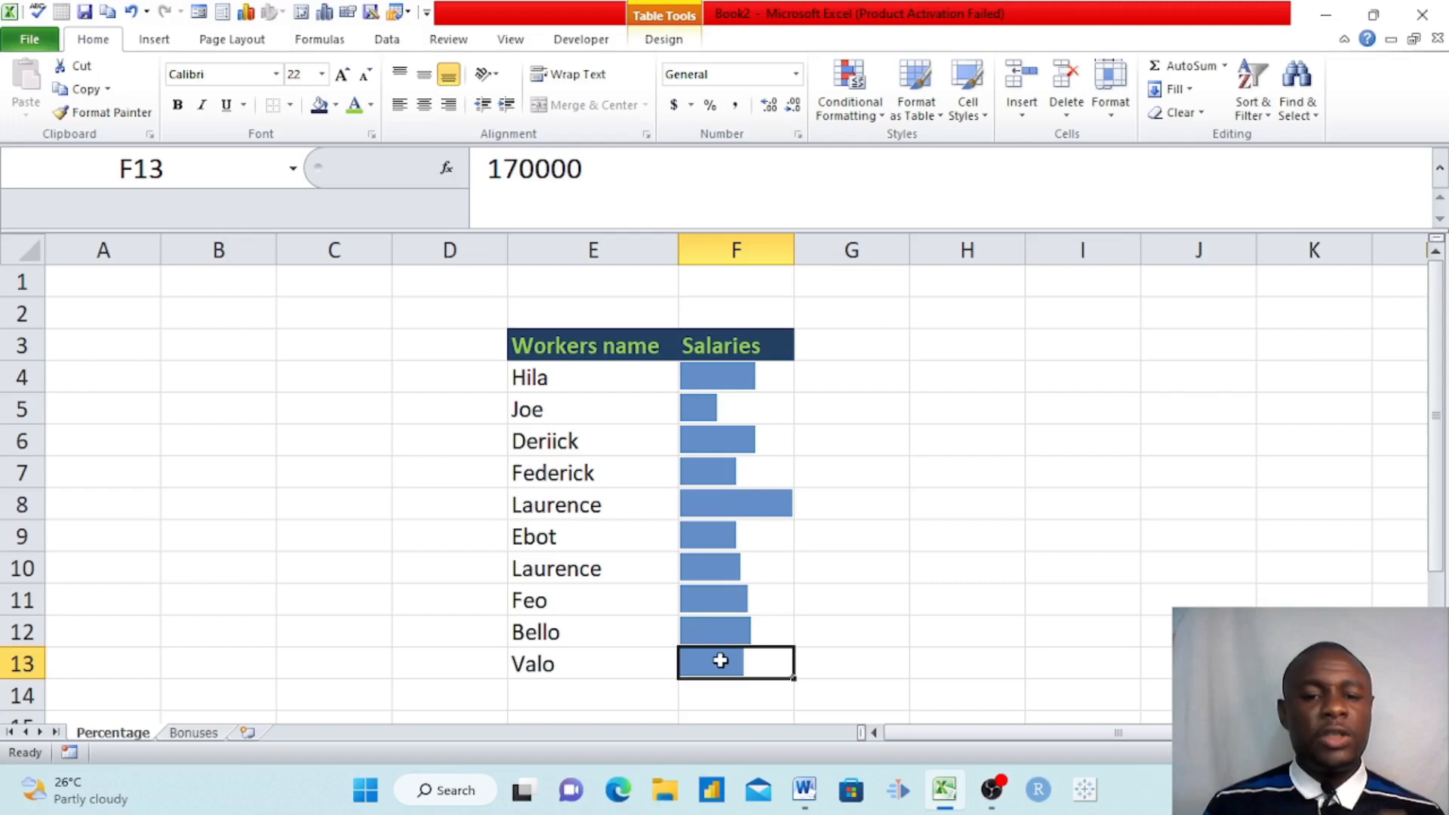
click(732, 500)
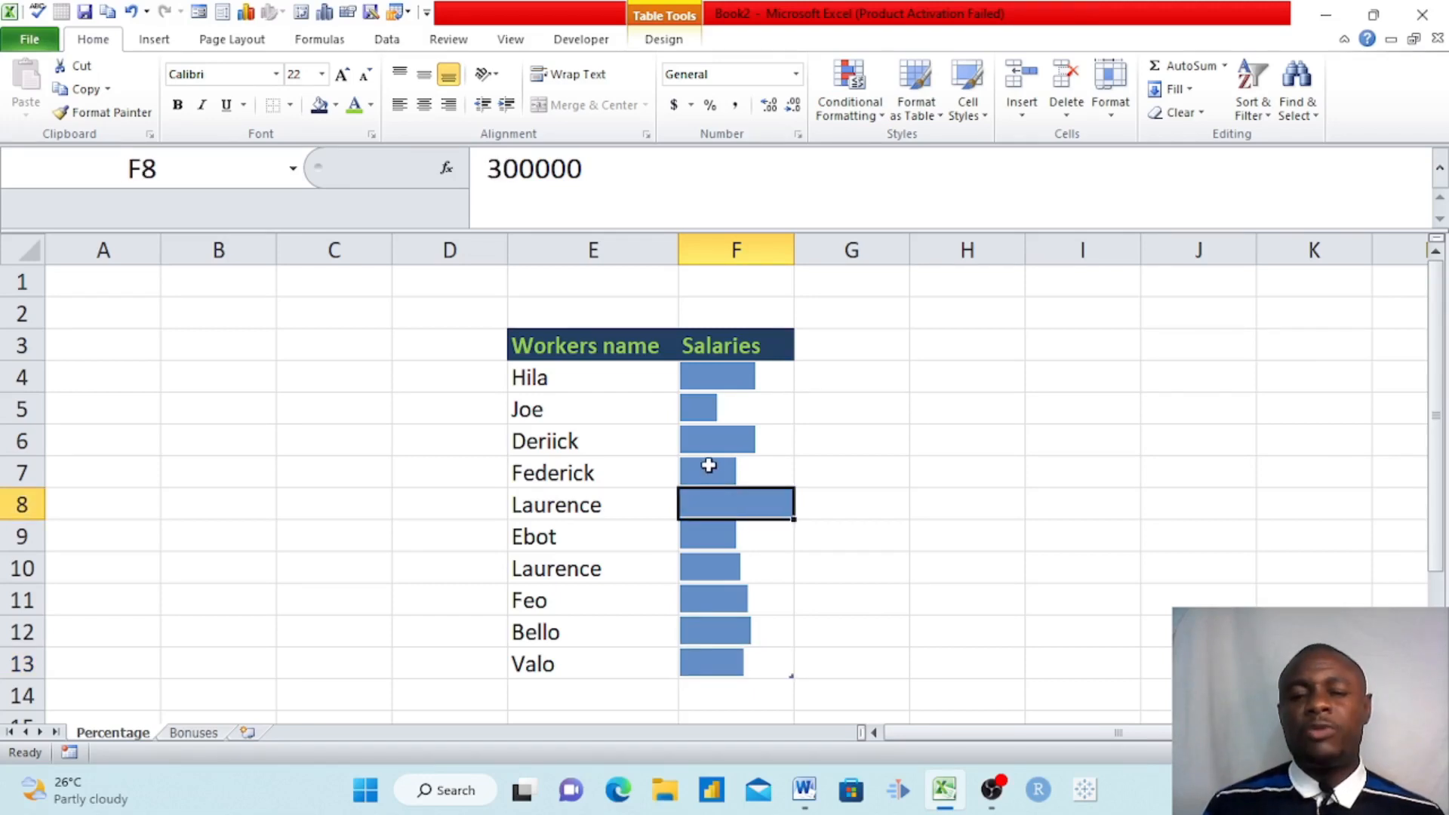
click(708, 466)
Step: Clear the data bar formatting from the Salaries values in F4:F13
drag(731, 373, 724, 655)
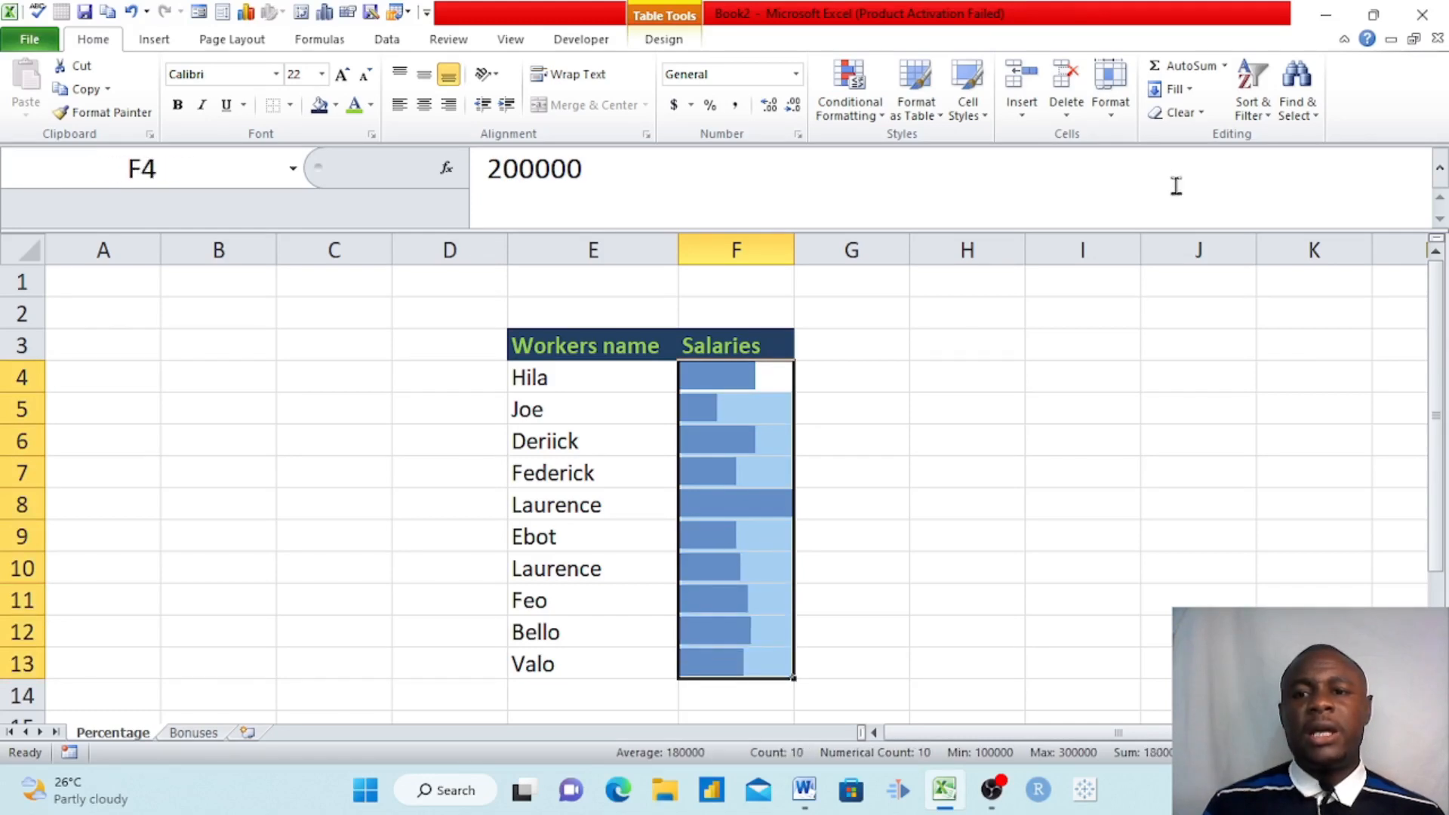
click(1200, 113)
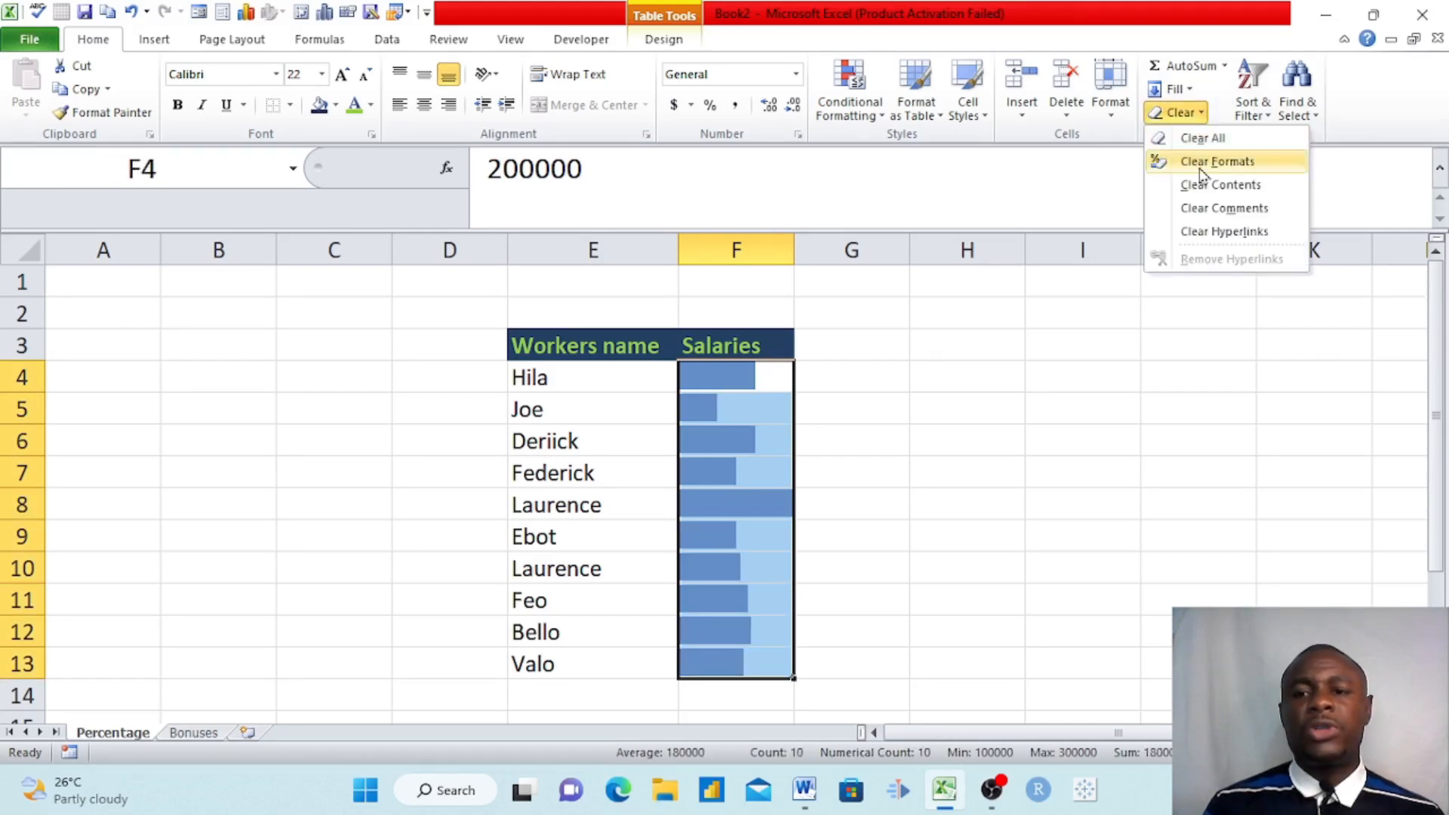
click(1205, 169)
click(948, 446)
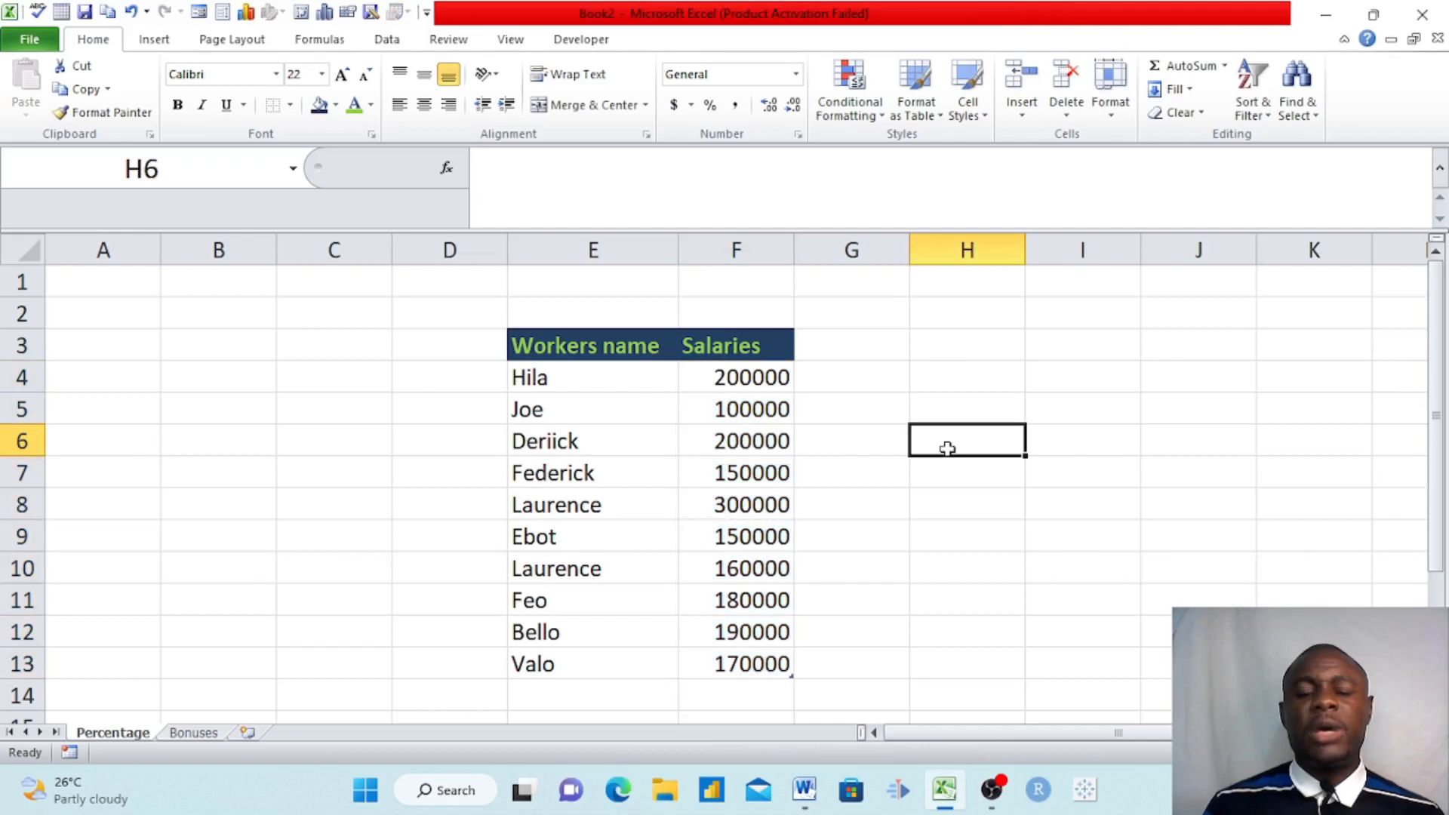